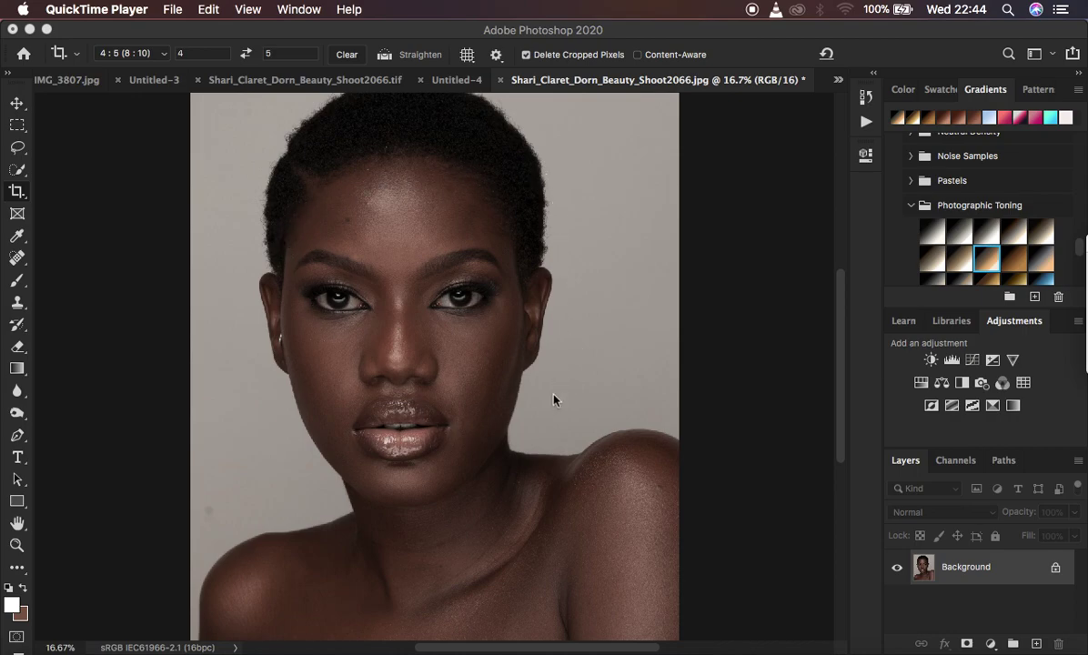
Activate the Lasso tool and duplicate the Background layer twice.
click(311, 254)
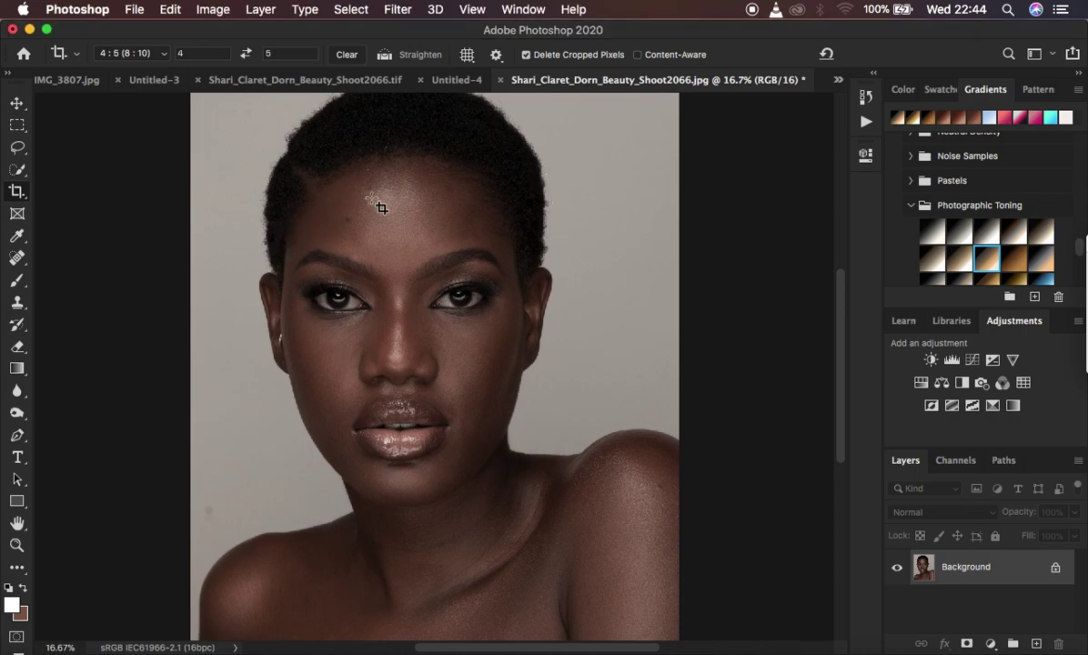
click(17, 146)
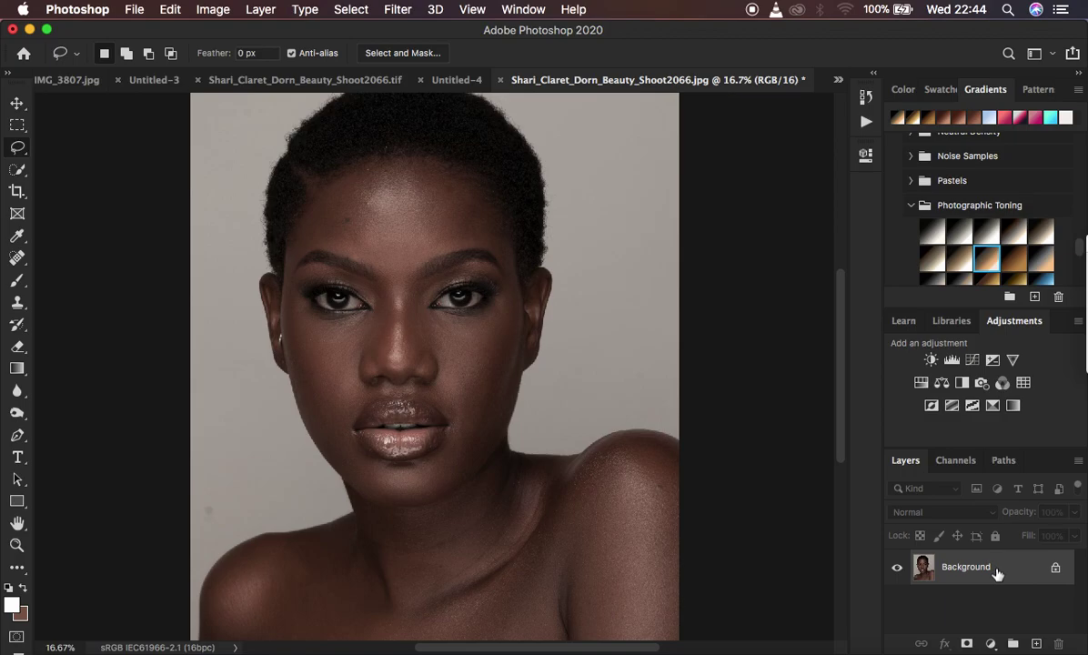
key(ctrl+j)
key(ctrl+j)
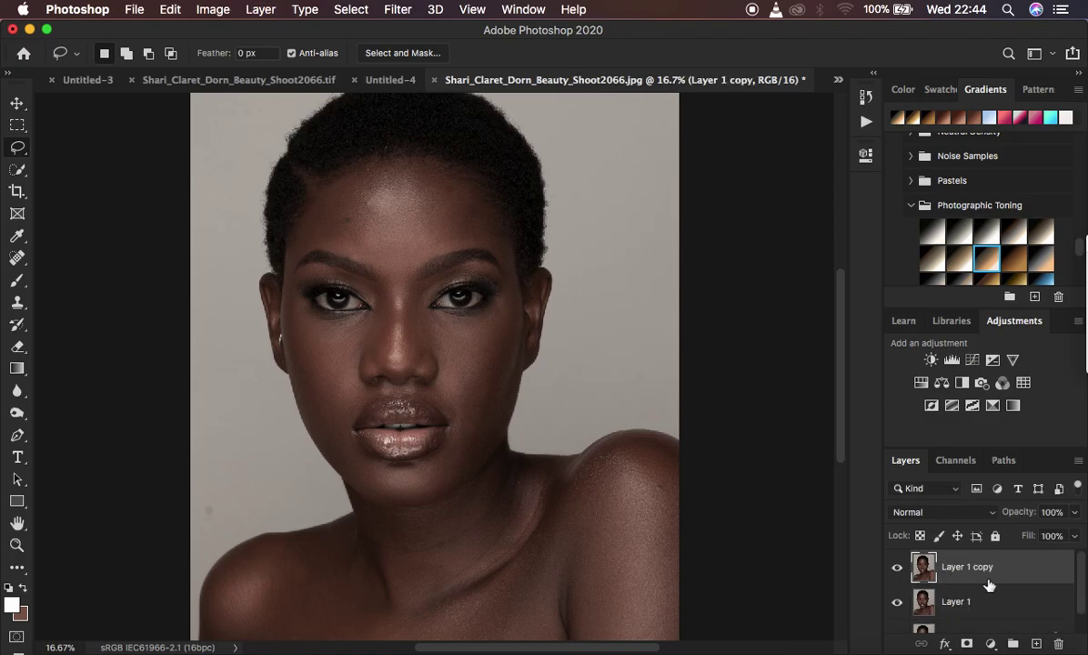
Rename the lower duplicate layer LOW and the upper duplicate layer HIGH.
double_click(953, 602)
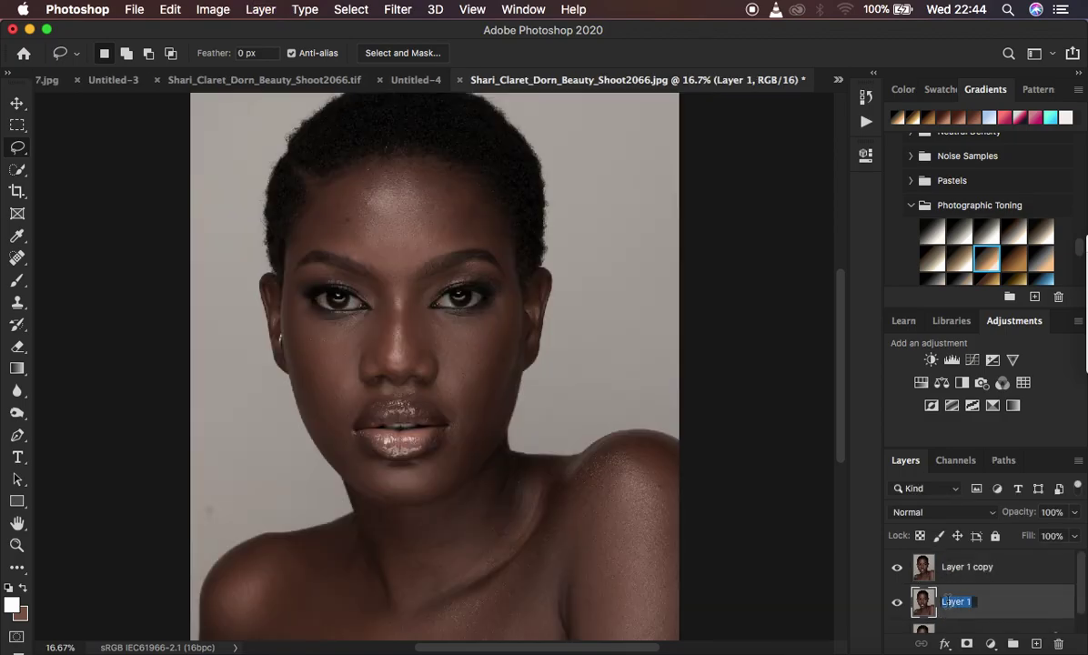
text(LOW)
double_click(960, 567)
text(H)
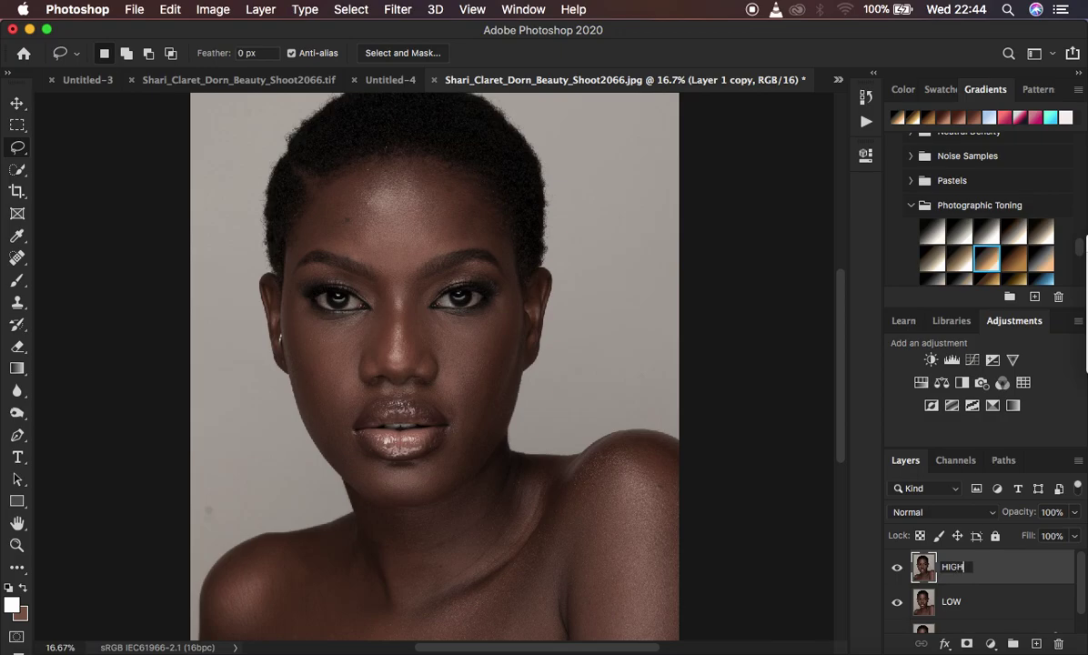
text(IGH)
key(Return)
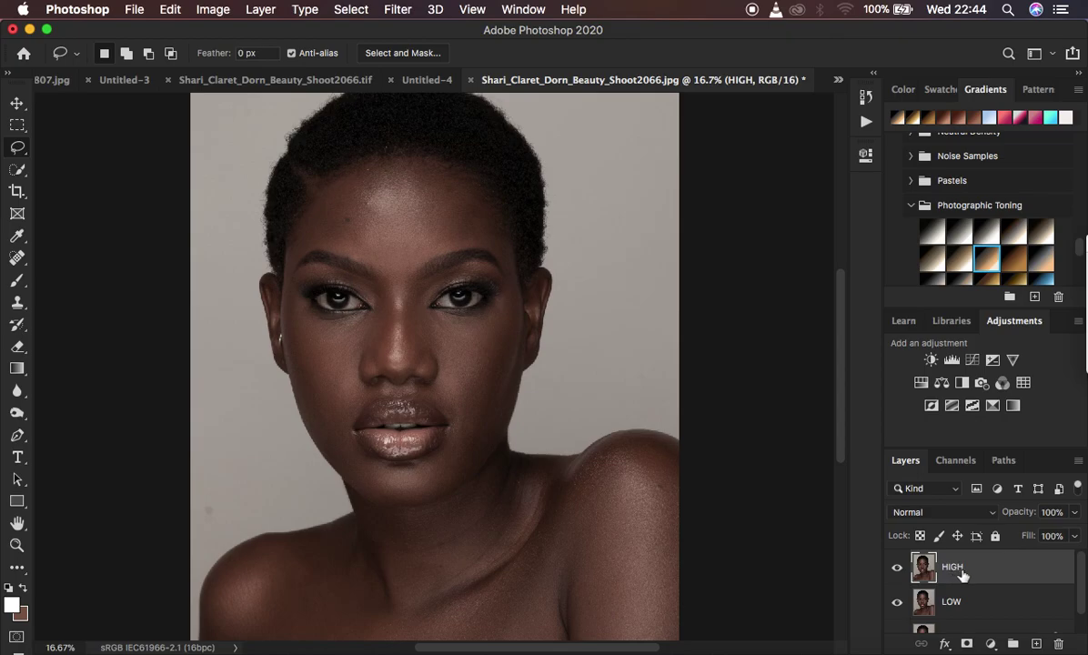
Hide the HIGH layer and open the Gaussian Blur filter for the LOW layer.
click(897, 569)
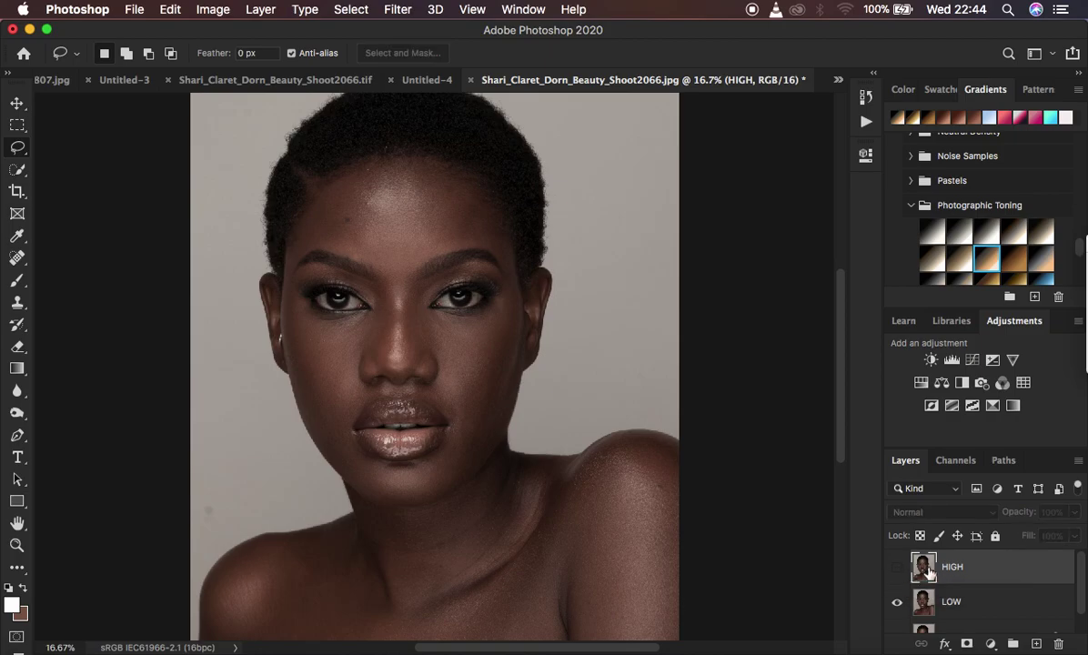
click(975, 606)
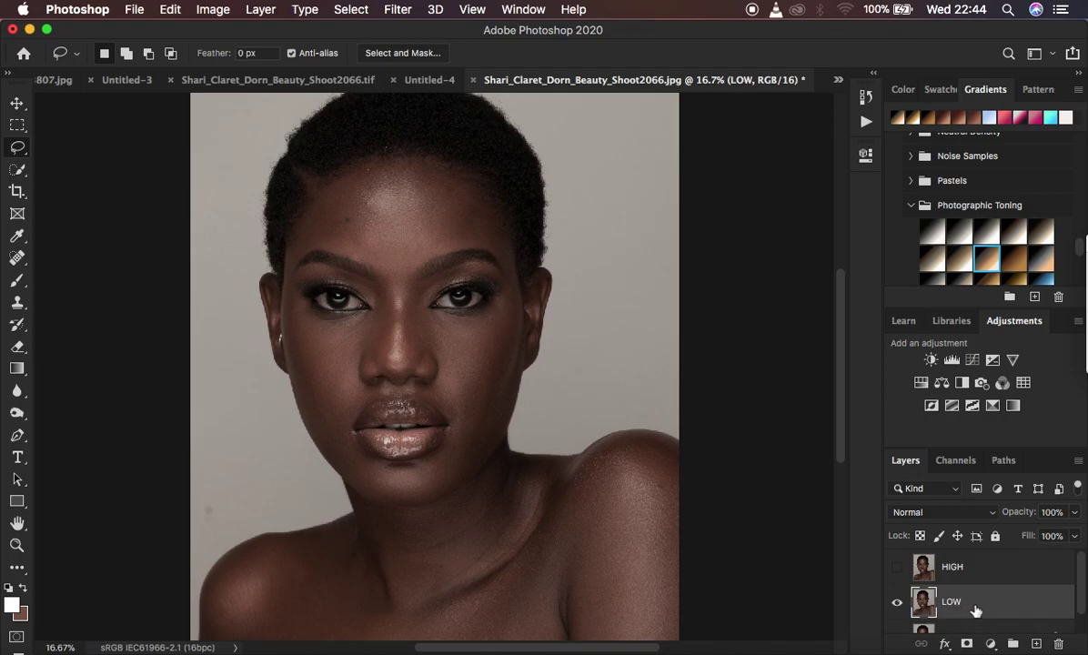
click(398, 11)
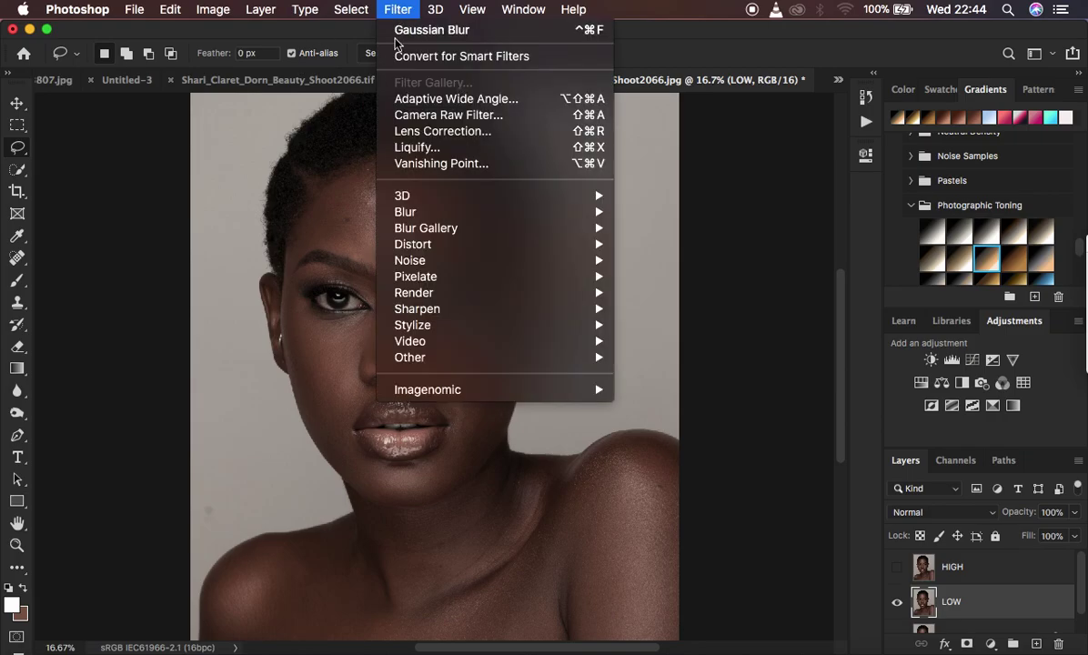
mouse_move(437, 212)
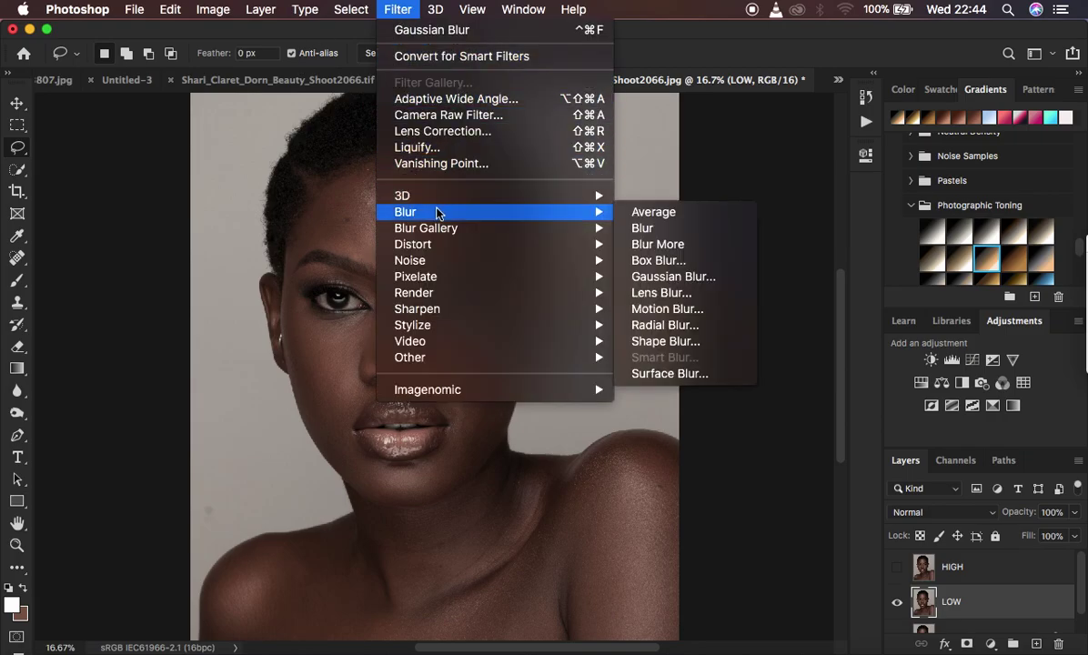
click(668, 279)
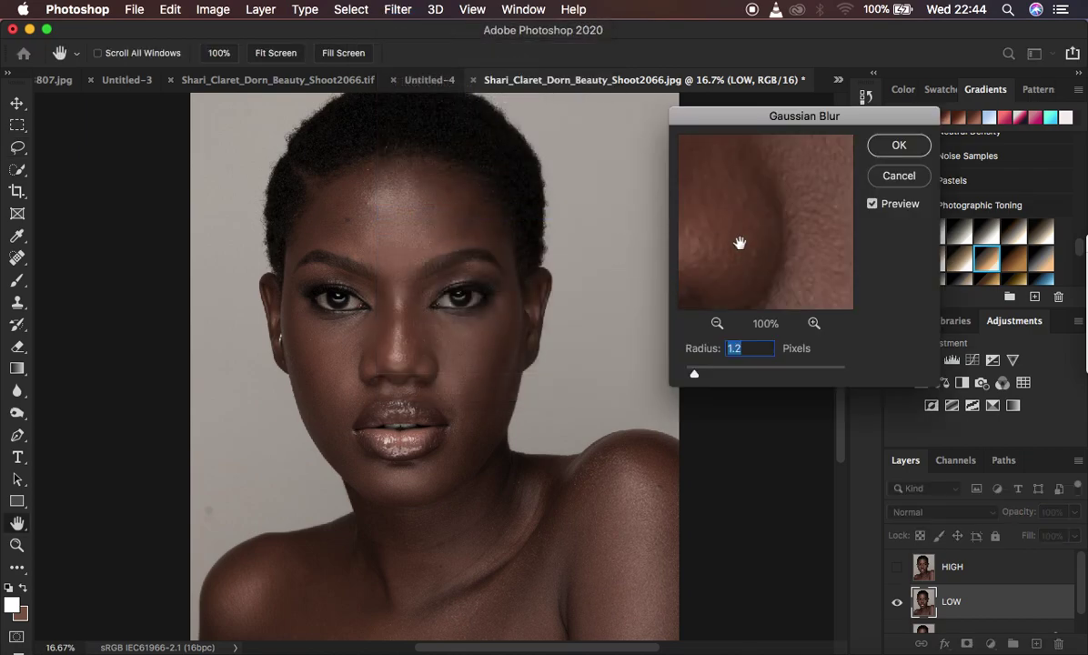
Try Gaussian Blur radii of 2.7 and 0.1 pixels, comparing the skin texture on the nose, forehead and eyes.
drag(695, 375, 707, 374)
click(718, 324)
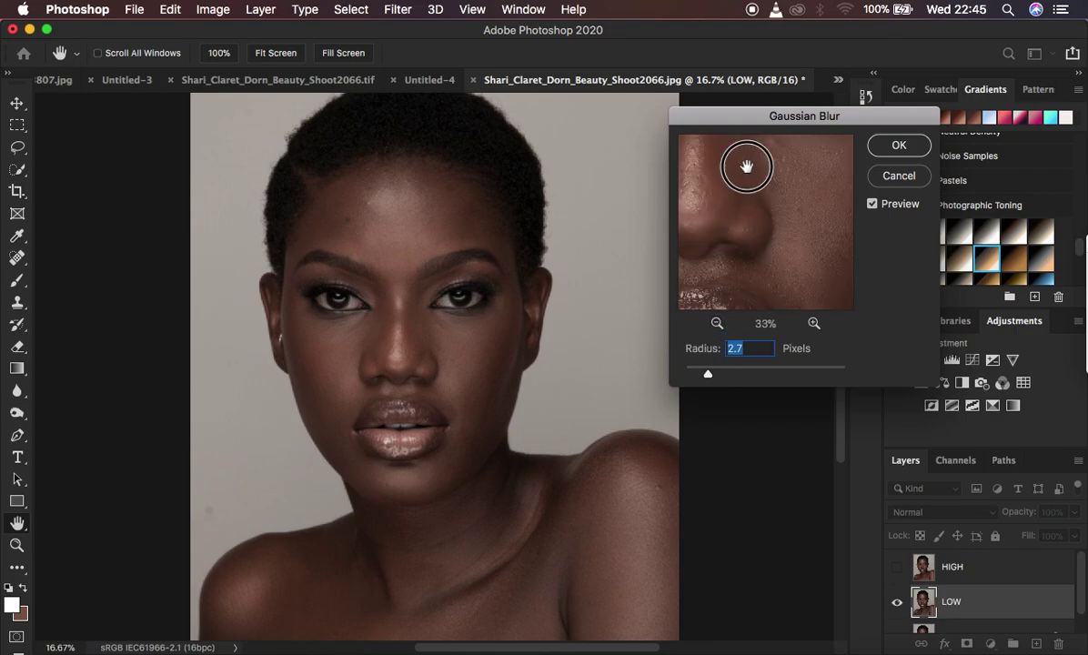
drag(748, 166, 797, 289)
drag(772, 236, 780, 337)
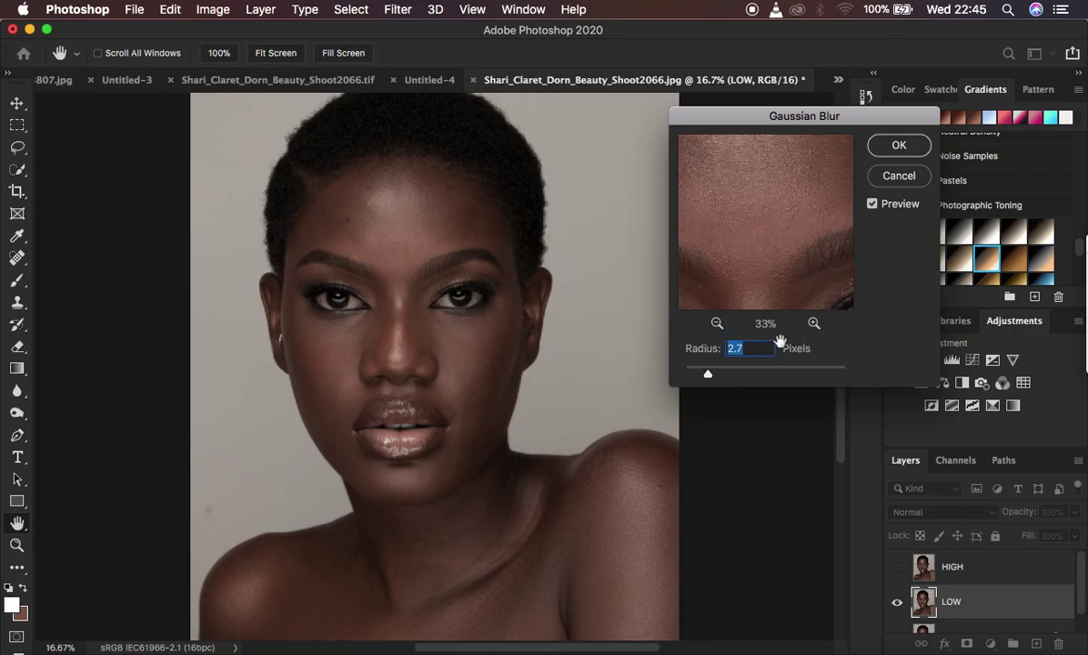
drag(779, 168, 777, 267)
drag(708, 374, 685, 373)
drag(740, 287, 766, 174)
drag(773, 283, 767, 174)
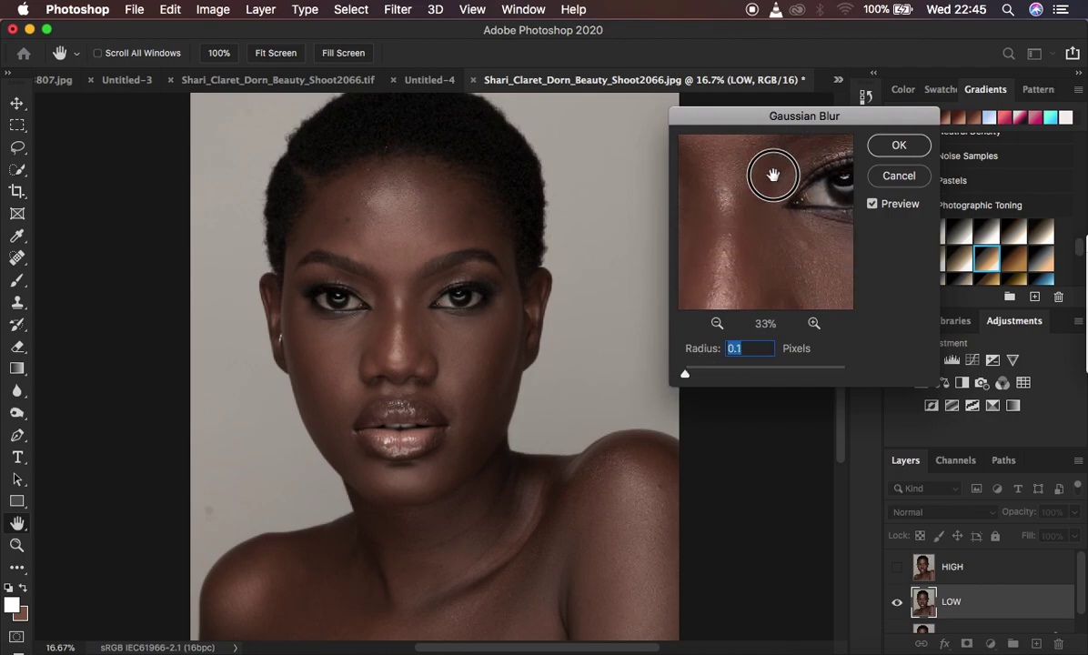
drag(812, 265, 780, 262)
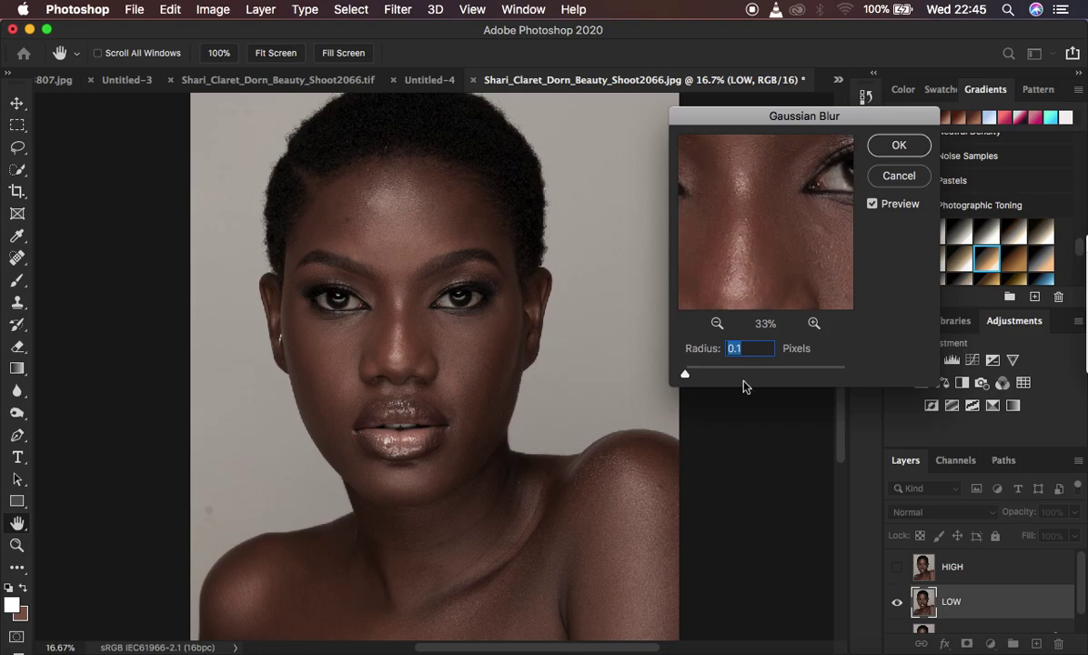
Blur the LOW layer with a Gaussian Blur radius of 6.0 pixels, checking the skin in the filter preview first.
drag(685, 374, 729, 379)
drag(729, 375, 734, 374)
click(762, 233)
drag(762, 233, 790, 159)
click(796, 226)
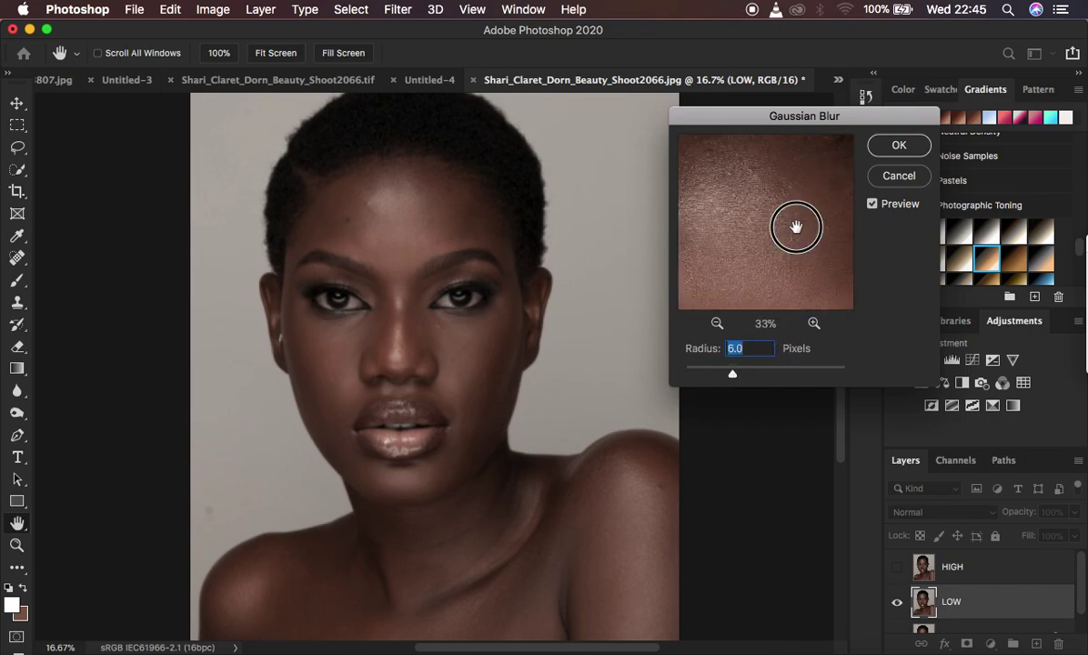
drag(796, 226, 719, 193)
drag(799, 218, 754, 165)
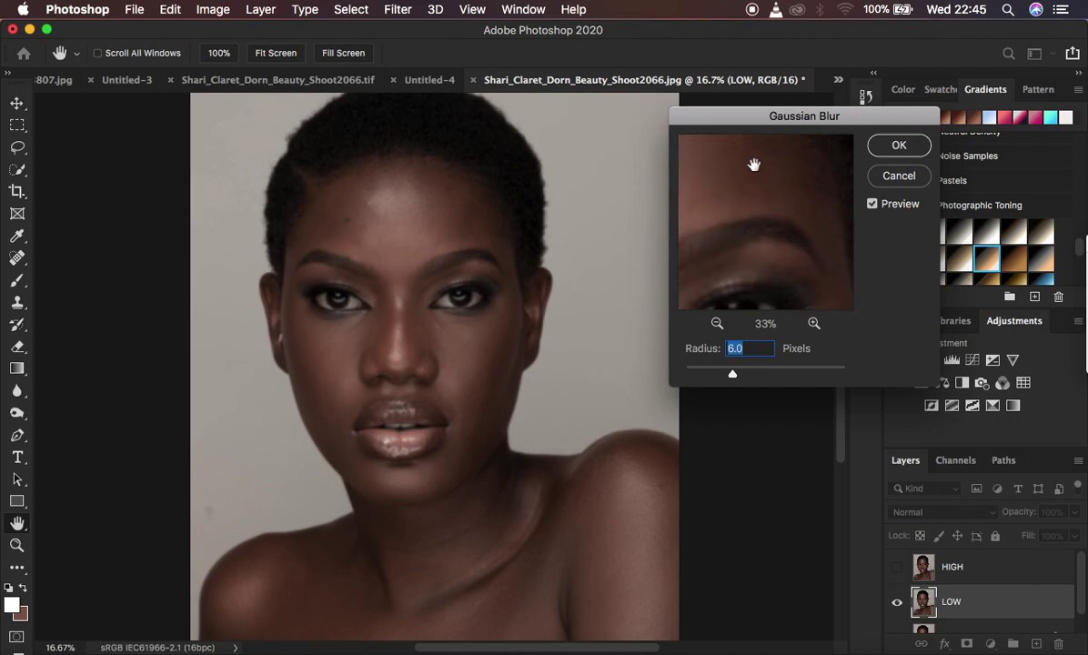
click(899, 146)
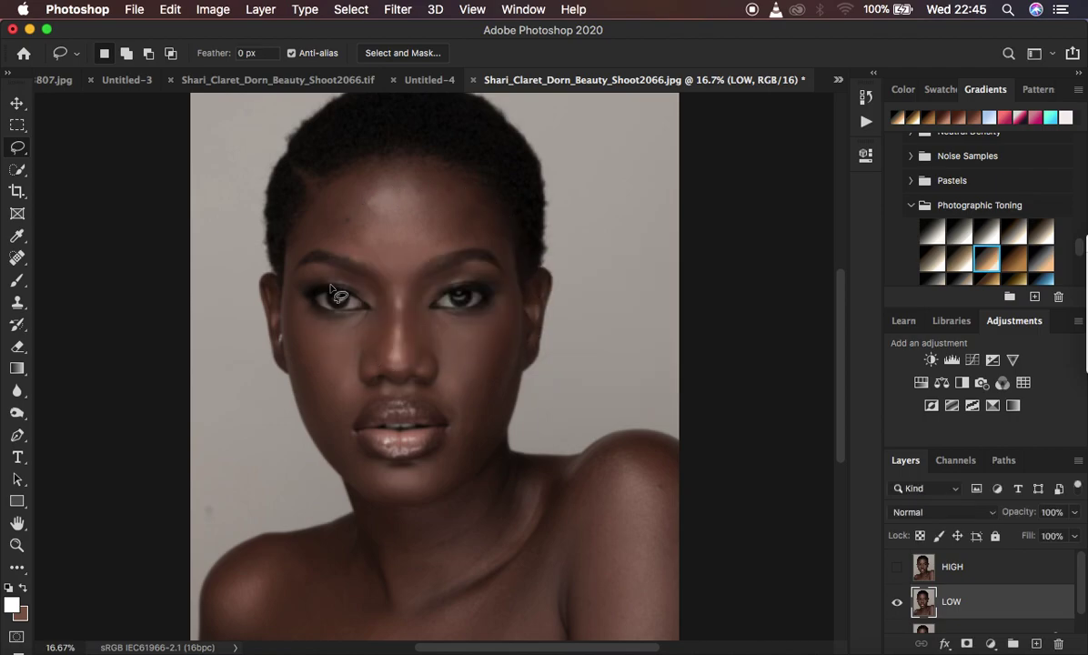
Show the HIGH layer and set up Apply Image on it with layer LOW, Subtract blending, scale 2 and offset 128.
click(982, 569)
click(897, 567)
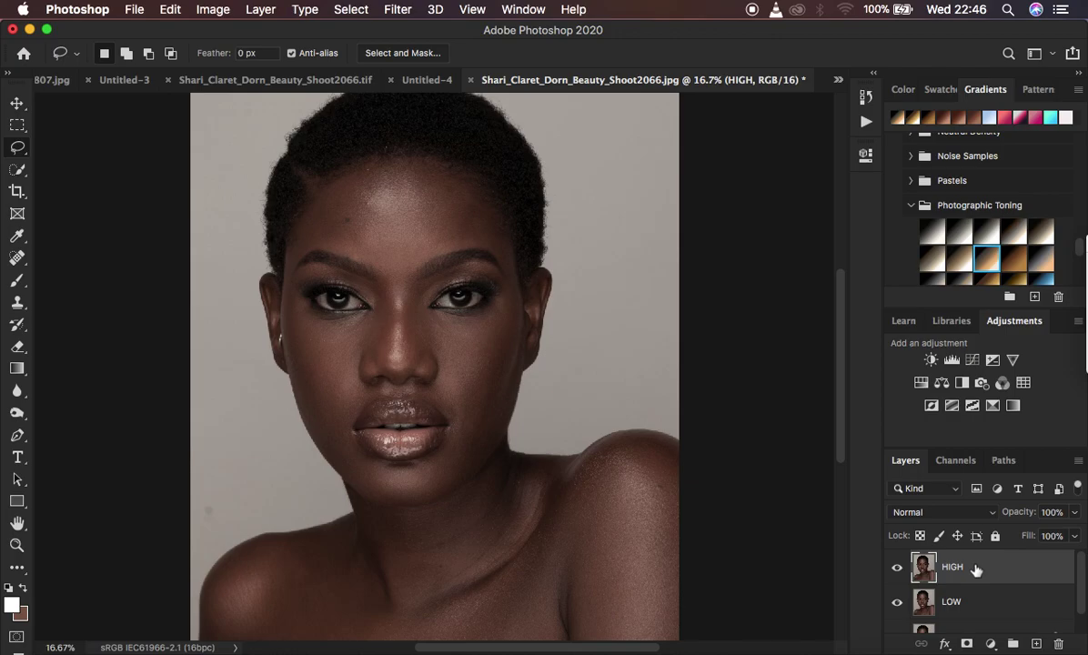
click(133, 11)
mouse_move(223, 7)
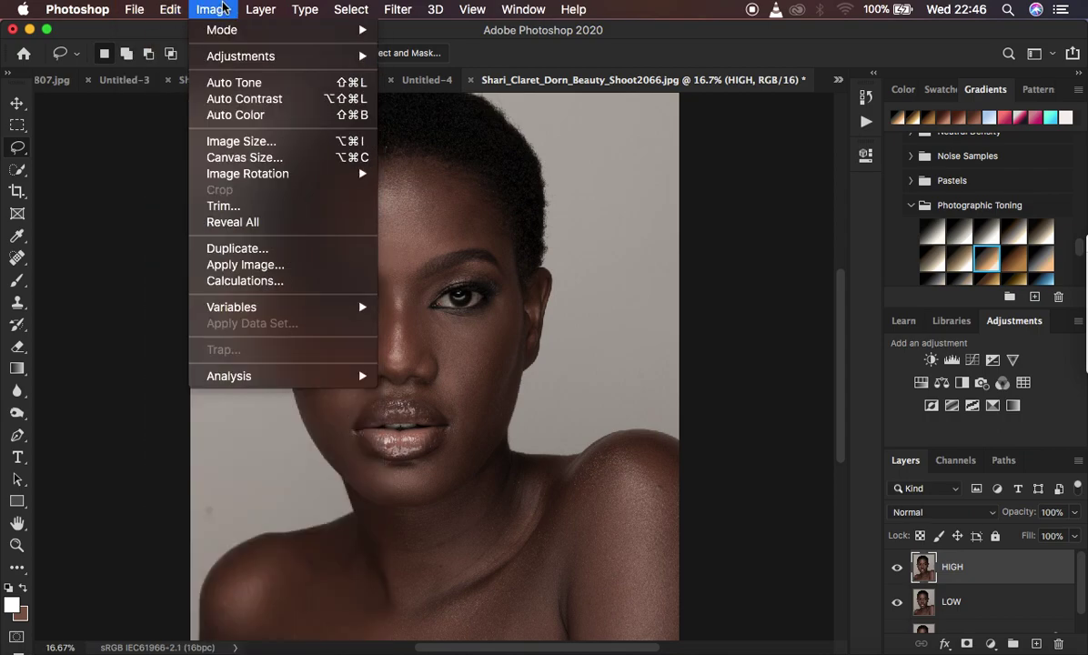
click(242, 267)
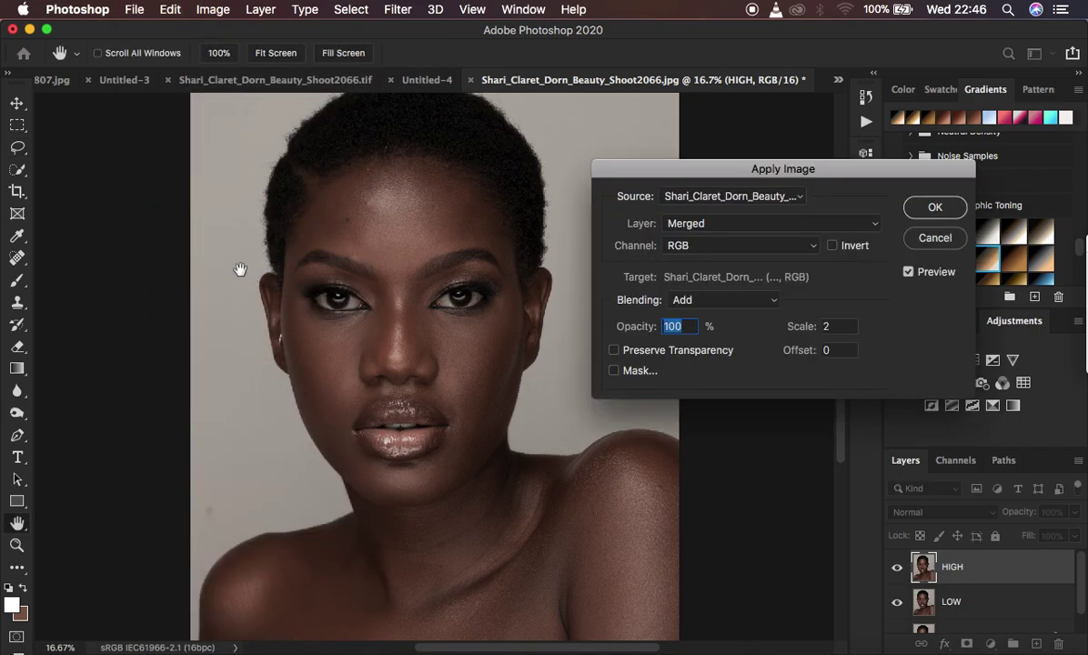
drag(773, 175, 751, 122)
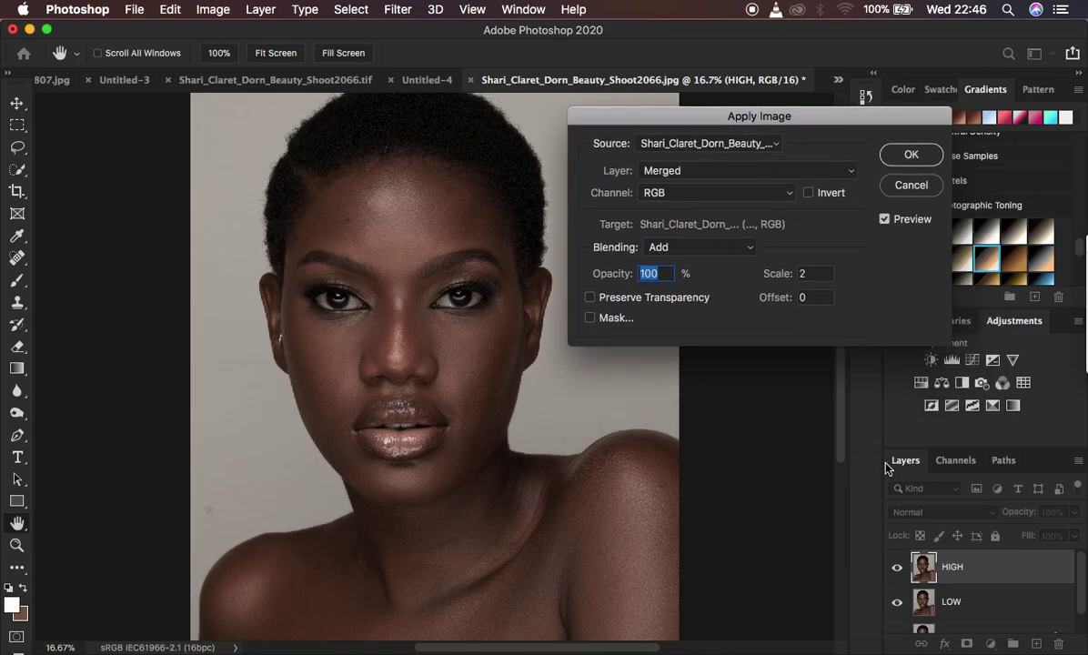
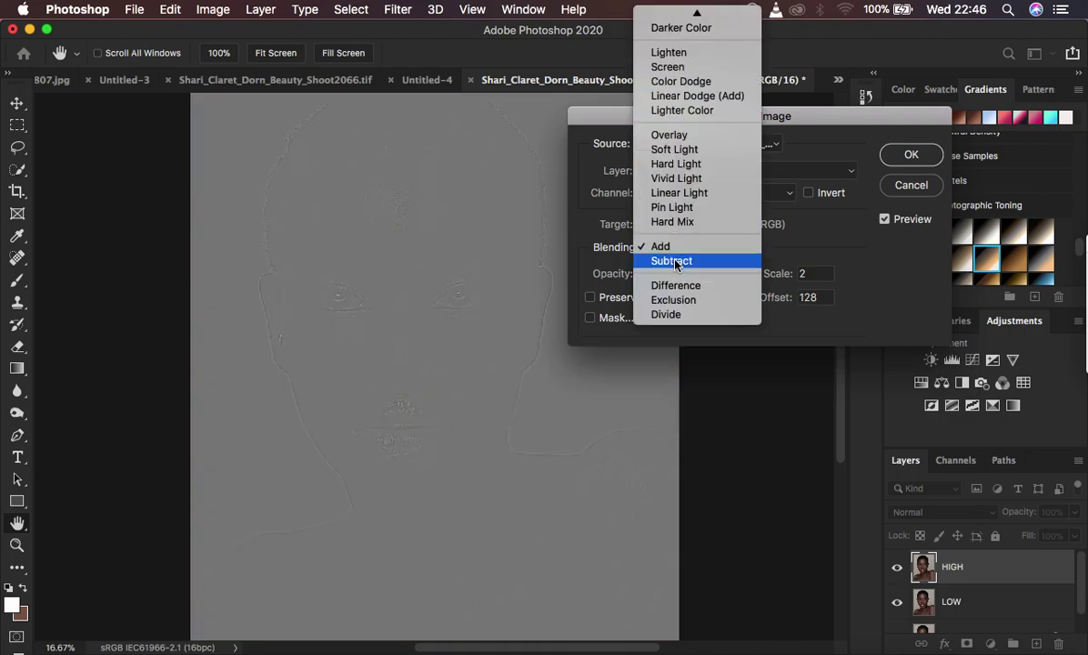
click(675, 261)
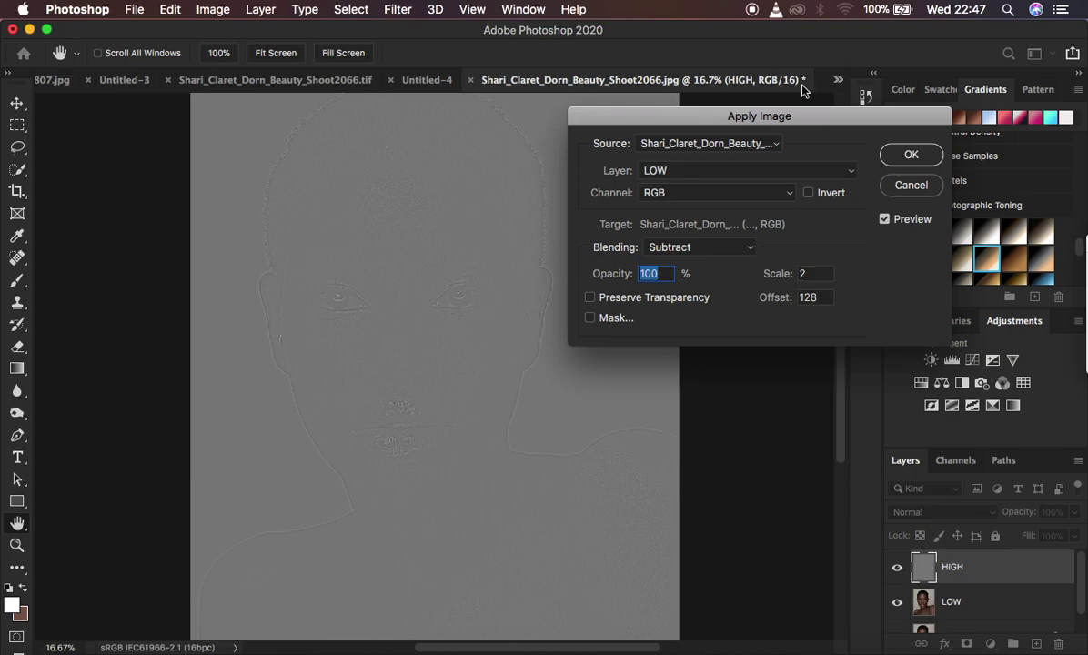
Apply the inverted LOW layer to HIGH with Add blending, scale 2 and offset 0, and set HIGH's blend mode to Linear Light.
click(694, 251)
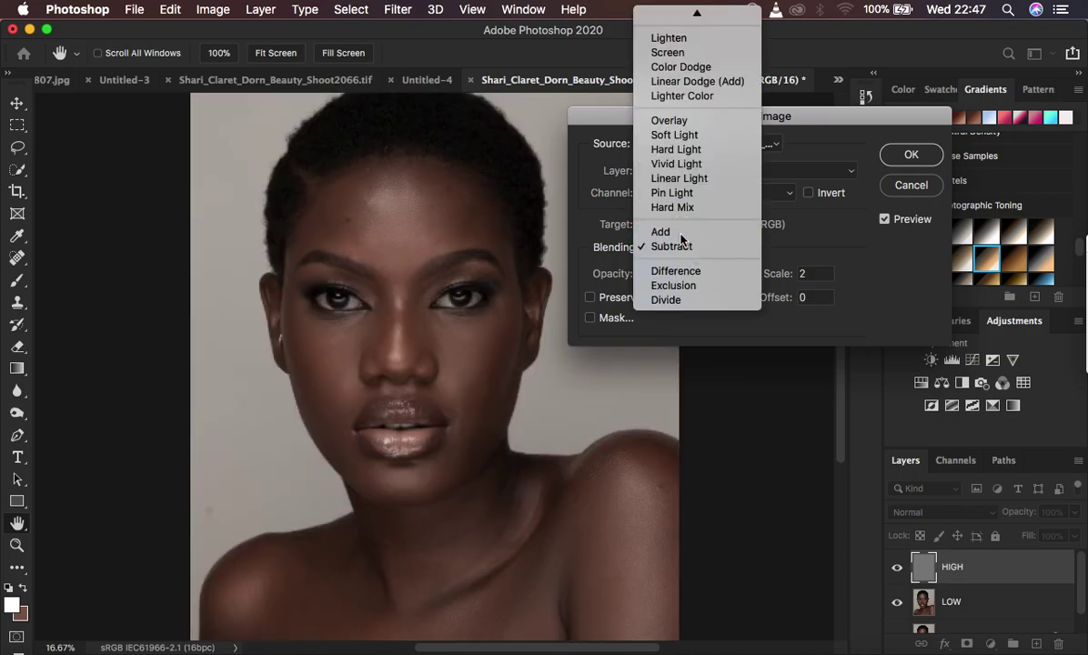
click(661, 232)
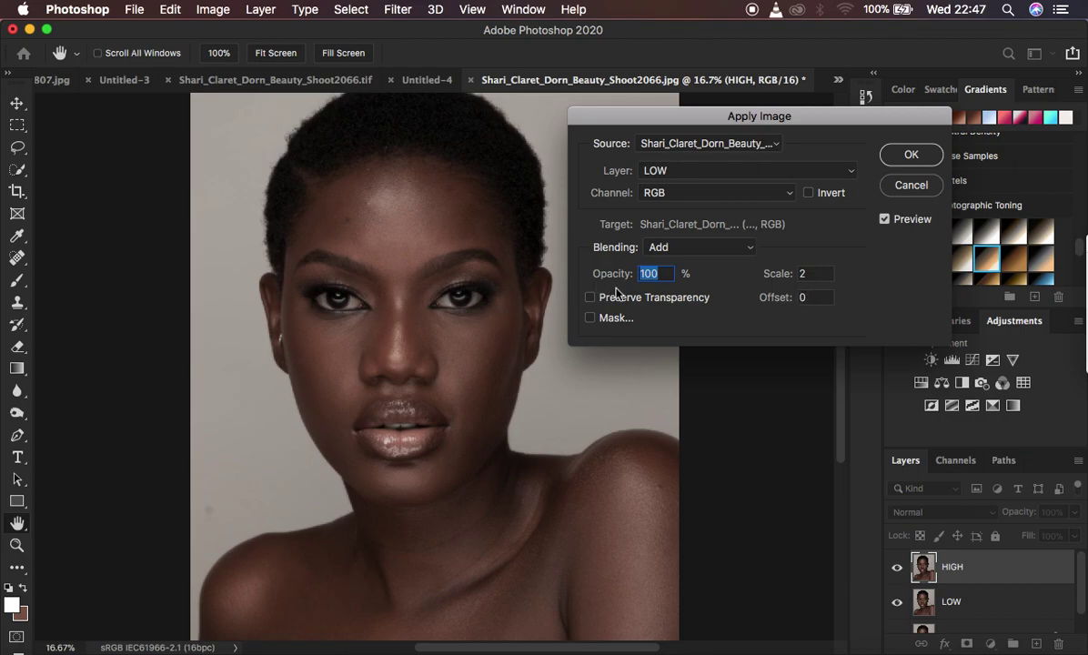
click(808, 194)
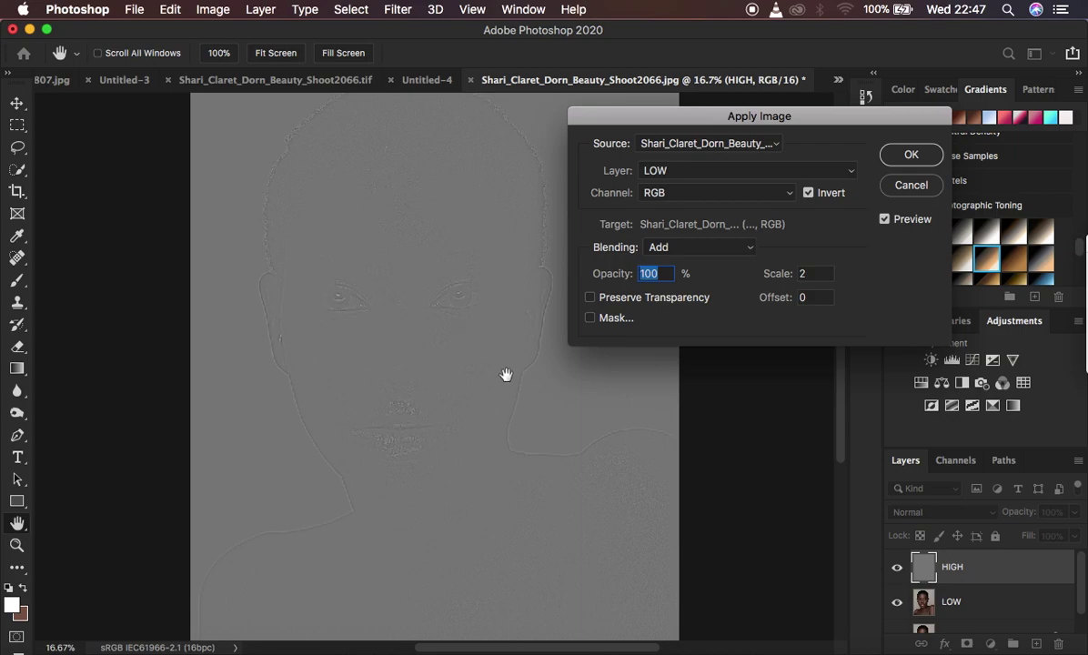
click(905, 154)
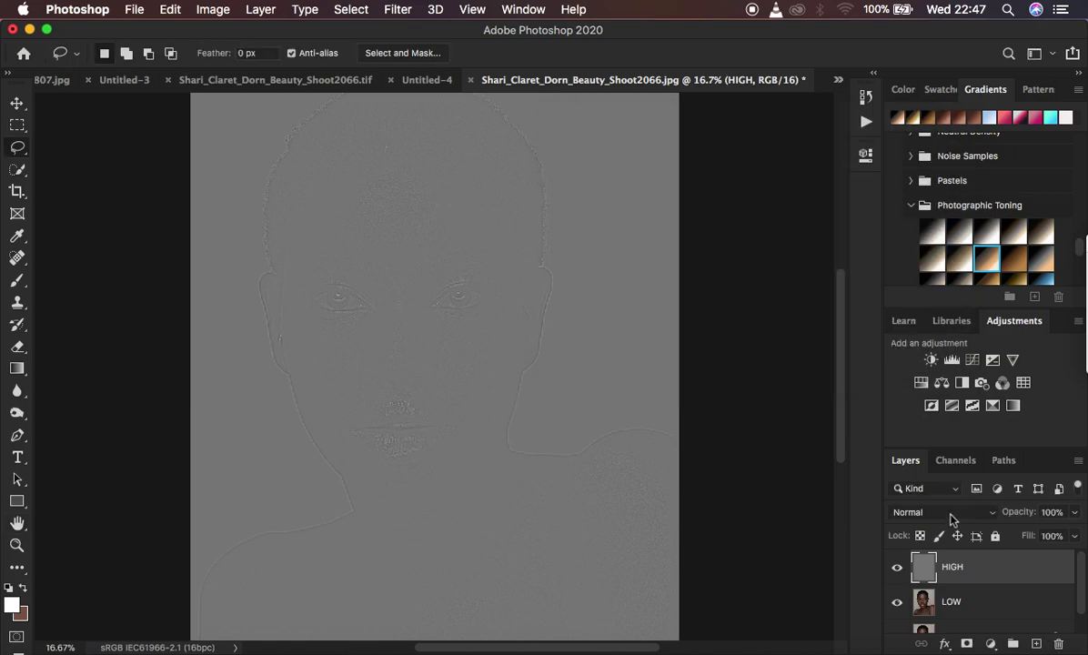
click(933, 515)
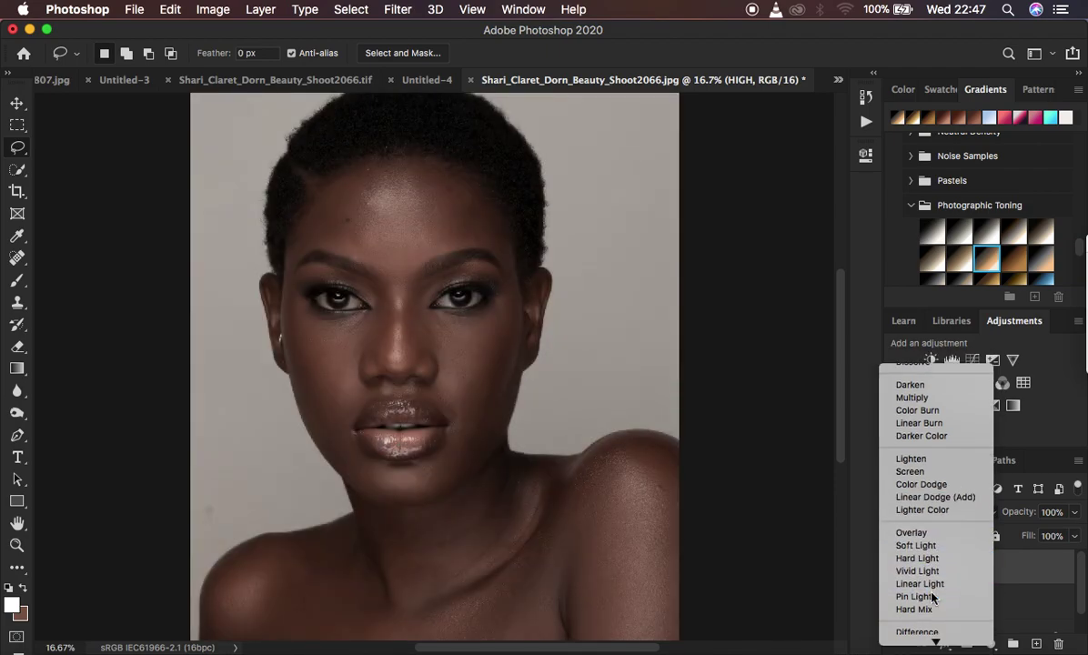
click(920, 586)
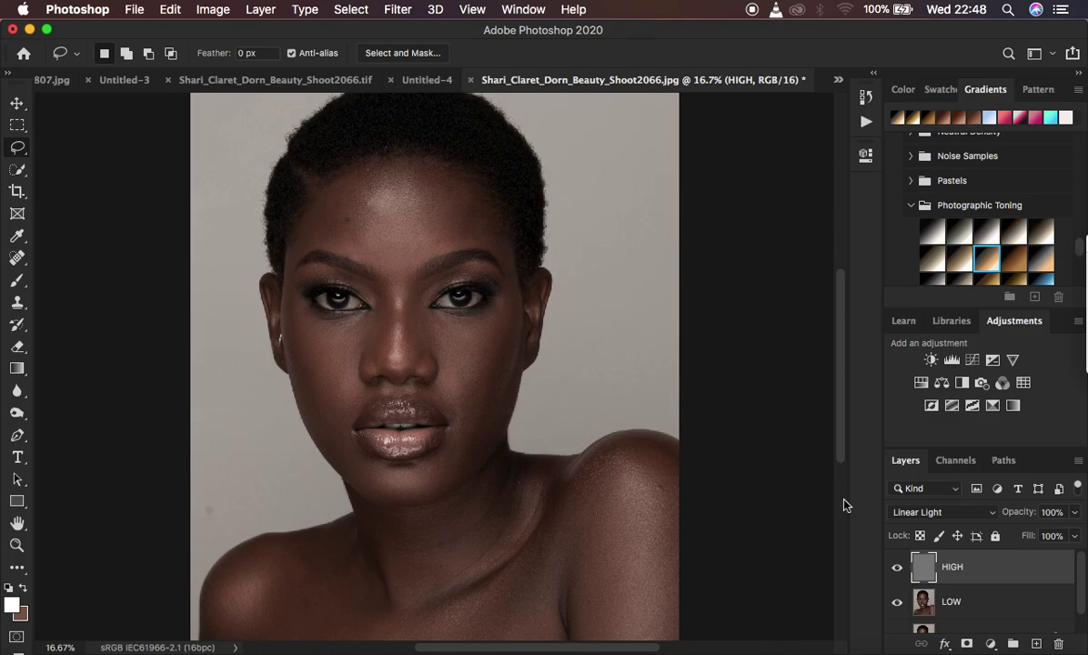
Group the HIGH and LOW layers, name the group FREQ SEP, and expand it to show both layers.
shift+click(998, 605)
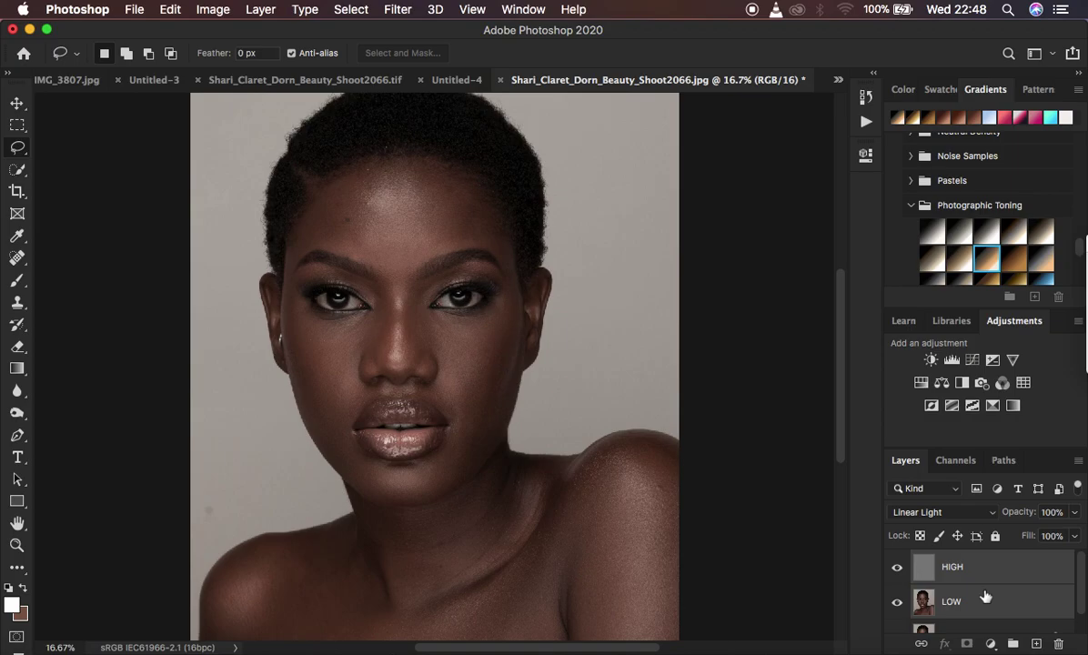
key(super+g)
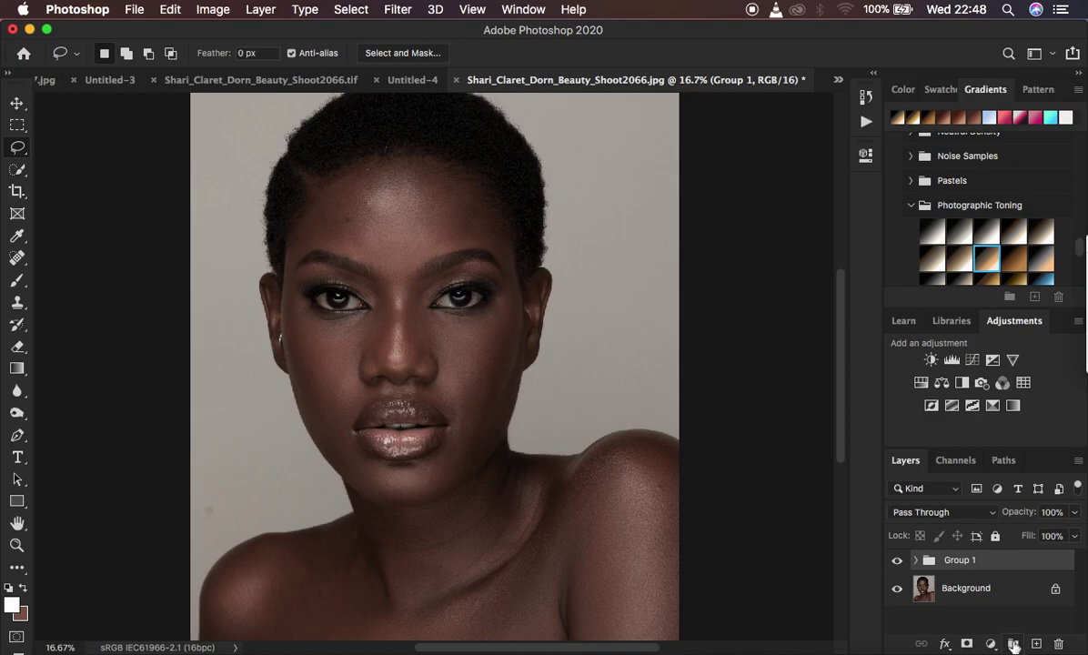
double_click(960, 561)
text(FREQ SEP)
key(Return)
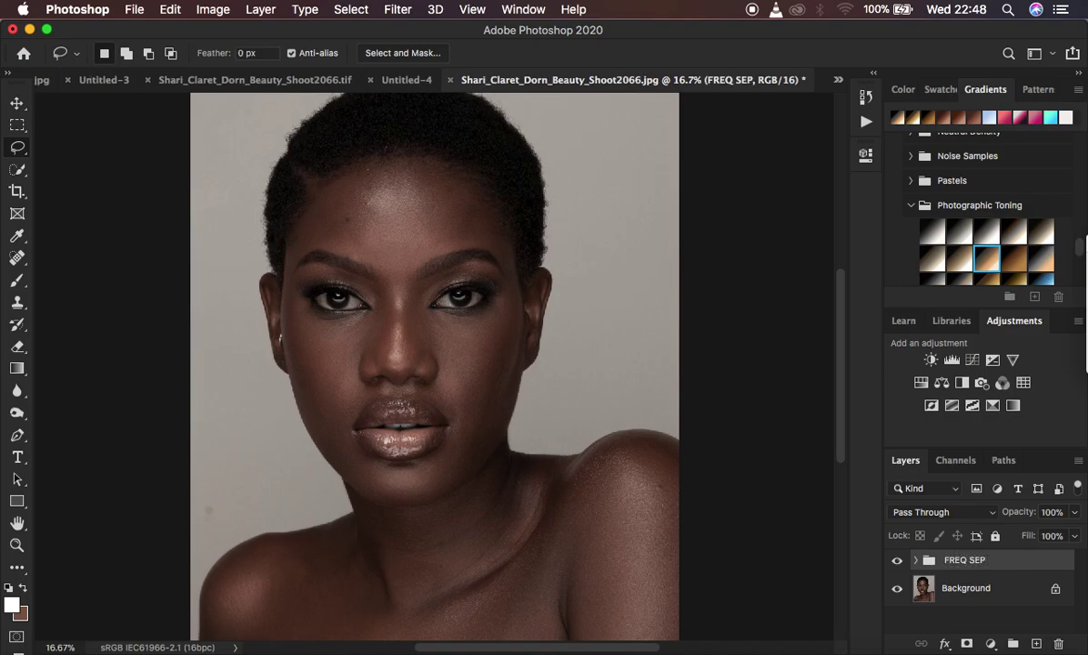
click(915, 560)
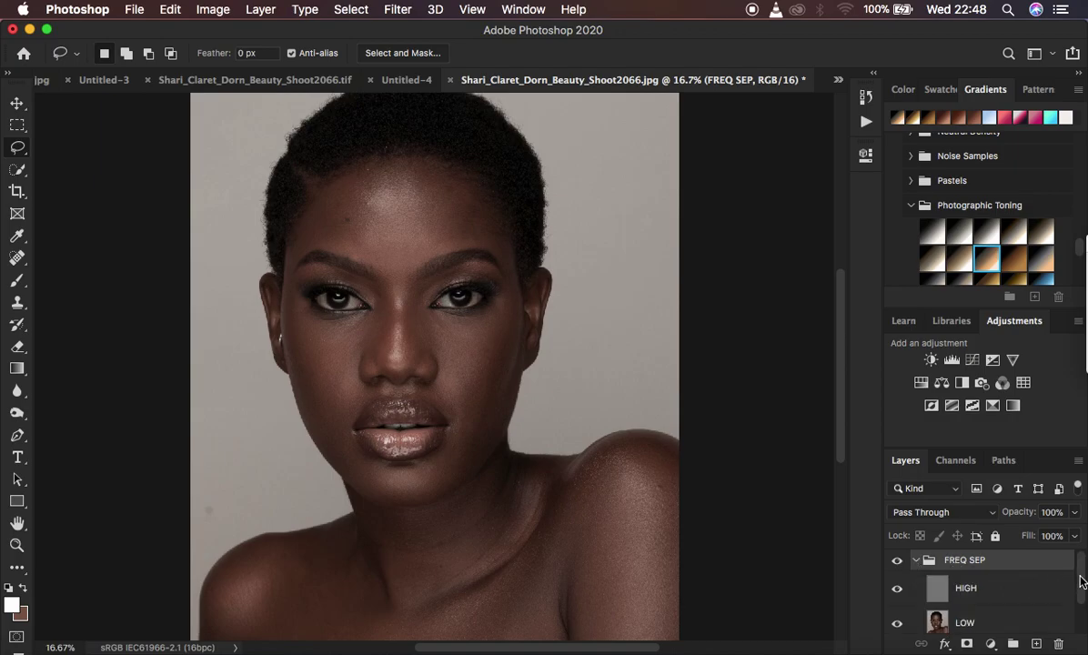
drag(1083, 578, 1082, 593)
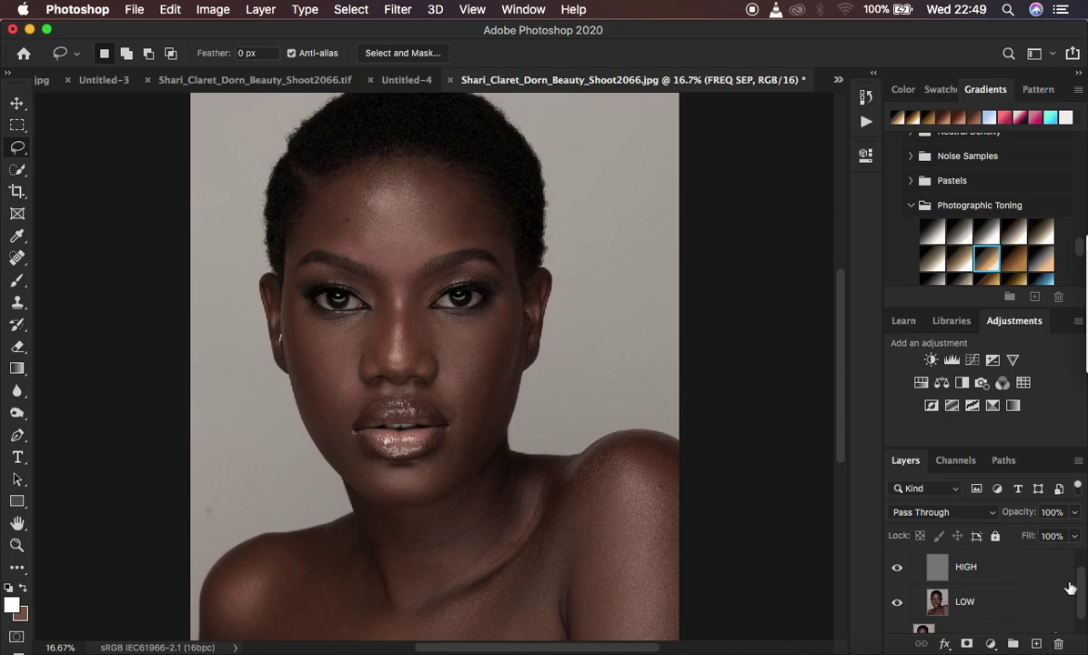
Compare the portrait with the FREQ SEP group hidden and shown to check that the separation leaves the image intact.
scroll(1084, 586, up, 1)
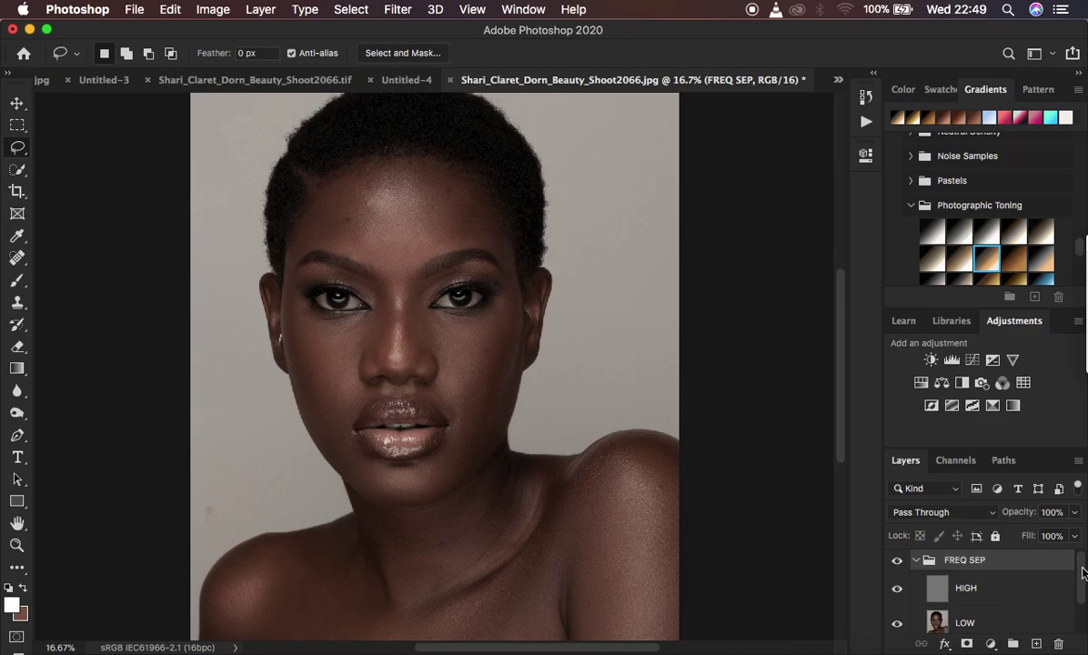
click(897, 560)
double_click(897, 560)
double_click(897, 560)
double_click(897, 561)
double_click(897, 560)
click(897, 561)
click(897, 560)
click(897, 560)
click(897, 560)
click(897, 560)
click(897, 560)
click(897, 560)
Make the Background layer visible, and select the LOW layer inside the FREQ SEP group.
click(917, 560)
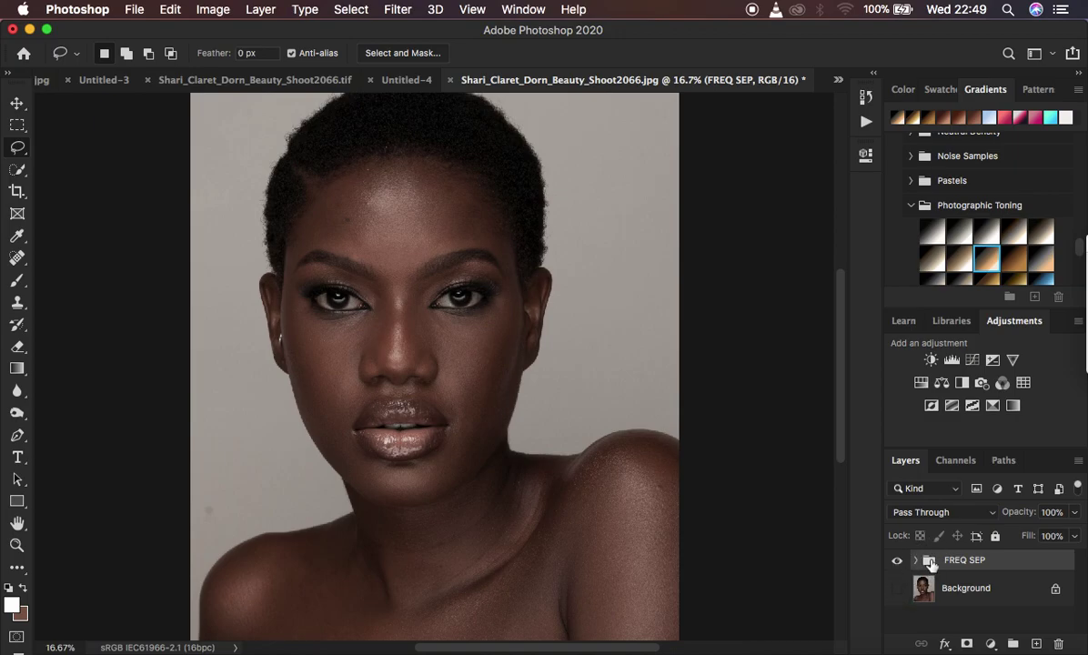
click(898, 561)
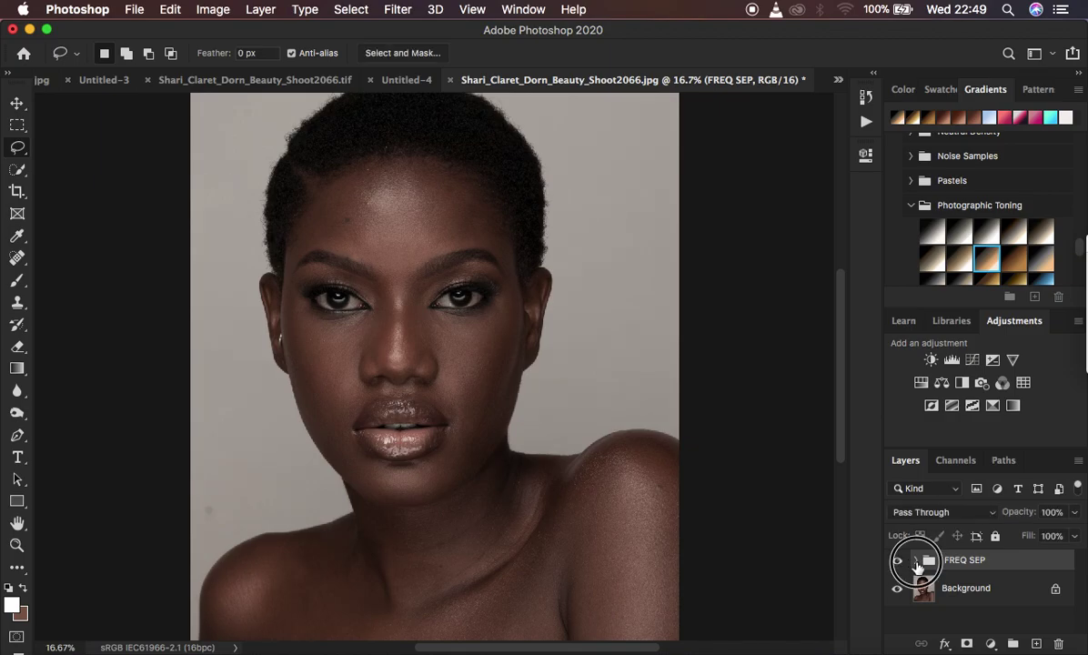
click(915, 561)
click(964, 622)
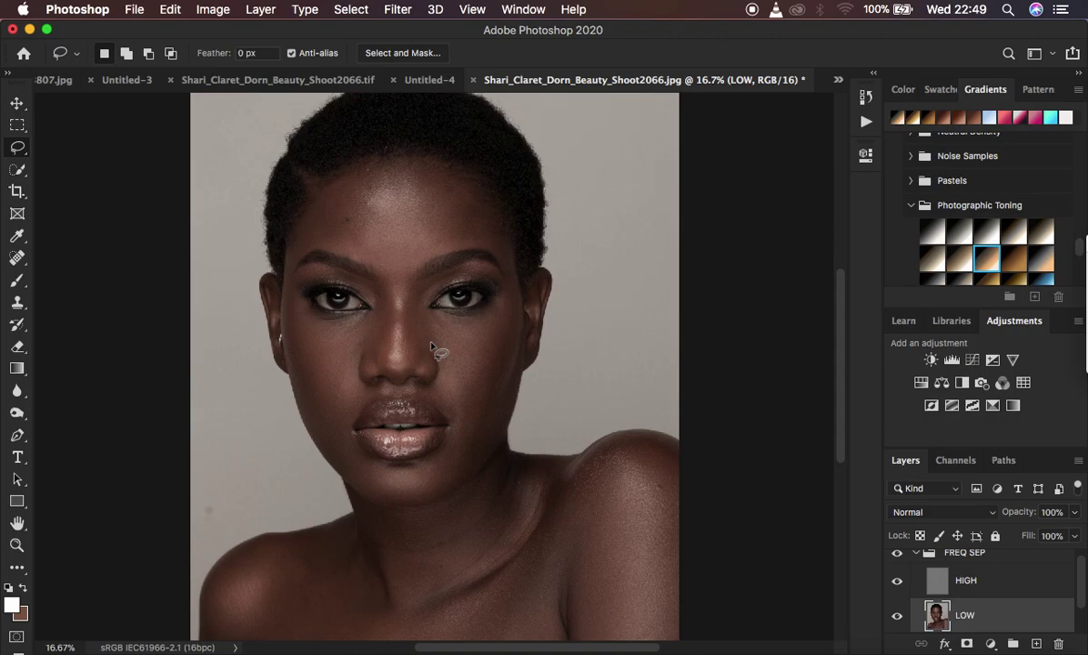
Switch to the Mixer Brush tool with a soft 250 px tip at 0% hardness.
click(18, 280)
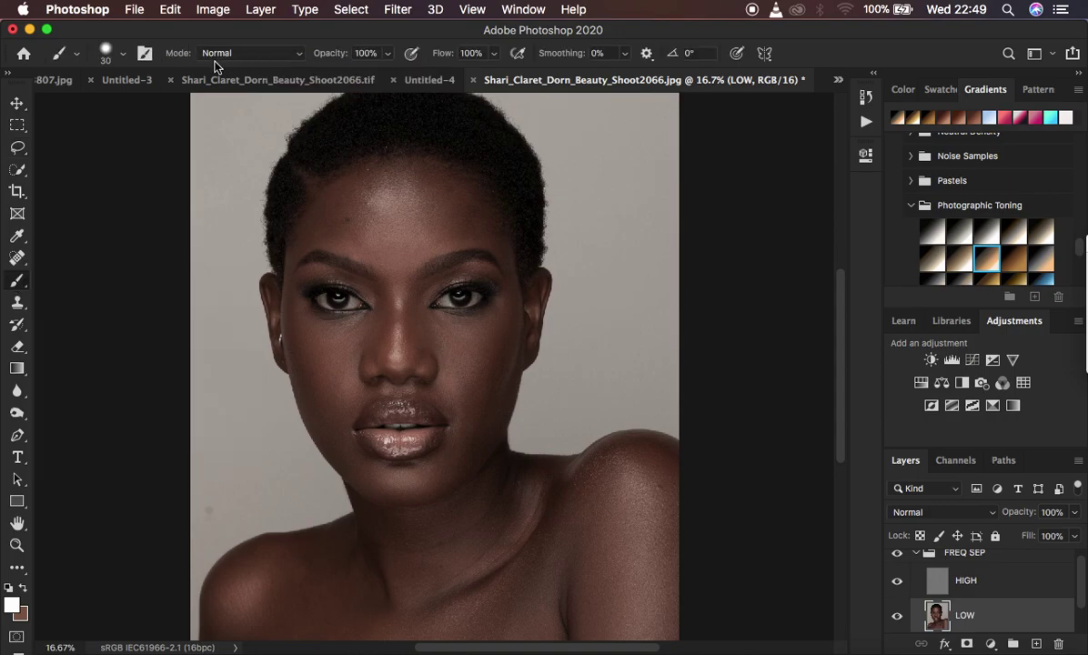
click(16, 284)
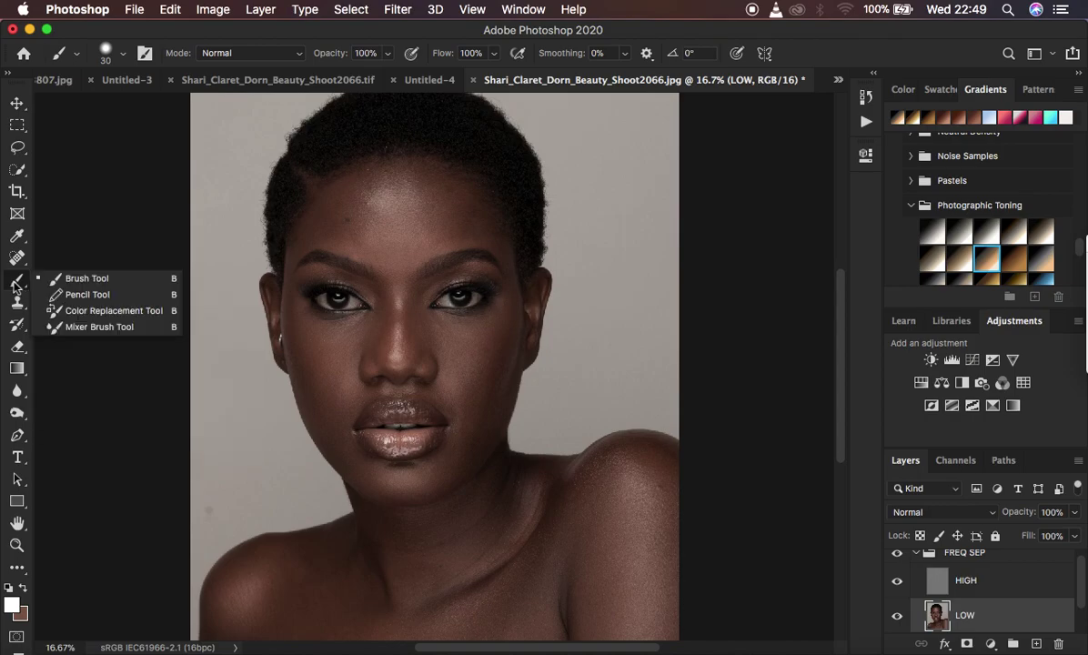
click(87, 327)
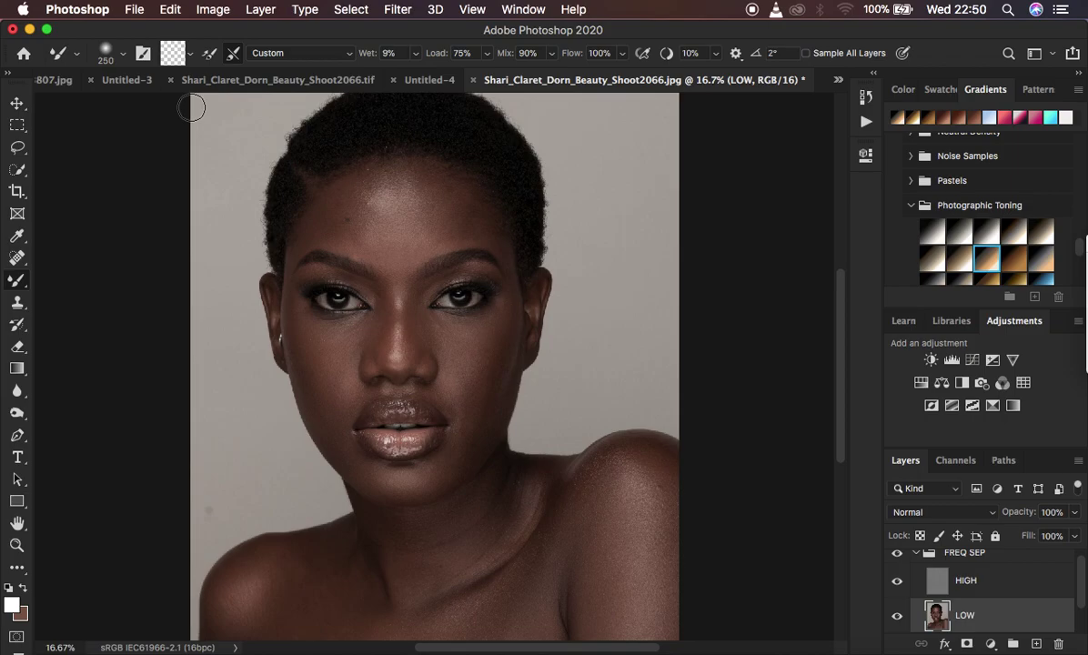
click(124, 55)
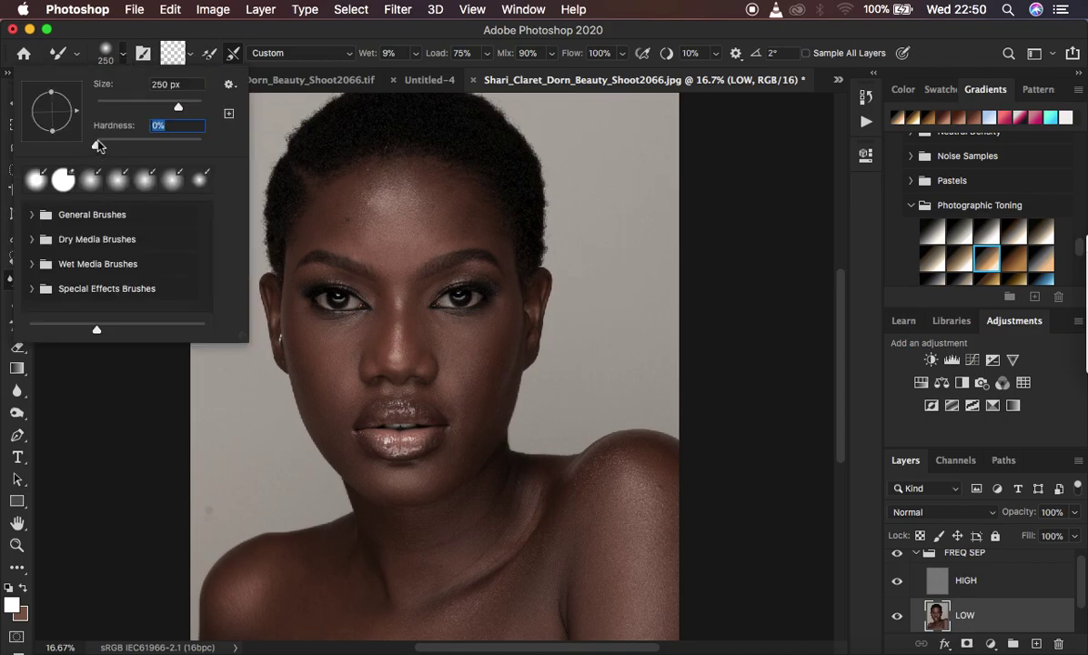
key(Return)
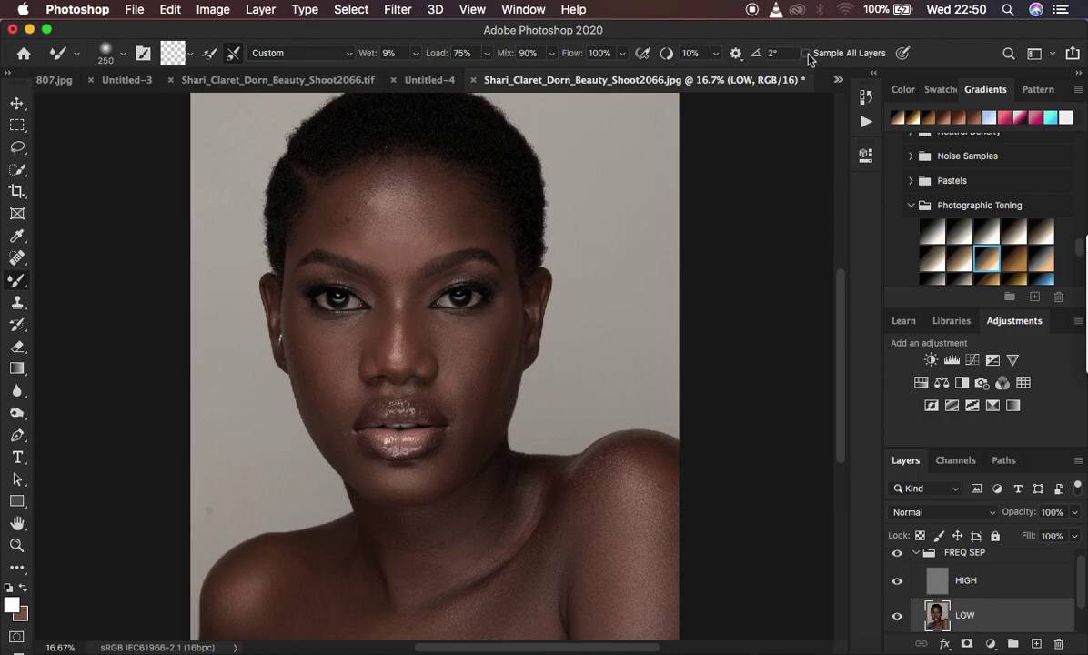
Try a Mixer Brush stroke on the forehead with Sample All Layers enabled, and undo it.
mouse_move(382, 206)
mouse_down()
mouse_move(369, 224)
mouse_move(391, 240)
mouse_move(407, 235)
mouse_move(392, 222)
mouse_move(372, 236)
mouse_up()
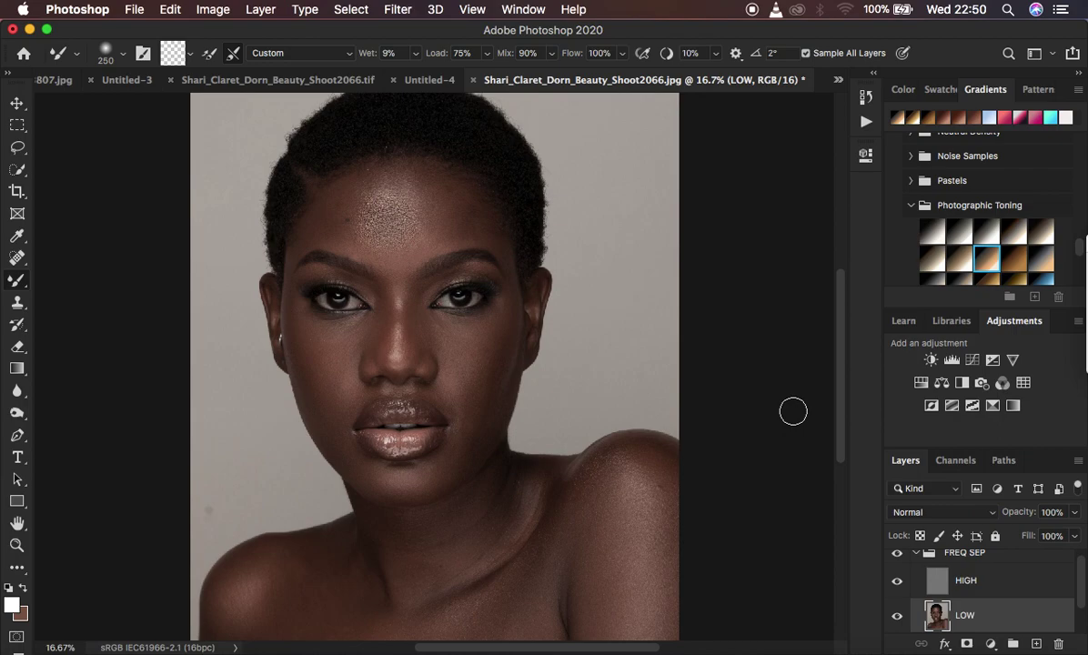
key(super+shift+z)
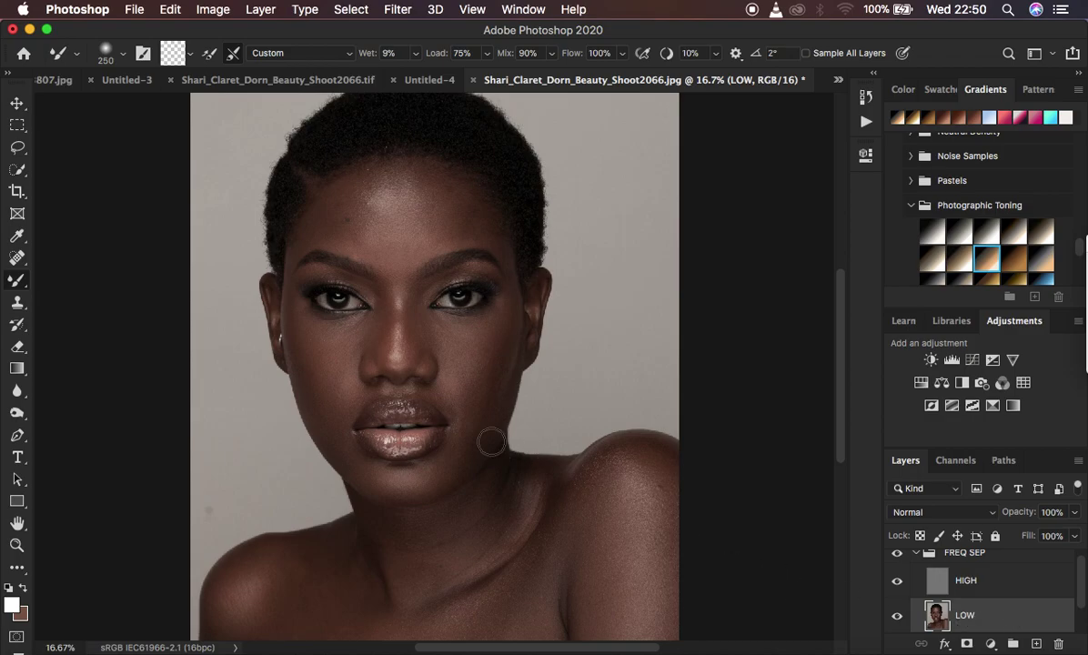
Hide the HIGH layer and blend the forehead tones on LOW with the Mixer Brush, starting at 300 px and ending at 250 px.
key(super+equal)
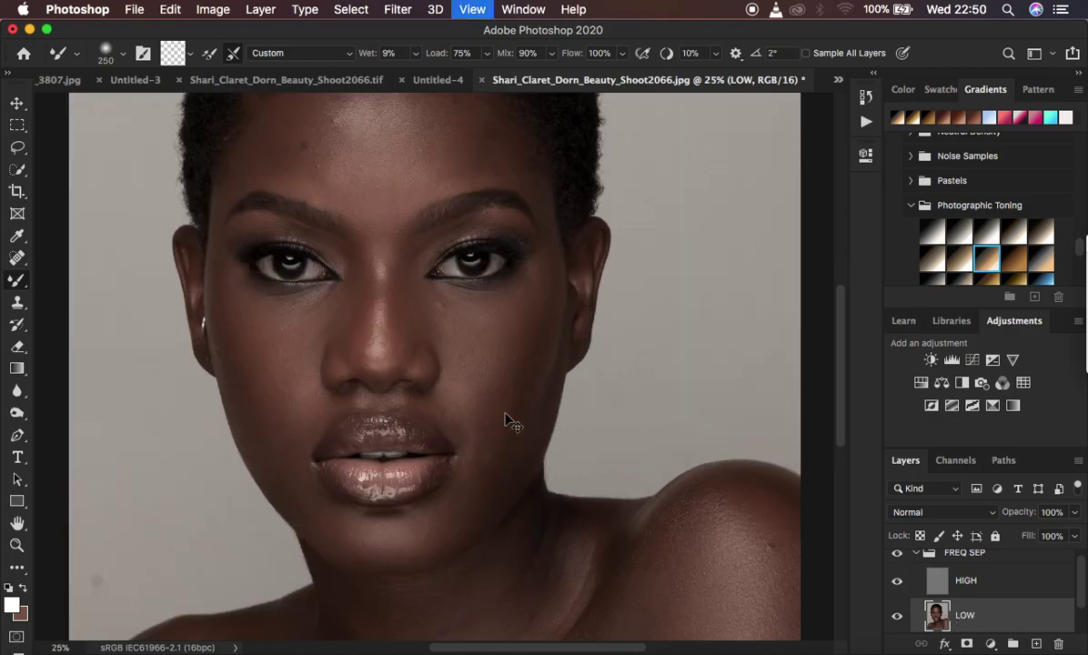
key(super+equal)
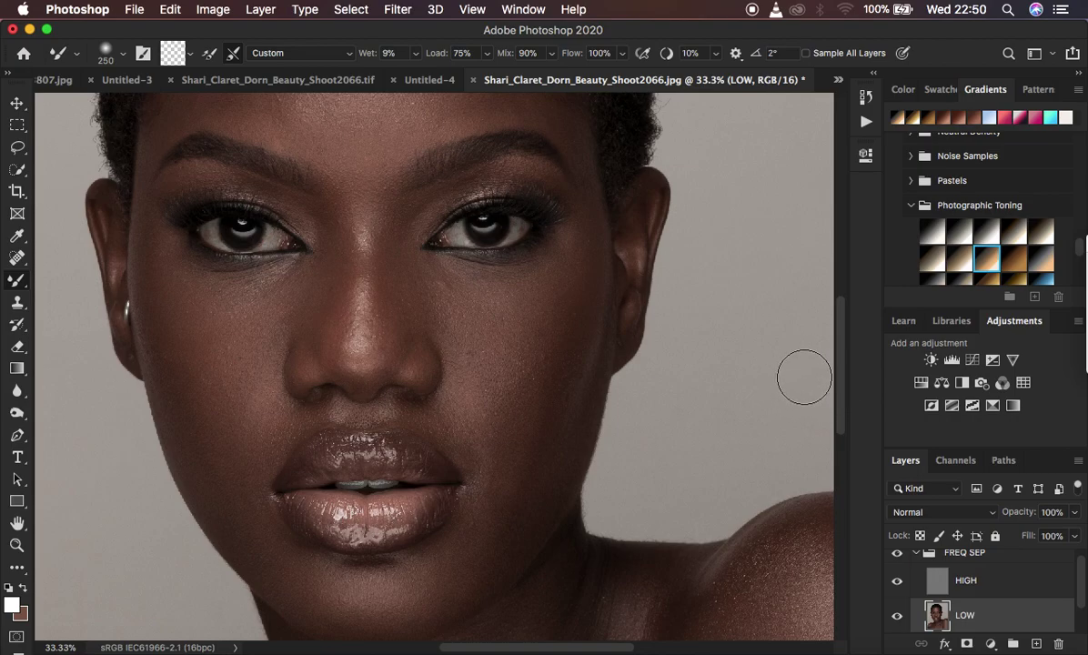
drag(841, 382, 838, 344)
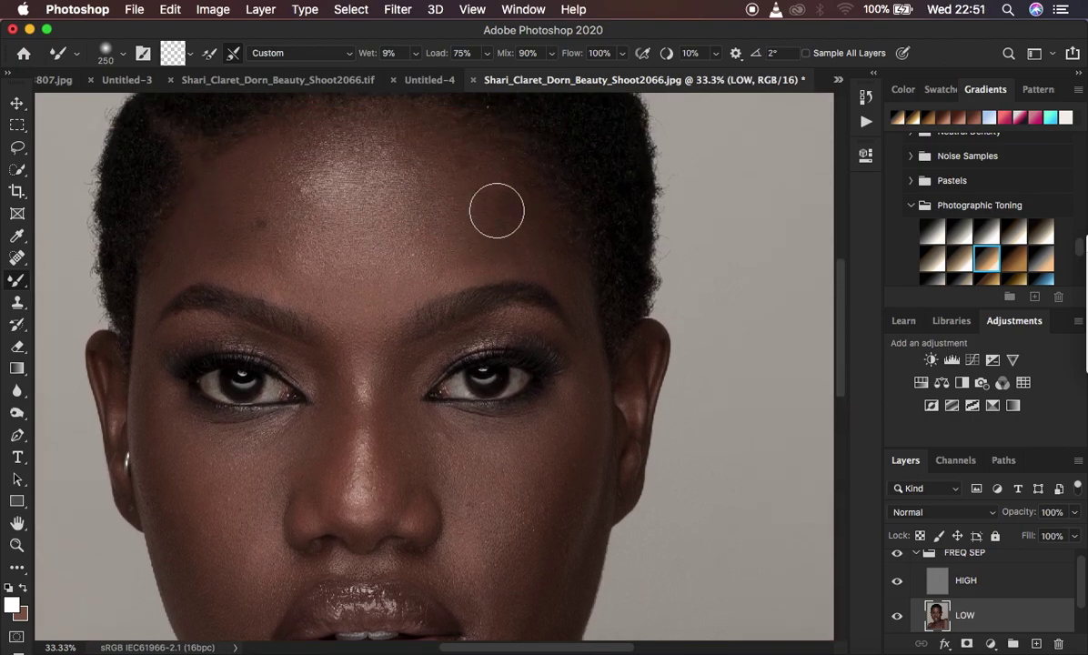
click(897, 582)
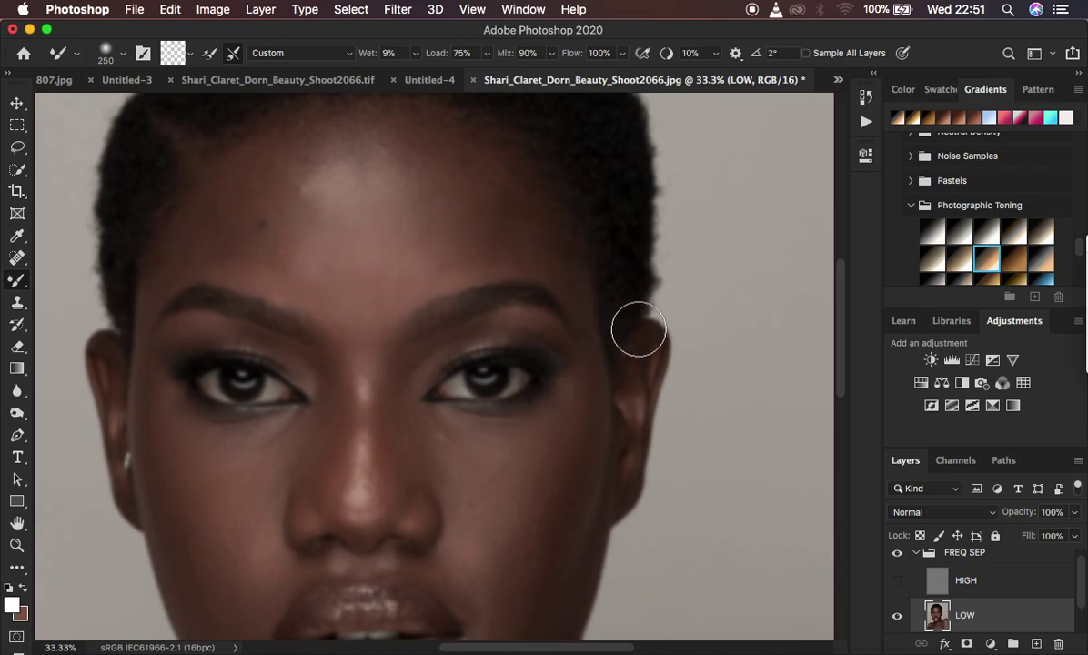
key(bracketright)
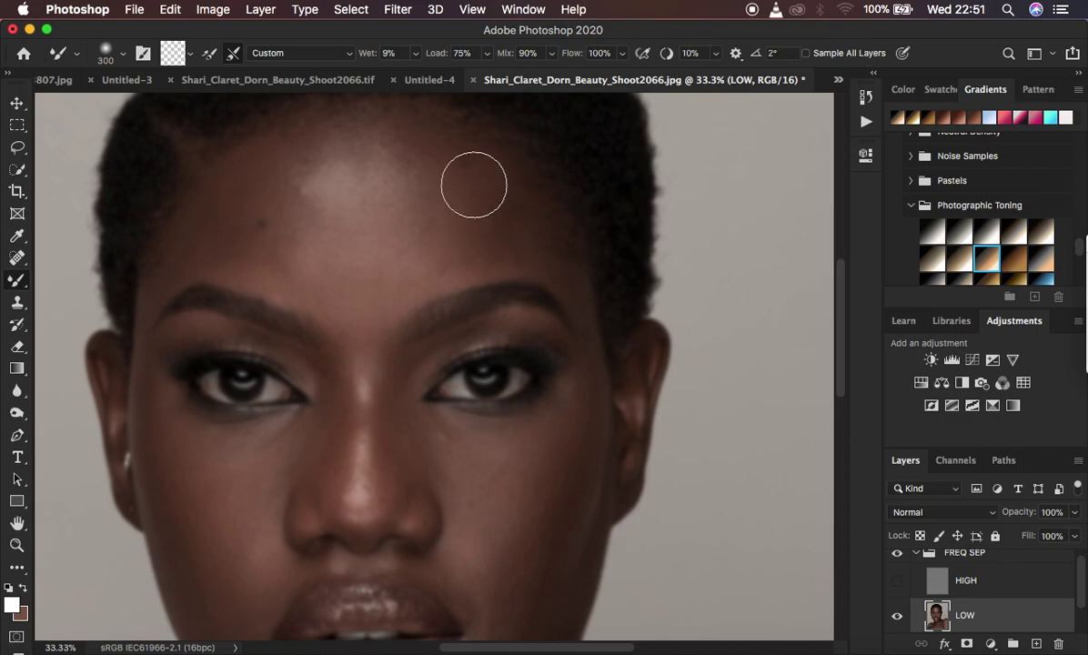
mouse_move(464, 186)
mouse_down()
mouse_move(497, 186)
mouse_move(461, 189)
mouse_move(486, 218)
mouse_move(488, 206)
mouse_move(515, 226)
mouse_move(520, 246)
mouse_move(536, 239)
mouse_move(469, 177)
mouse_move(452, 187)
mouse_move(432, 151)
mouse_move(403, 133)
mouse_move(467, 189)
mouse_move(456, 238)
mouse_move(435, 240)
mouse_move(412, 184)
mouse_move(425, 174)
mouse_move(369, 133)
mouse_move(429, 147)
mouse_move(463, 187)
mouse_up()
mouse_move(527, 241)
mouse_down()
mouse_move(583, 294)
mouse_move(588, 326)
mouse_move(550, 254)
mouse_move(440, 261)
mouse_move(438, 233)
mouse_move(483, 163)
mouse_move(521, 188)
mouse_move(393, 127)
mouse_move(327, 130)
mouse_up()
mouse_move(215, 201)
mouse_down()
mouse_move(200, 236)
mouse_move(251, 261)
mouse_move(239, 256)
mouse_move(258, 245)
mouse_move(250, 226)
mouse_move(300, 143)
mouse_move(248, 216)
mouse_move(161, 272)
mouse_move(226, 243)
mouse_move(261, 273)
mouse_move(202, 245)
mouse_move(256, 247)
mouse_move(260, 228)
mouse_move(352, 136)
mouse_move(460, 178)
mouse_move(473, 242)
mouse_move(491, 235)
mouse_move(488, 189)
mouse_move(521, 221)
mouse_up()
key(bracketright)
key(bracketright)
key(bracketleft)
key(bracketleft)
key(bracketleft)
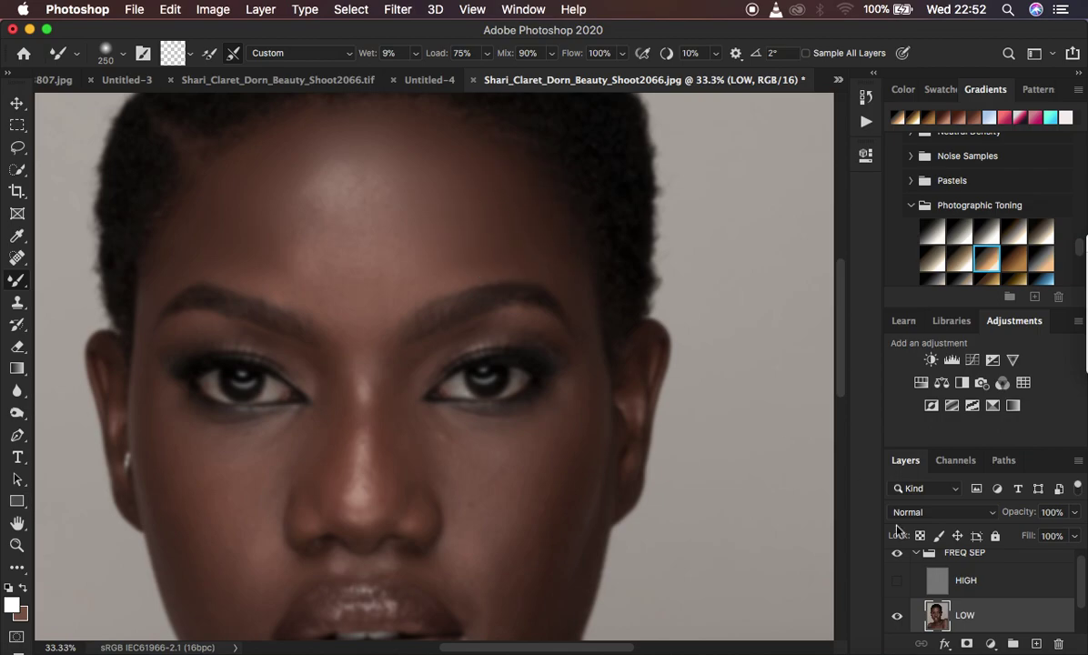
Check the forehead with the HIGH layer shown, comparing FREQ SEP off and on, and hide HIGH again.
click(897, 582)
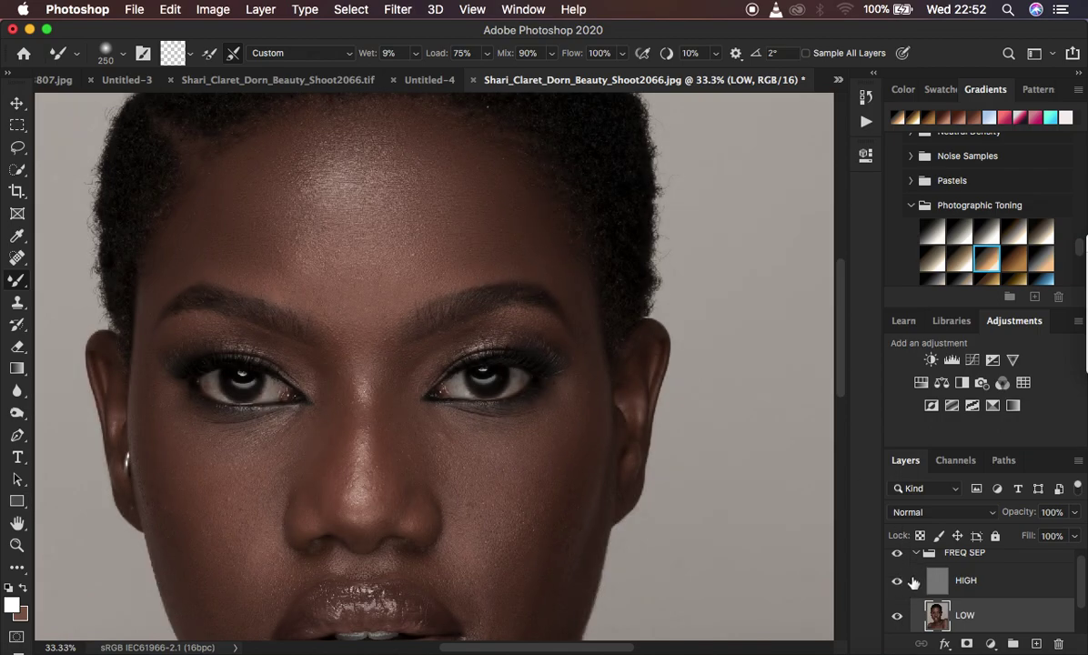
click(897, 553)
click(897, 555)
click(897, 583)
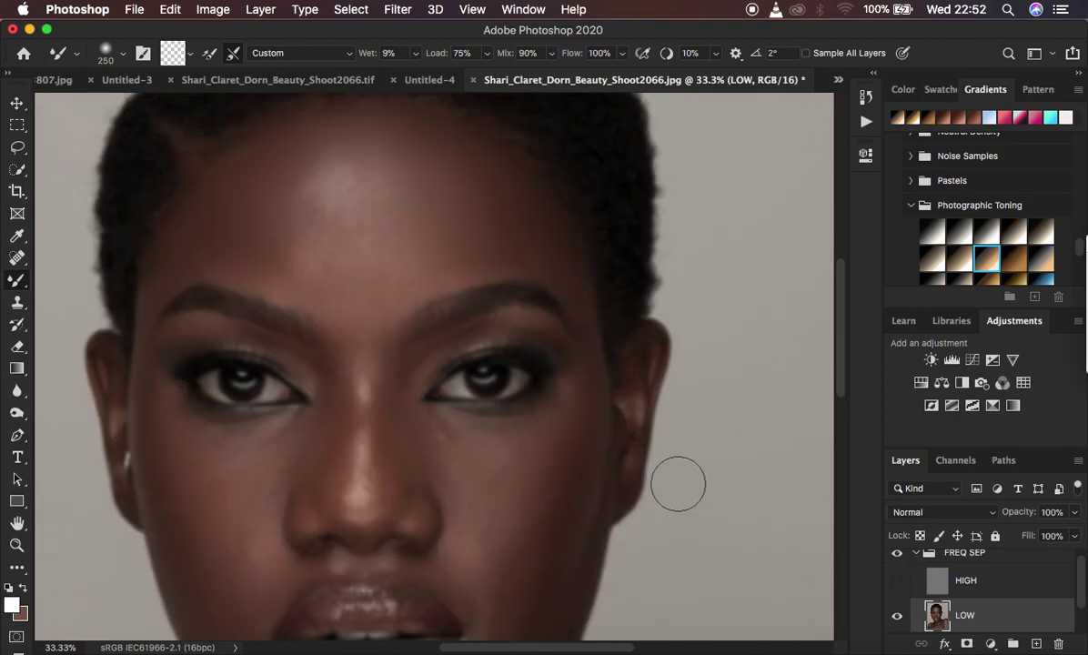
Smooth the forehead highlight and the area above and between the eyebrows on LOW, using Mixer Brush sizes of 400 and 250 px.
mouse_move(281, 247)
mouse_down()
mouse_move(291, 236)
mouse_move(298, 253)
mouse_move(298, 202)
mouse_move(313, 189)
mouse_up()
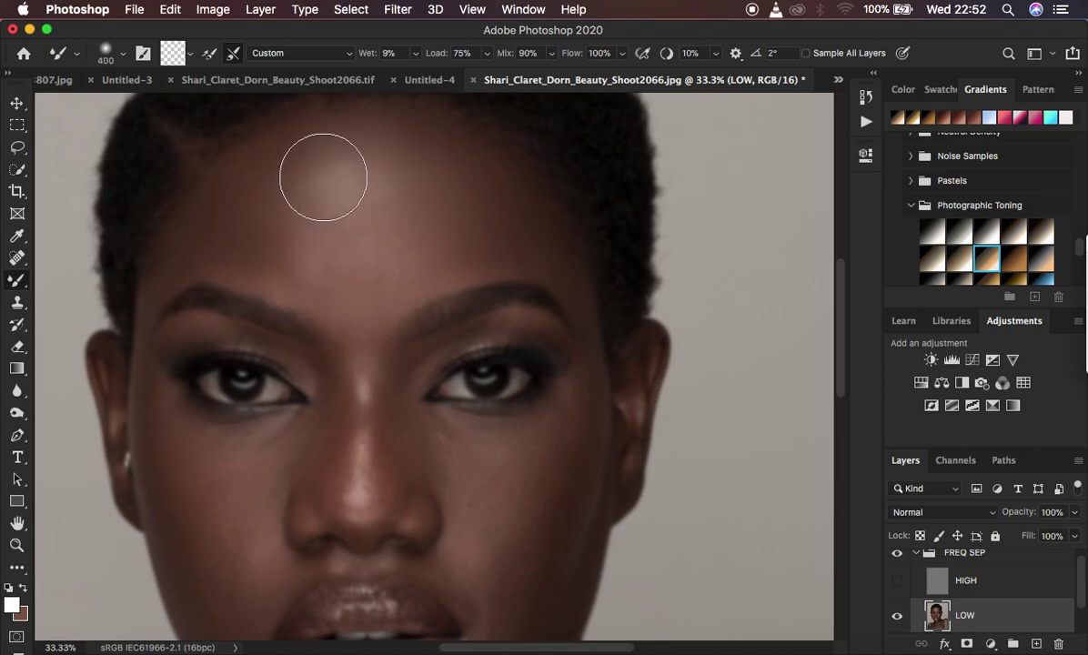
key(bracketright)
key(bracketright)
mouse_move(378, 227)
mouse_down()
mouse_move(291, 182)
mouse_move(308, 195)
mouse_move(360, 190)
mouse_move(289, 245)
mouse_move(294, 265)
mouse_move(269, 266)
mouse_move(317, 295)
mouse_move(381, 279)
mouse_move(376, 290)
mouse_move(292, 268)
mouse_move(348, 286)
mouse_move(421, 219)
mouse_move(381, 171)
mouse_move(291, 189)
mouse_move(312, 166)
mouse_move(393, 170)
mouse_move(422, 243)
mouse_move(489, 233)
mouse_move(554, 250)
mouse_move(581, 293)
mouse_move(564, 282)
mouse_up()
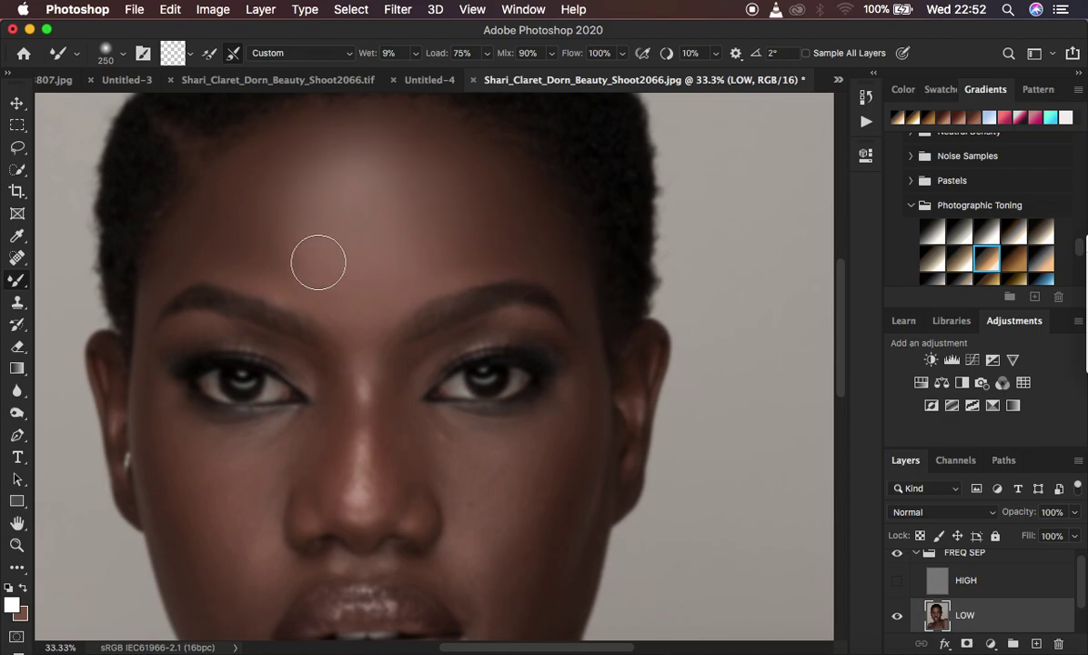
mouse_move(292, 271)
mouse_down()
mouse_move(331, 285)
mouse_move(348, 308)
mouse_up()
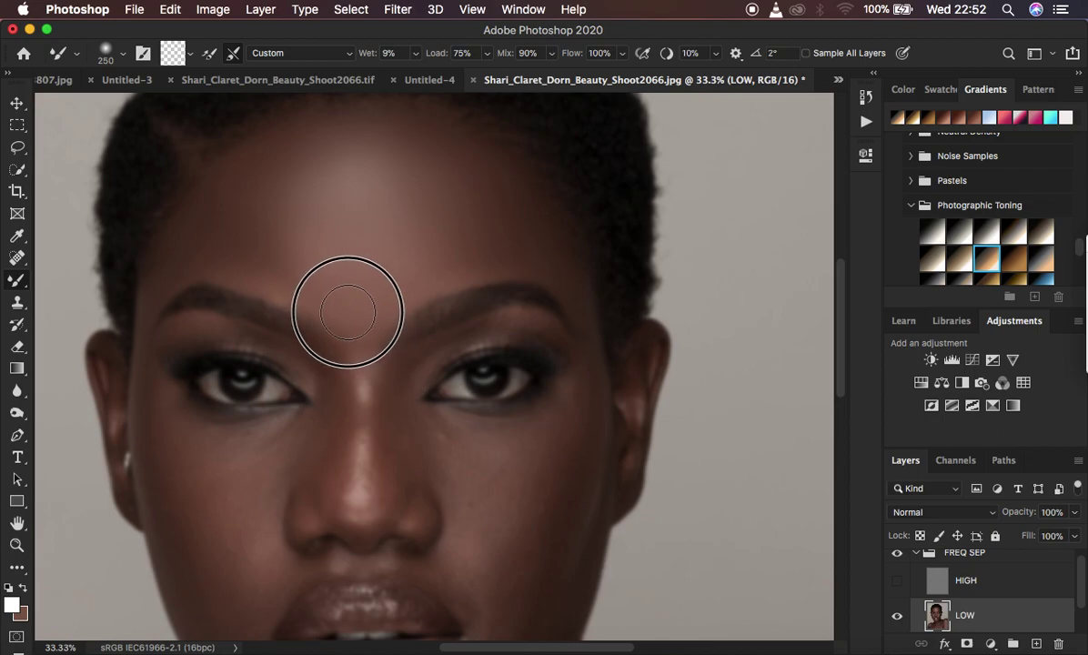
drag(281, 254, 291, 275)
mouse_move(266, 196)
mouse_down()
mouse_move(255, 202)
mouse_move(359, 138)
mouse_up()
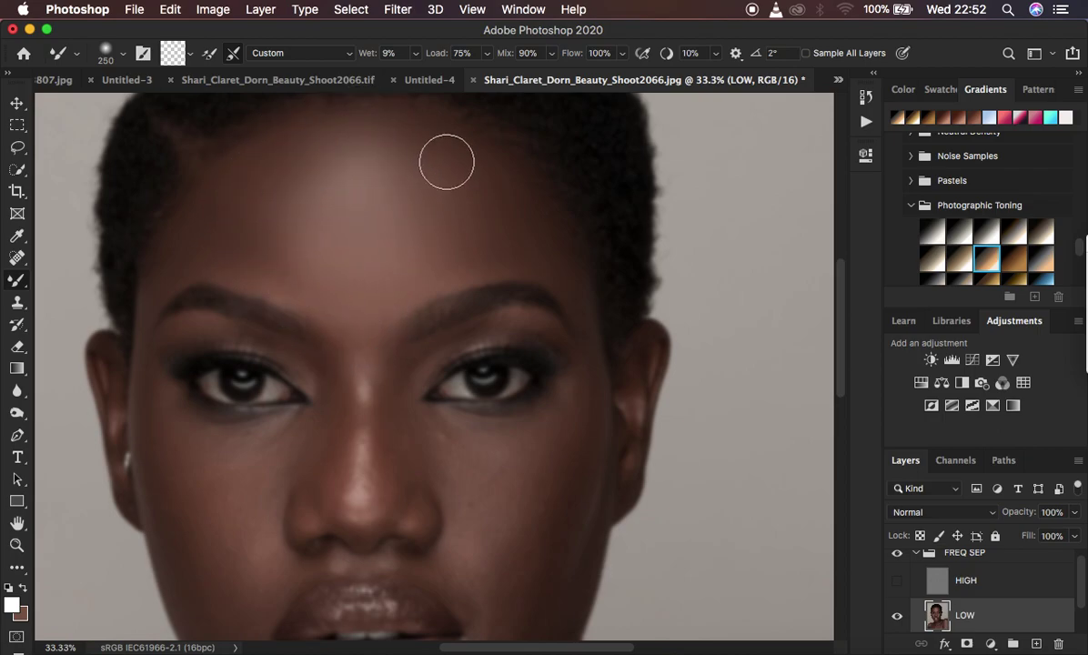
key(super+minus)
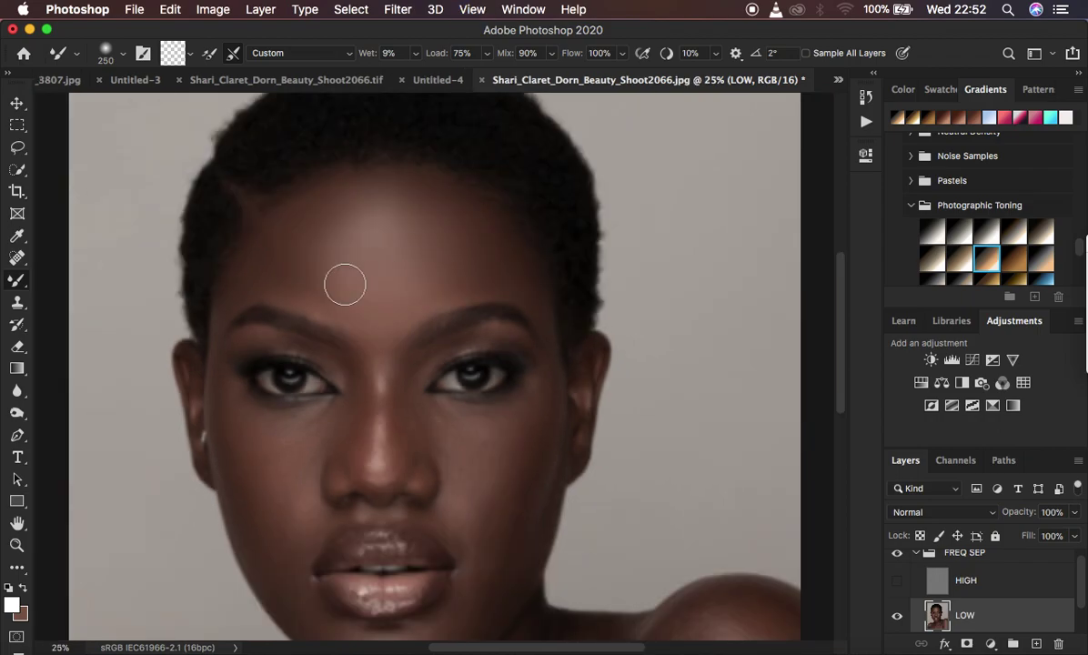
mouse_move(327, 255)
mouse_down()
mouse_move(326, 285)
mouse_move(292, 241)
mouse_move(311, 218)
mouse_move(457, 250)
mouse_move(440, 285)
mouse_move(373, 292)
mouse_move(296, 280)
mouse_move(348, 306)
mouse_move(280, 266)
mouse_up()
Blend the nose bridge and the image-left cheek under the eye on LOW, reducing the Mixer Brush to 175 px.
mouse_move(346, 360)
mouse_down()
mouse_move(360, 371)
mouse_move(355, 442)
mouse_move(360, 389)
mouse_move(355, 442)
mouse_move(357, 393)
mouse_move(364, 432)
mouse_move(340, 369)
mouse_move(373, 356)
mouse_move(398, 413)
mouse_move(404, 477)
mouse_move(411, 370)
mouse_move(403, 471)
mouse_move(406, 396)
mouse_move(407, 439)
mouse_up()
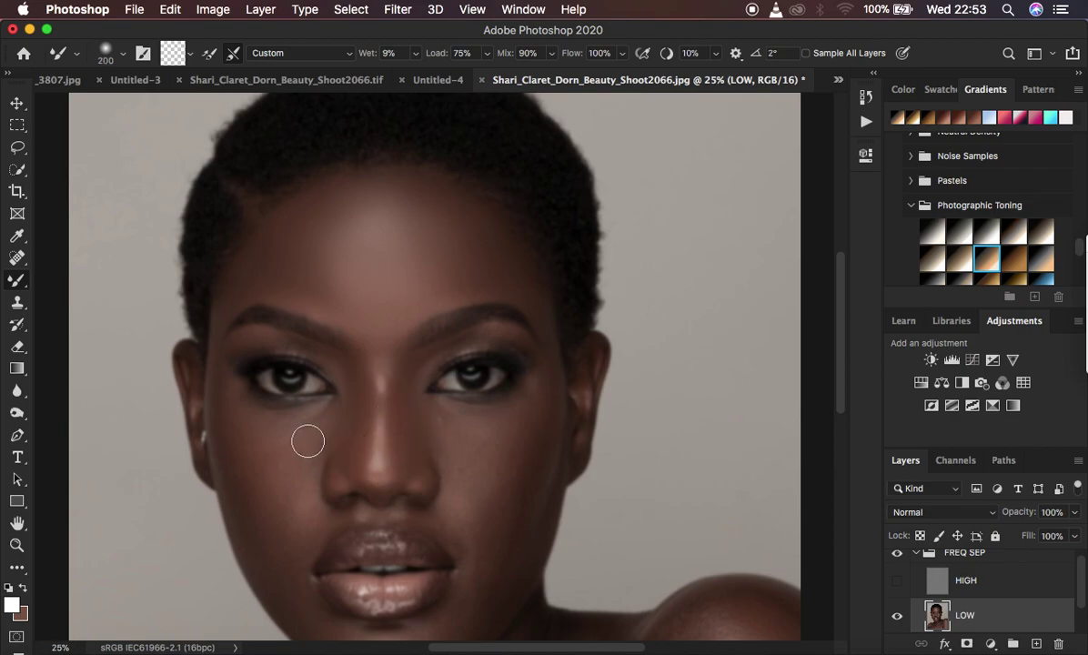
mouse_move(260, 437)
mouse_down()
mouse_move(302, 427)
mouse_move(263, 455)
mouse_up()
mouse_move(273, 465)
mouse_down()
mouse_move(282, 469)
mouse_move(243, 418)
mouse_move(264, 463)
mouse_move(282, 452)
mouse_move(284, 471)
mouse_up()
mouse_move(227, 402)
mouse_down()
mouse_move(214, 381)
mouse_move(240, 489)
mouse_move(224, 409)
mouse_move(236, 435)
mouse_move(279, 423)
mouse_up()
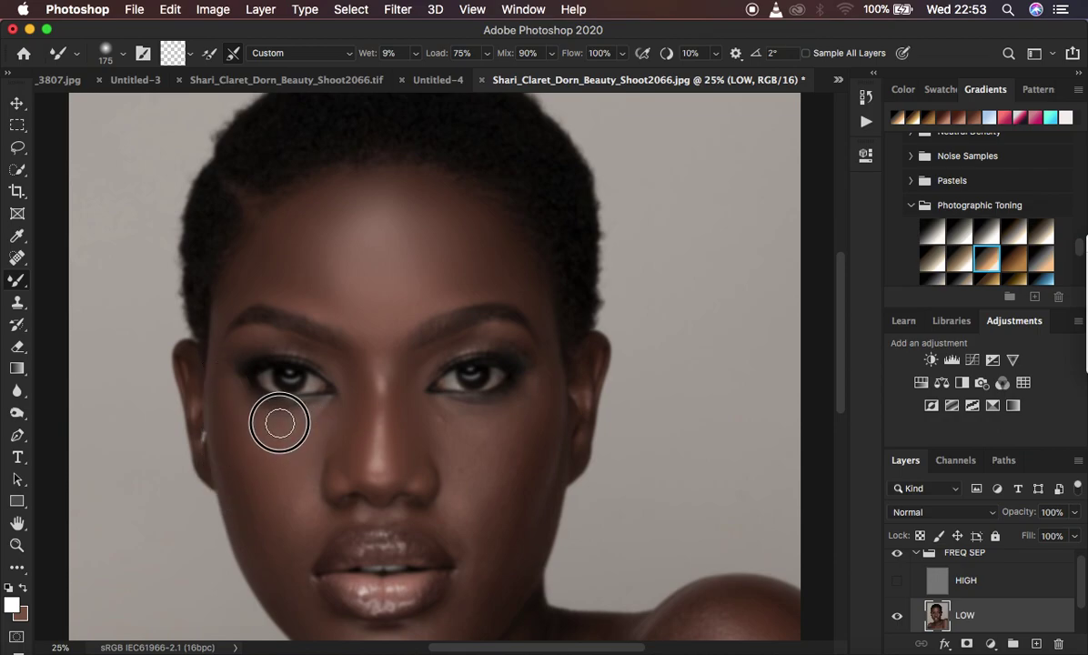
Blend the image-right cheek up to the temple and soften the nose bridge on LOW with the 175 px Mixer Brush.
mouse_move(504, 423)
mouse_down()
mouse_move(493, 445)
mouse_move(444, 430)
mouse_move(464, 418)
mouse_up()
drag(542, 400, 508, 525)
mouse_move(496, 432)
mouse_down()
mouse_move(527, 466)
mouse_move(490, 548)
mouse_move(486, 485)
mouse_move(469, 498)
mouse_move(440, 430)
mouse_move(462, 437)
mouse_move(526, 411)
mouse_move(537, 377)
mouse_up()
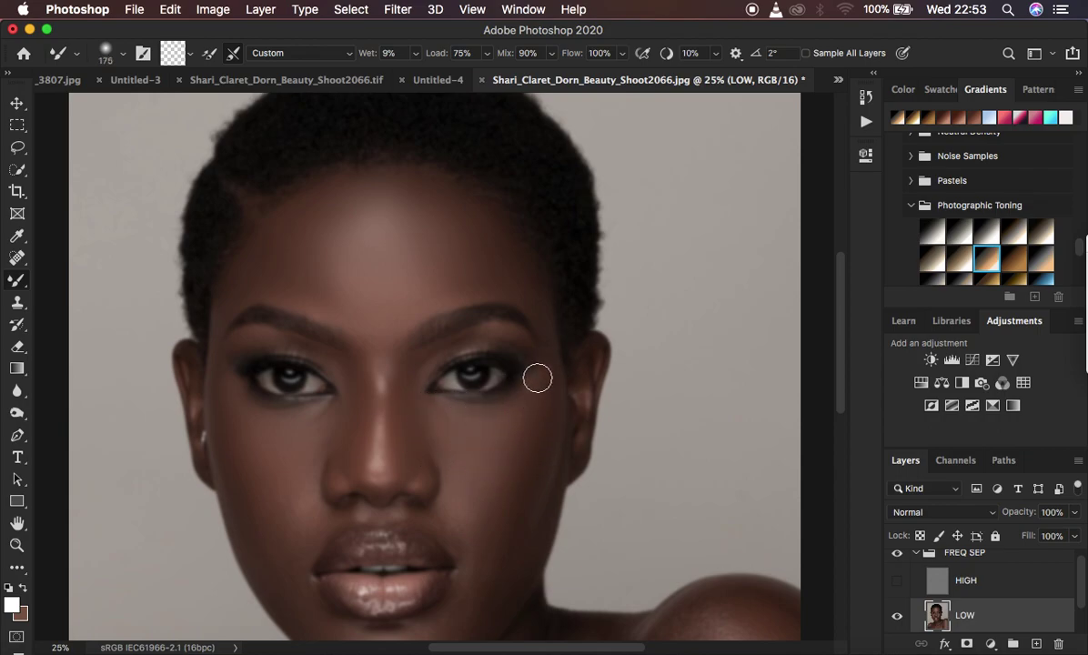
drag(384, 431, 378, 446)
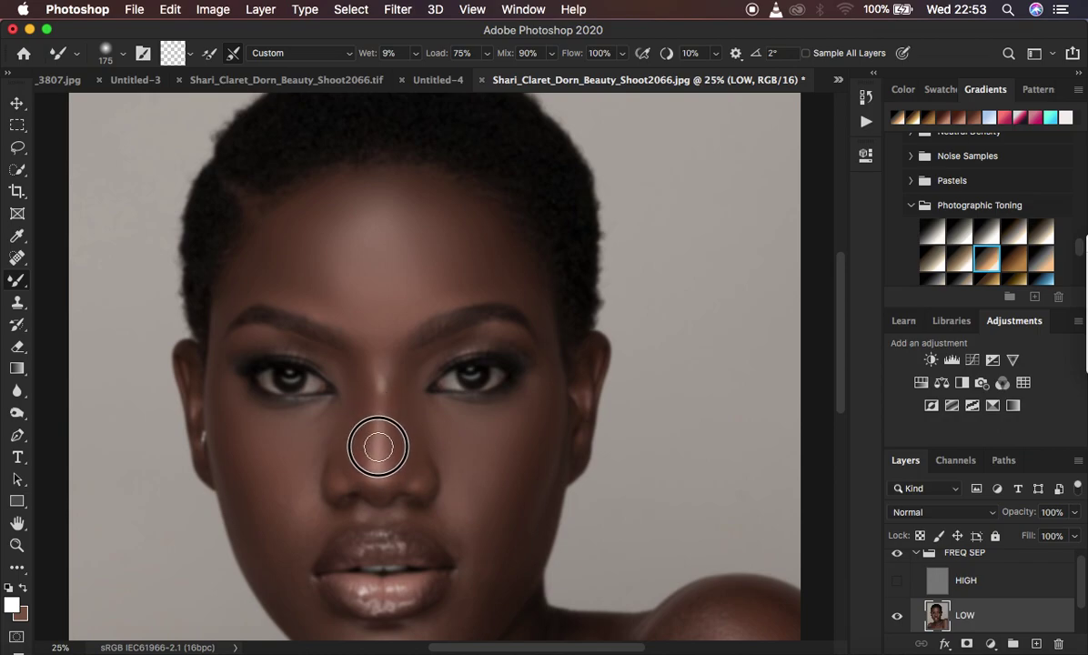
mouse_move(380, 365)
mouse_down()
mouse_move(369, 335)
mouse_move(382, 369)
mouse_move(367, 325)
mouse_move(374, 345)
mouse_move(383, 340)
mouse_move(311, 302)
mouse_up()
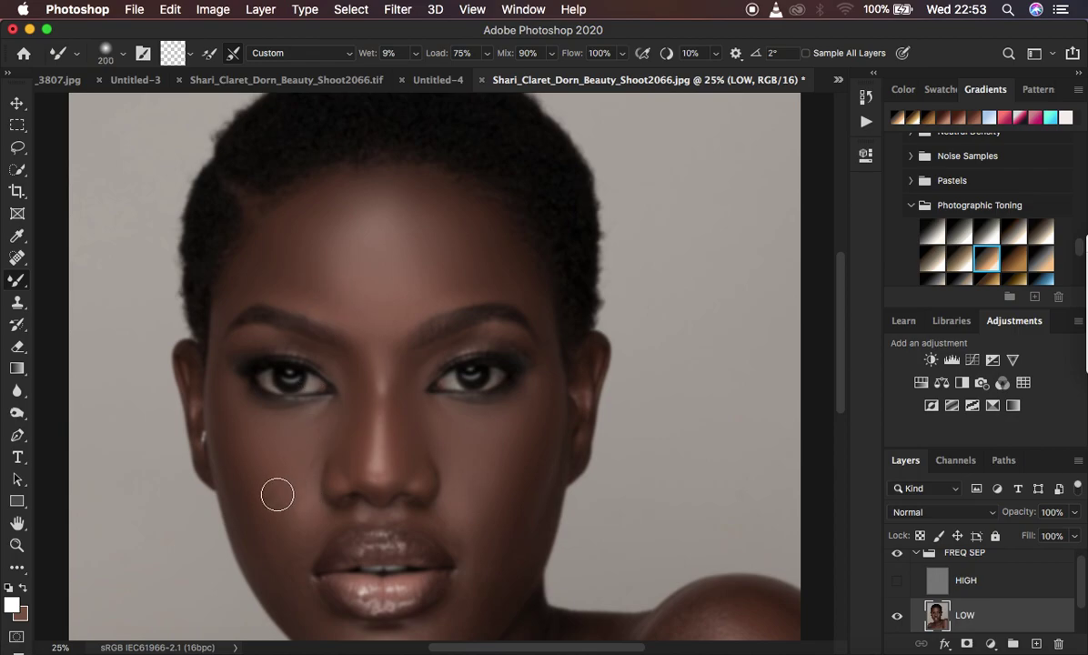
Smooth the lower image-left cheek and the skin around the mouth and upper lip on LOW with the Mixer Brush.
drag(836, 389, 846, 429)
drag(269, 397, 278, 432)
mouse_move(374, 518)
mouse_down()
mouse_move(436, 509)
mouse_move(474, 450)
mouse_move(480, 468)
mouse_move(469, 467)
mouse_move(494, 466)
mouse_move(458, 486)
mouse_move(451, 510)
mouse_move(382, 520)
mouse_move(331, 505)
mouse_move(293, 461)
mouse_up()
mouse_move(291, 400)
mouse_down()
mouse_move(320, 379)
mouse_move(276, 381)
mouse_move(282, 375)
mouse_move(273, 402)
mouse_up()
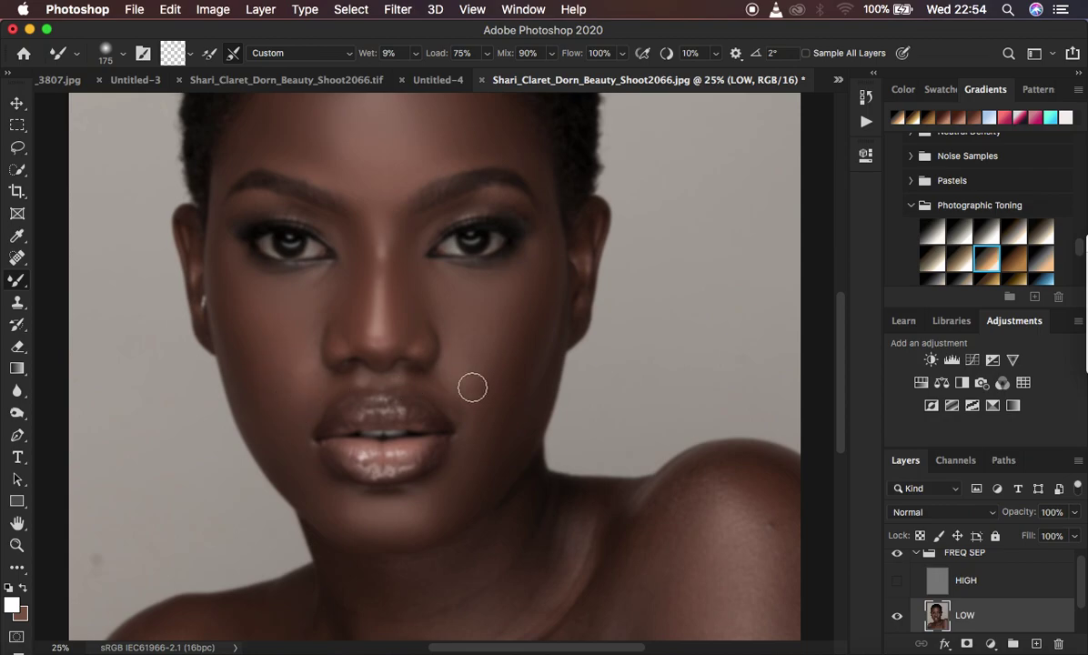
drag(468, 403, 443, 390)
mouse_move(353, 378)
mouse_down()
mouse_move(319, 403)
mouse_move(304, 406)
mouse_move(301, 389)
mouse_up()
drag(303, 348, 310, 342)
Blend the sides of the nose and the skin between the eyebrows and eyelids on LOW with the 175 px Mixer Brush.
drag(334, 292, 322, 305)
mouse_move(477, 205)
mouse_down()
mouse_move(524, 205)
mouse_move(537, 218)
mouse_move(491, 195)
mouse_move(402, 242)
mouse_move(487, 197)
mouse_up()
mouse_move(284, 206)
mouse_down()
mouse_move(334, 228)
mouse_move(345, 289)
mouse_up()
drag(402, 254, 397, 305)
Smooth the image-right side of the face, the jawline and the outer image-left cheek on LOW with the Mixer Brush.
drag(542, 258, 544, 272)
mouse_move(527, 328)
mouse_down()
mouse_move(516, 406)
mouse_move(466, 485)
mouse_move(437, 510)
mouse_move(355, 526)
mouse_move(364, 529)
mouse_move(309, 491)
mouse_up()
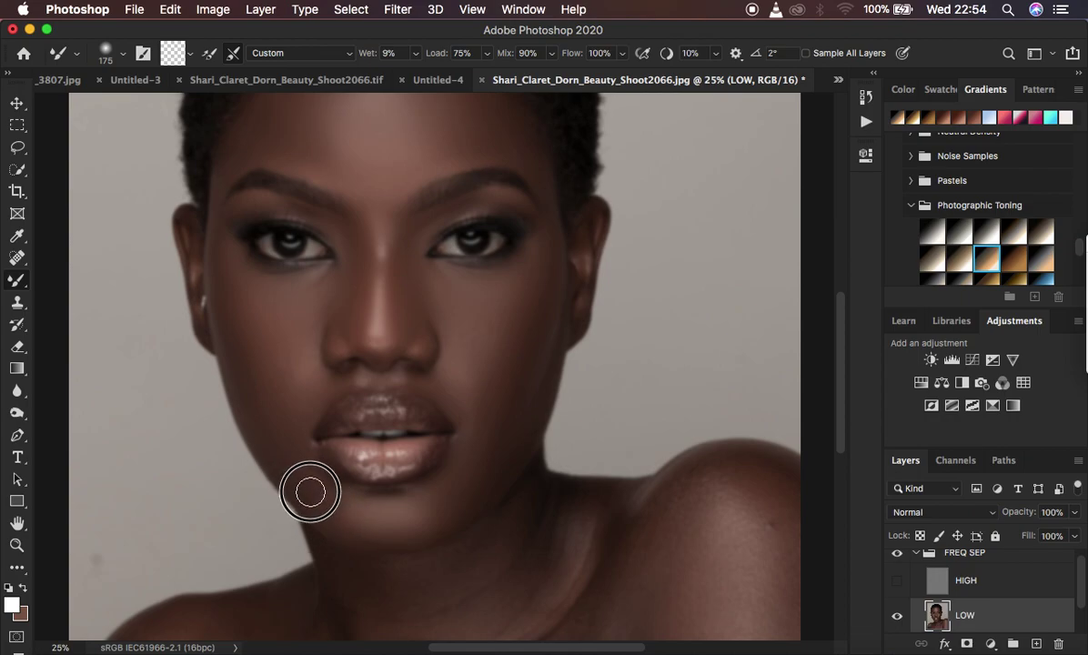
drag(286, 426, 281, 418)
drag(260, 353, 294, 393)
drag(251, 352, 264, 369)
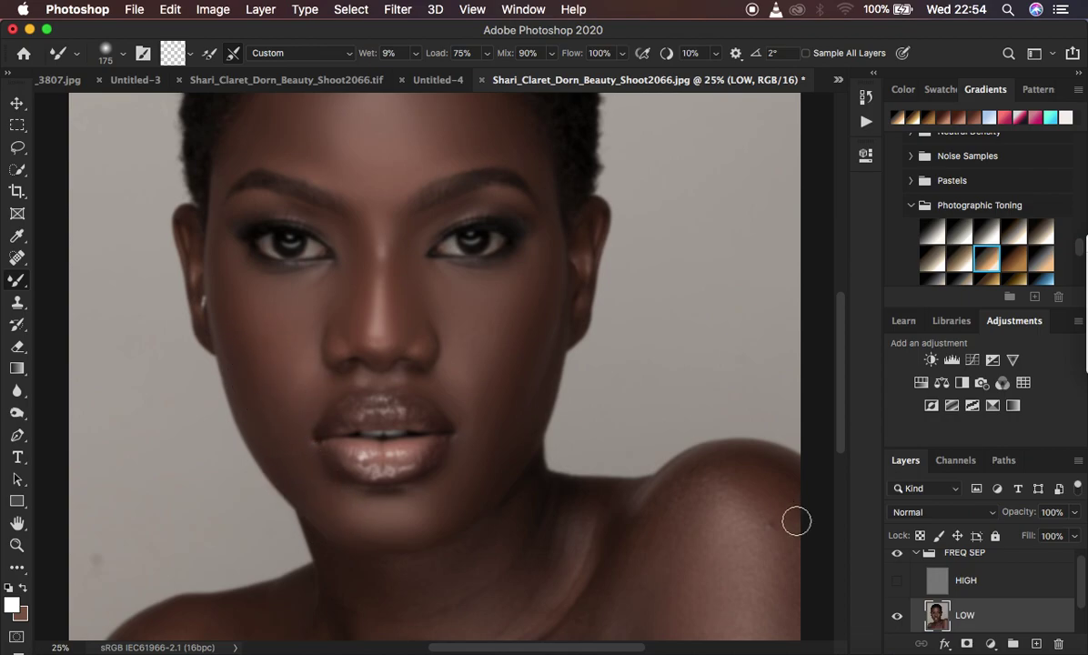
Show the HIGH layer again and review the smoothed skin on the whole portrait.
click(896, 580)
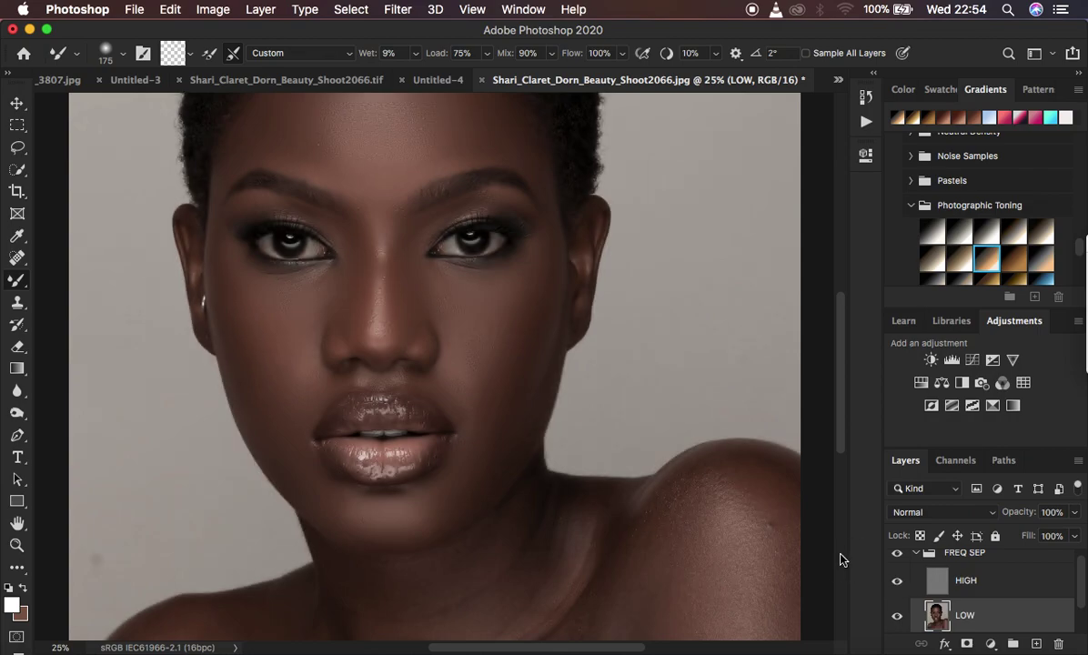
key(super+minus)
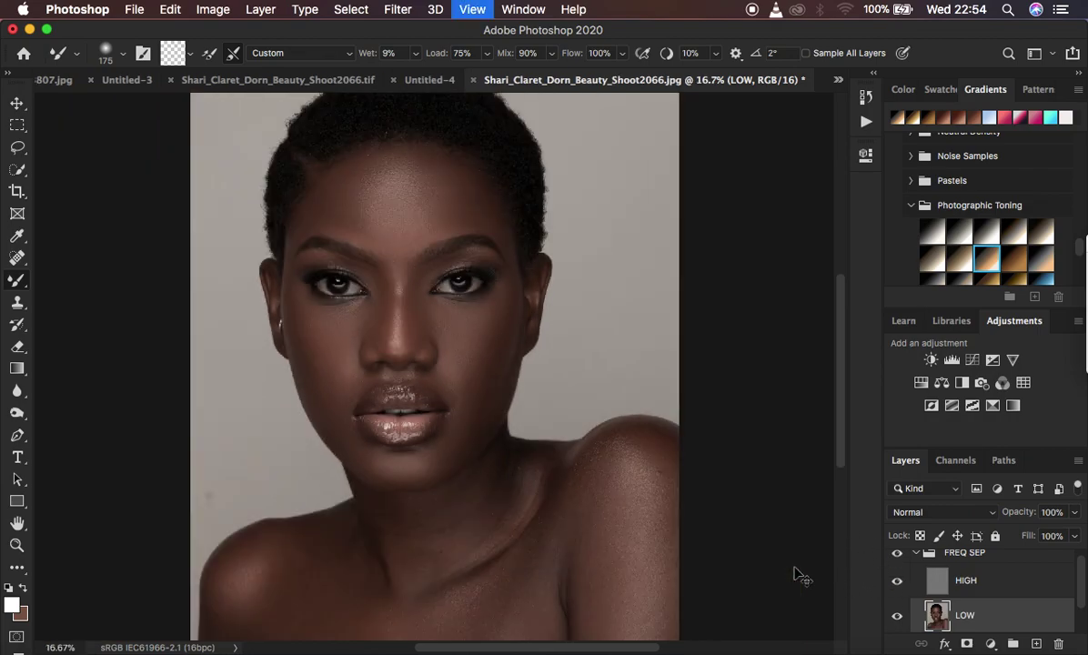
key(super+minus)
key(super+equal)
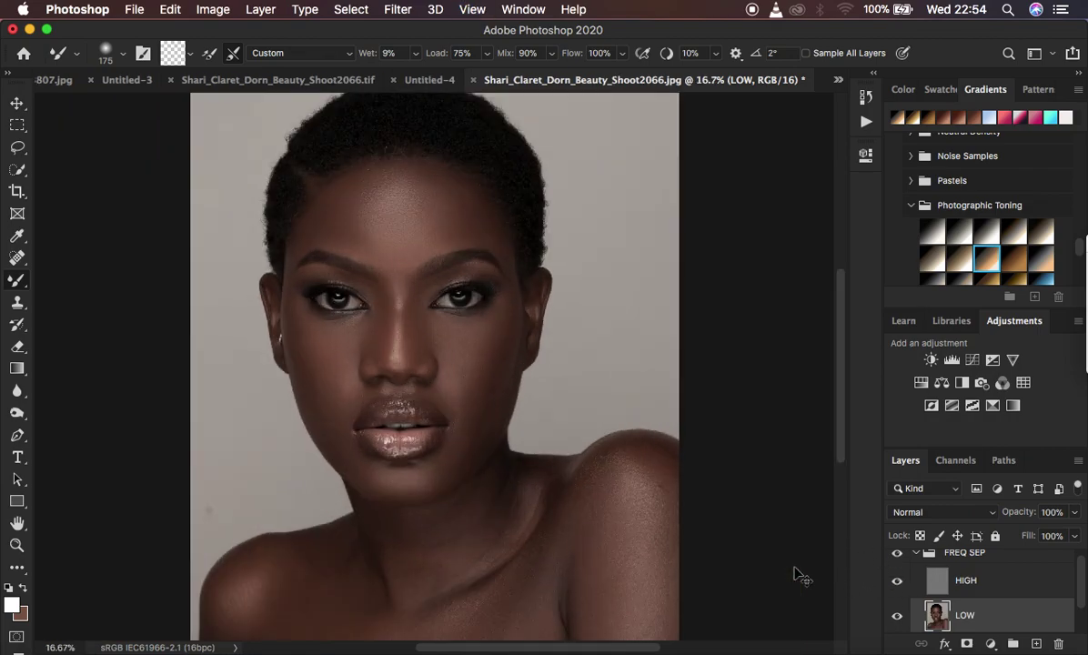
Compare the portrait with and without the FREQ SEP group's retouching.
click(898, 555)
click(898, 554)
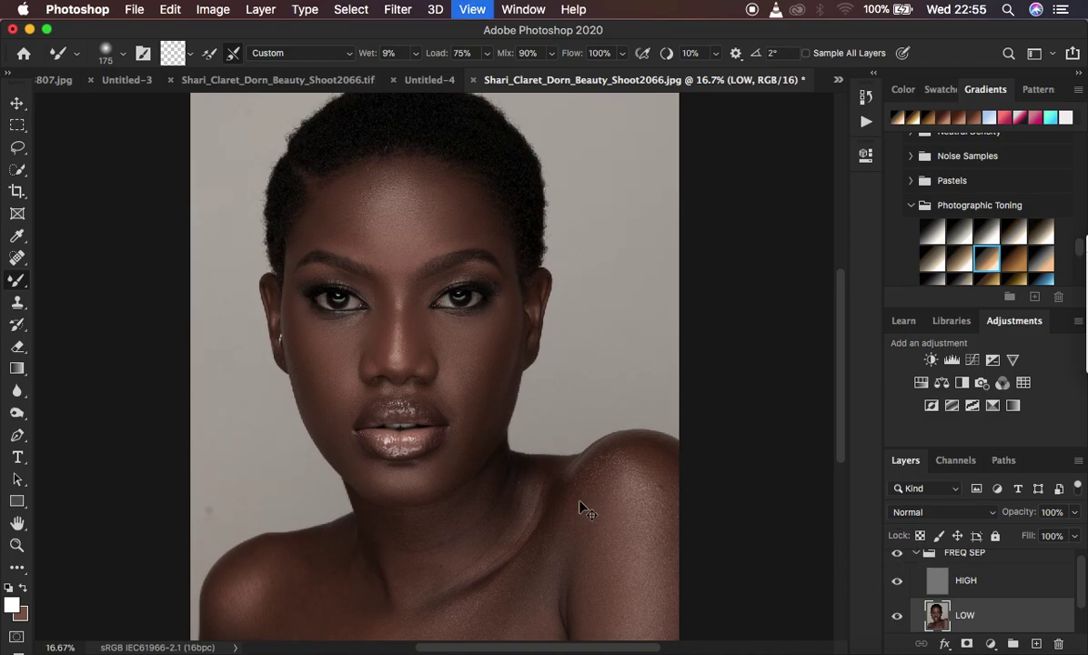
Hide the HIGH layer and smooth the image-right temple and both cheeks on LOW with the Mixer Brush.
key(super+equal)
key(super+equal)
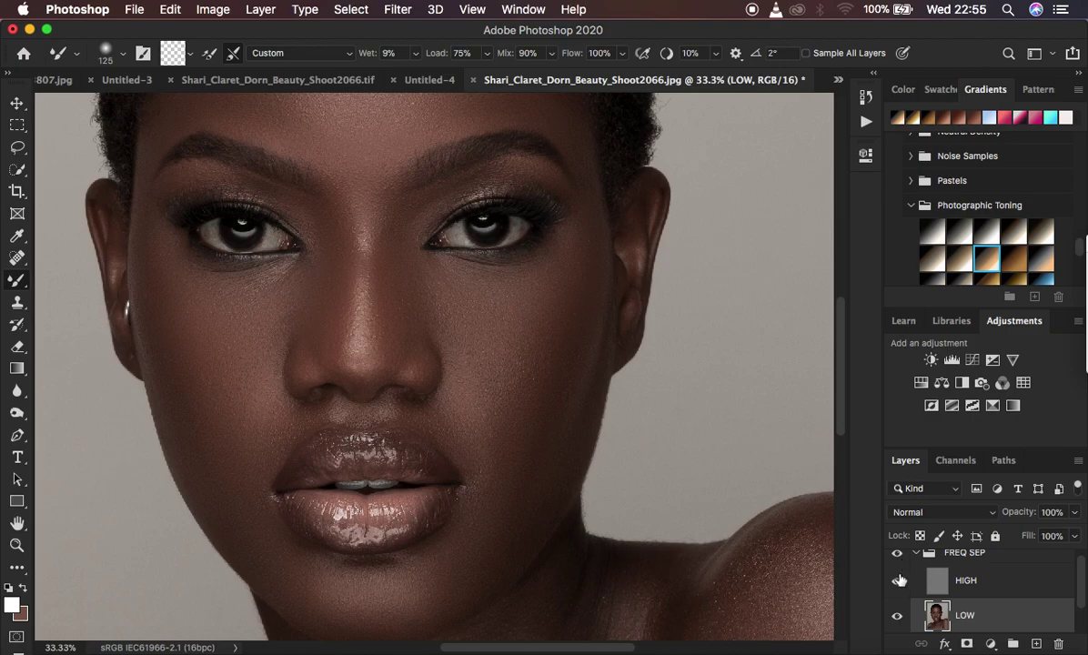
click(897, 581)
drag(569, 133, 594, 197)
mouse_move(573, 148)
mouse_down()
mouse_move(576, 134)
mouse_move(589, 179)
mouse_up()
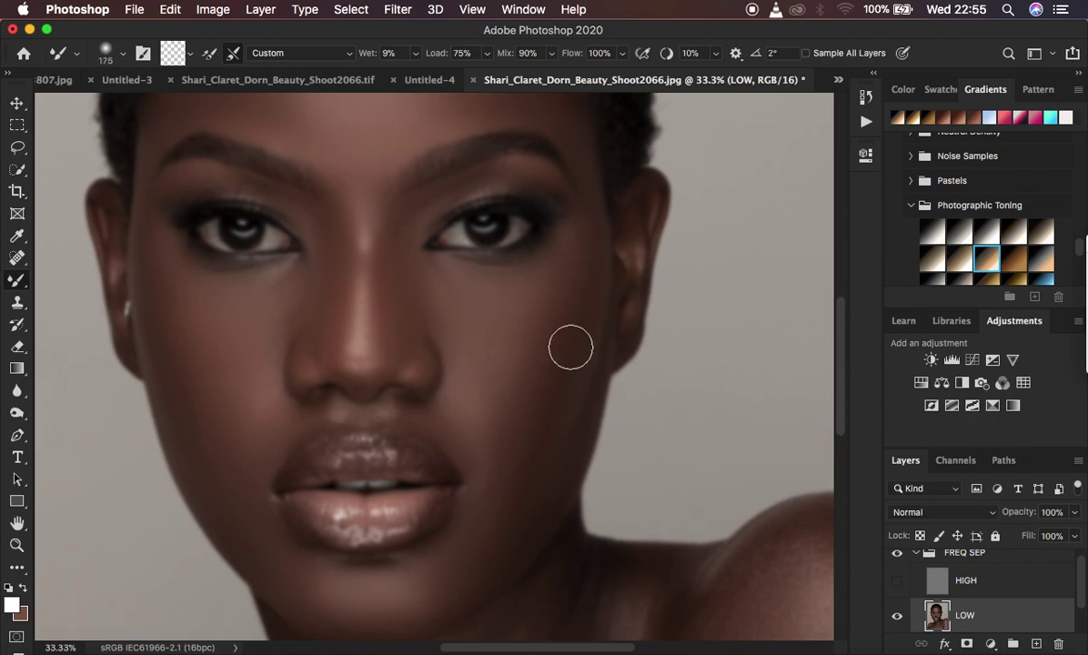
drag(570, 346, 473, 436)
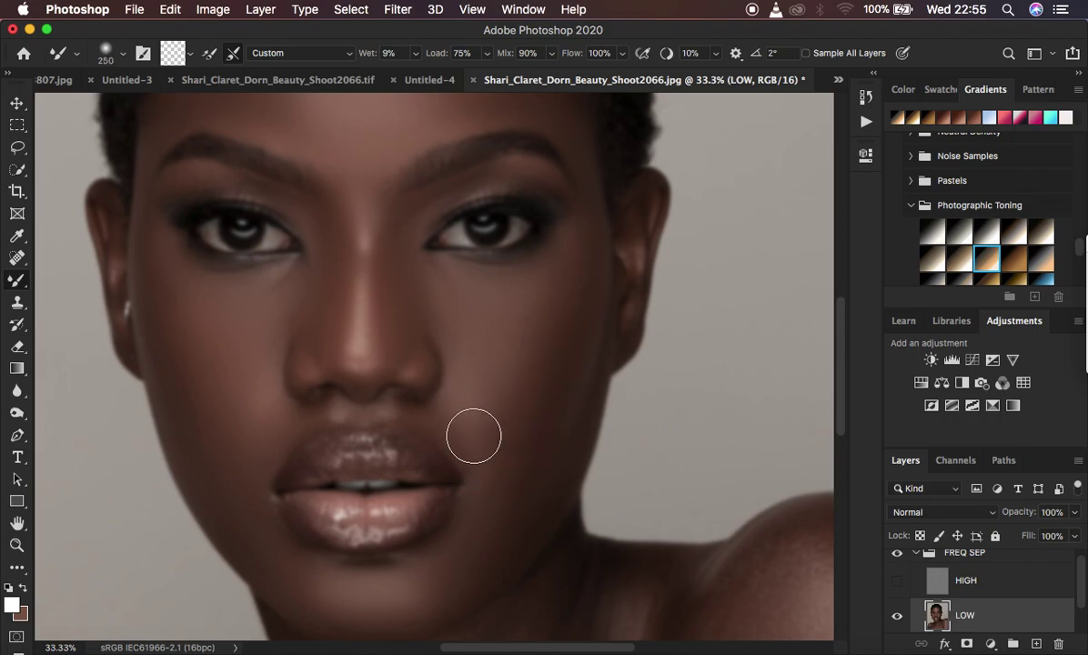
mouse_move(350, 415)
mouse_down()
mouse_move(221, 445)
mouse_move(210, 466)
mouse_up()
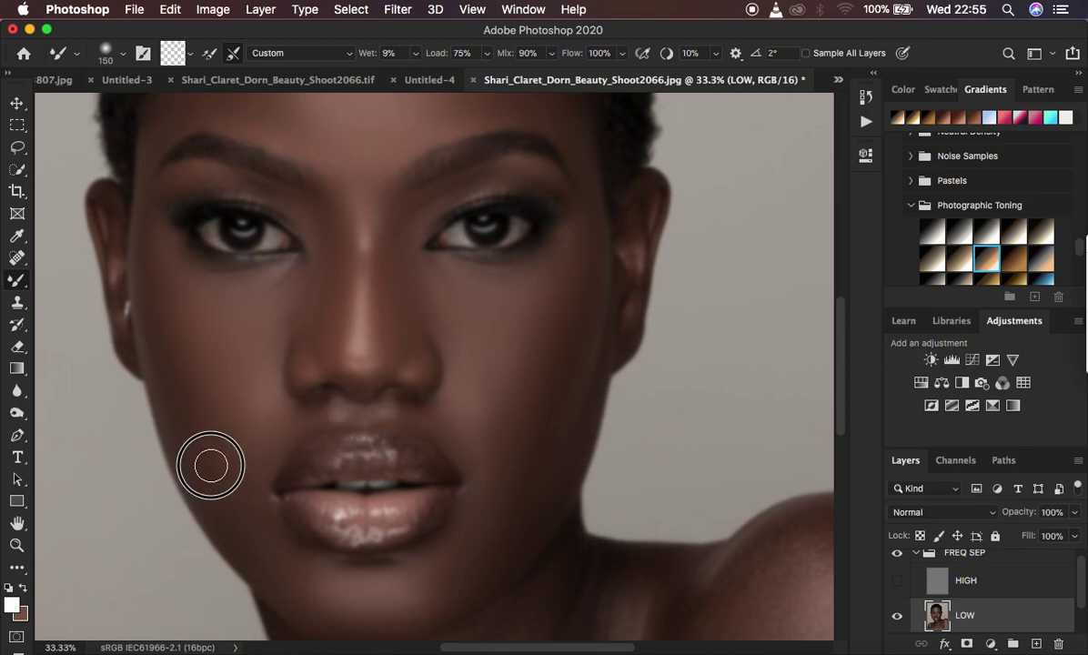
Smooth the chin, the jawline and the skin around the mouth corners on LOW with the Mixer Brush.
scroll(491, 504, down, 10)
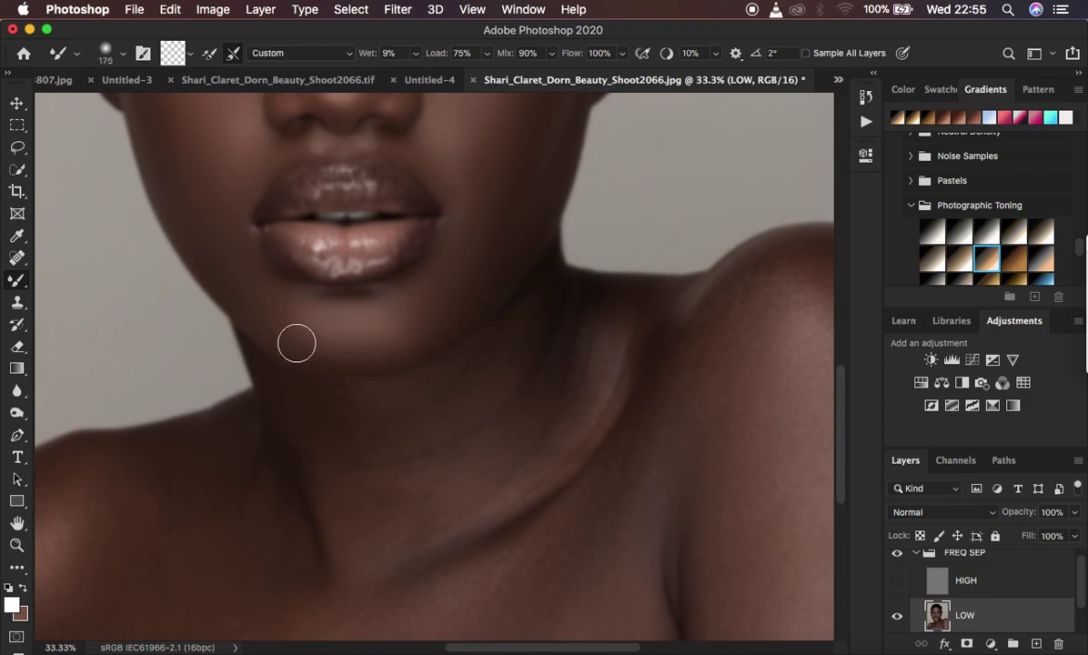
mouse_move(294, 342)
mouse_down()
mouse_move(371, 344)
mouse_move(419, 311)
mouse_move(424, 333)
mouse_move(405, 337)
mouse_move(405, 304)
mouse_move(369, 305)
mouse_move(457, 247)
mouse_move(454, 179)
mouse_move(435, 153)
mouse_move(455, 194)
mouse_move(484, 146)
mouse_move(445, 208)
mouse_up()
mouse_move(225, 226)
mouse_down()
mouse_move(215, 239)
mouse_move(279, 322)
mouse_move(351, 344)
mouse_up()
Smooth the image-right shoulder, the upper chest and the image-left shoulder on LOW with the Mixer Brush.
key(super+minus)
key(super+minus)
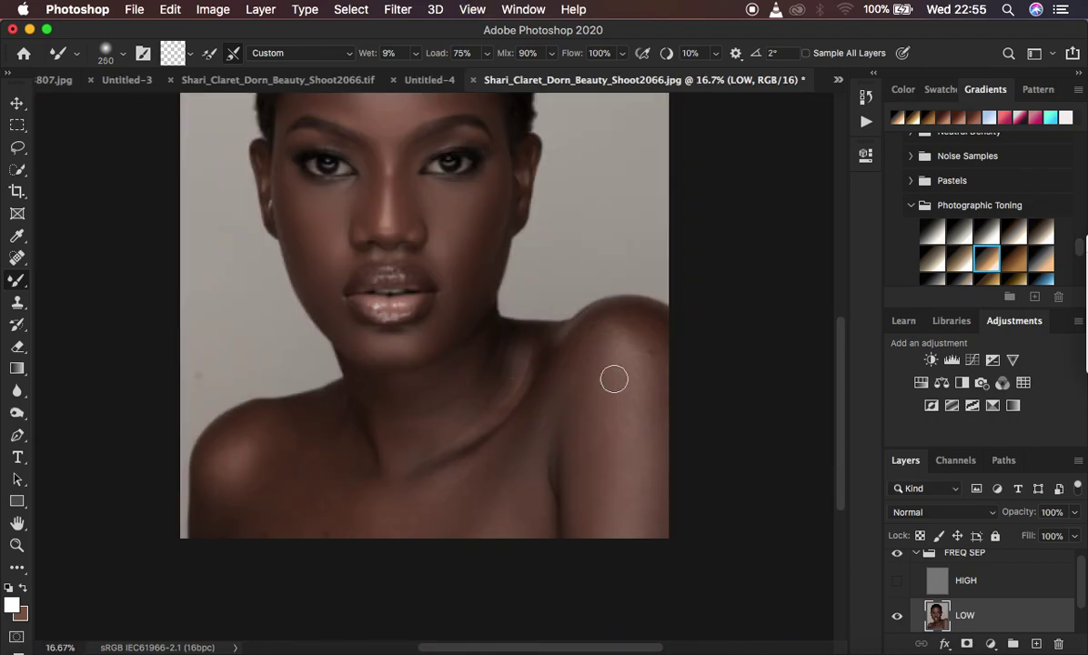
drag(618, 344, 642, 435)
mouse_move(628, 328)
mouse_down()
mouse_move(650, 347)
mouse_move(624, 316)
mouse_move(587, 332)
mouse_move(620, 309)
mouse_move(659, 353)
mouse_up()
mouse_move(526, 447)
mouse_down()
mouse_move(461, 505)
mouse_move(497, 456)
mouse_move(468, 495)
mouse_move(510, 483)
mouse_move(565, 381)
mouse_move(585, 497)
mouse_move(520, 478)
mouse_move(493, 522)
mouse_move(461, 508)
mouse_move(381, 512)
mouse_move(347, 500)
mouse_move(352, 469)
mouse_move(311, 486)
mouse_move(319, 541)
mouse_move(305, 459)
mouse_move(258, 522)
mouse_move(269, 503)
mouse_move(279, 524)
mouse_move(344, 526)
mouse_move(246, 541)
mouse_move(275, 503)
mouse_move(254, 499)
mouse_up()
mouse_move(317, 458)
mouse_down()
mouse_move(226, 520)
mouse_move(281, 434)
mouse_up()
Blend the neck and collarbone area on LOW with a smaller Mixer Brush.
key(bracketleft)
key(bracketleft)
mouse_move(387, 396)
mouse_down()
mouse_move(391, 435)
mouse_move(408, 439)
mouse_move(386, 438)
mouse_move(368, 391)
mouse_up()
mouse_move(414, 438)
mouse_down()
mouse_move(432, 413)
mouse_move(479, 402)
mouse_move(483, 379)
mouse_move(458, 404)
mouse_move(422, 408)
mouse_up()
mouse_move(397, 393)
mouse_down()
mouse_move(410, 400)
mouse_move(384, 393)
mouse_move(407, 398)
mouse_move(403, 381)
mouse_move(440, 376)
mouse_move(371, 398)
mouse_move(432, 412)
mouse_move(438, 437)
mouse_move(483, 412)
mouse_move(508, 376)
mouse_move(493, 352)
mouse_move(515, 352)
mouse_move(514, 386)
mouse_move(435, 435)
mouse_move(392, 443)
mouse_up()
mouse_move(300, 436)
mouse_down()
mouse_move(279, 470)
mouse_move(286, 442)
mouse_move(270, 427)
mouse_move(217, 528)
mouse_move(311, 437)
mouse_move(355, 429)
mouse_up()
drag(395, 449, 425, 454)
drag(491, 417, 446, 448)
Even out the shoulders, neck and chest on LOW with the 300 px Mixer Brush.
mouse_move(523, 332)
mouse_down()
mouse_move(568, 352)
mouse_move(650, 348)
mouse_up()
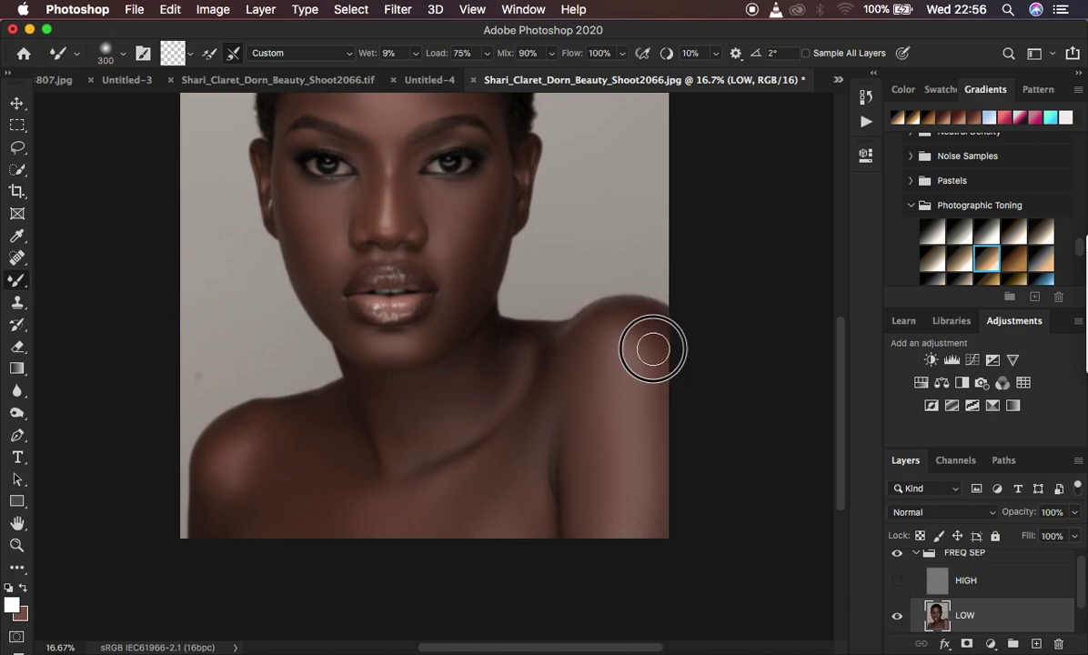
mouse_move(501, 359)
mouse_down()
mouse_move(468, 370)
mouse_move(462, 390)
mouse_move(496, 345)
mouse_move(450, 375)
mouse_up()
drag(359, 380, 381, 400)
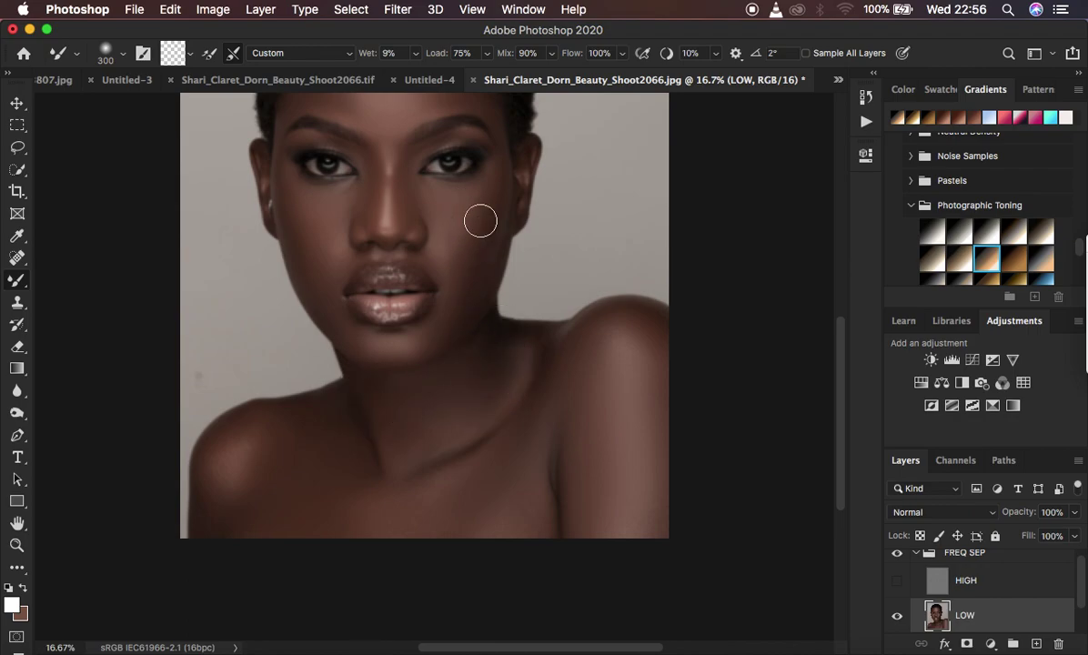
drag(598, 340, 583, 365)
mouse_move(541, 469)
mouse_down()
mouse_move(539, 518)
mouse_move(511, 494)
mouse_move(532, 500)
mouse_move(540, 489)
mouse_move(542, 551)
mouse_move(506, 530)
mouse_move(464, 530)
mouse_move(475, 470)
mouse_move(444, 472)
mouse_move(461, 412)
mouse_up()
mouse_move(309, 391)
mouse_down()
mouse_move(348, 406)
mouse_move(328, 400)
mouse_move(223, 450)
mouse_move(216, 466)
mouse_move(257, 500)
mouse_move(241, 532)
mouse_move(228, 509)
mouse_up()
Show the HIGH layer again and compare the whole portrait with and without the FREQ SEP group.
key(super+minus)
key(super+minus)
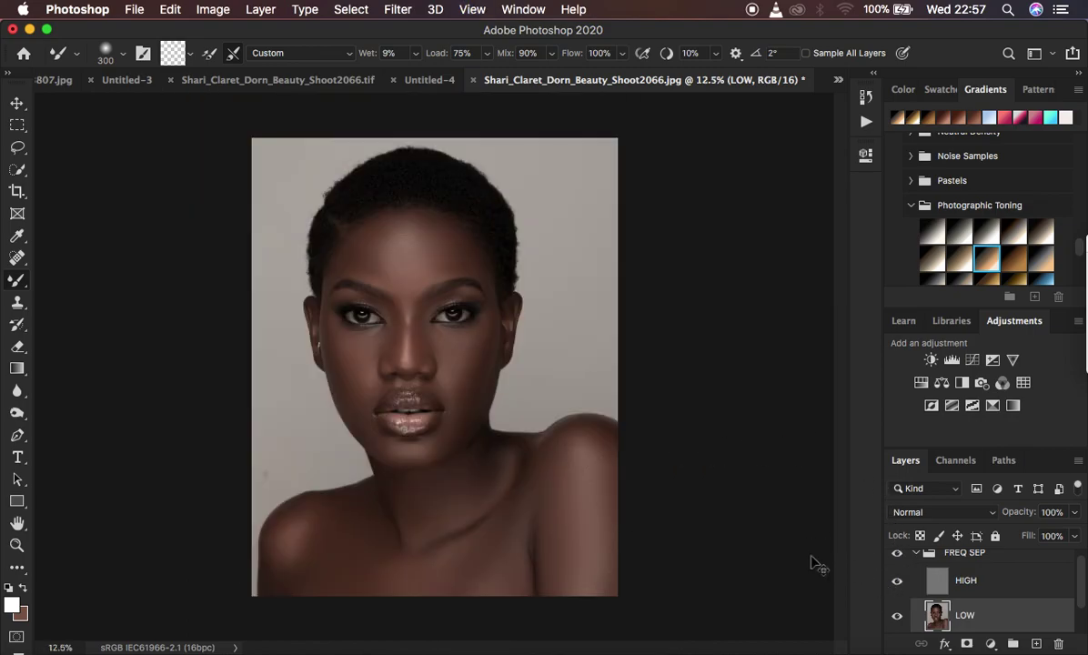
key(super+plus)
click(899, 554)
click(899, 555)
click(899, 555)
click(899, 555)
Touch up the image-left cheek and the nose on LOW with the Mixer Brush, reducing its size to 125 px.
key(super+plus)
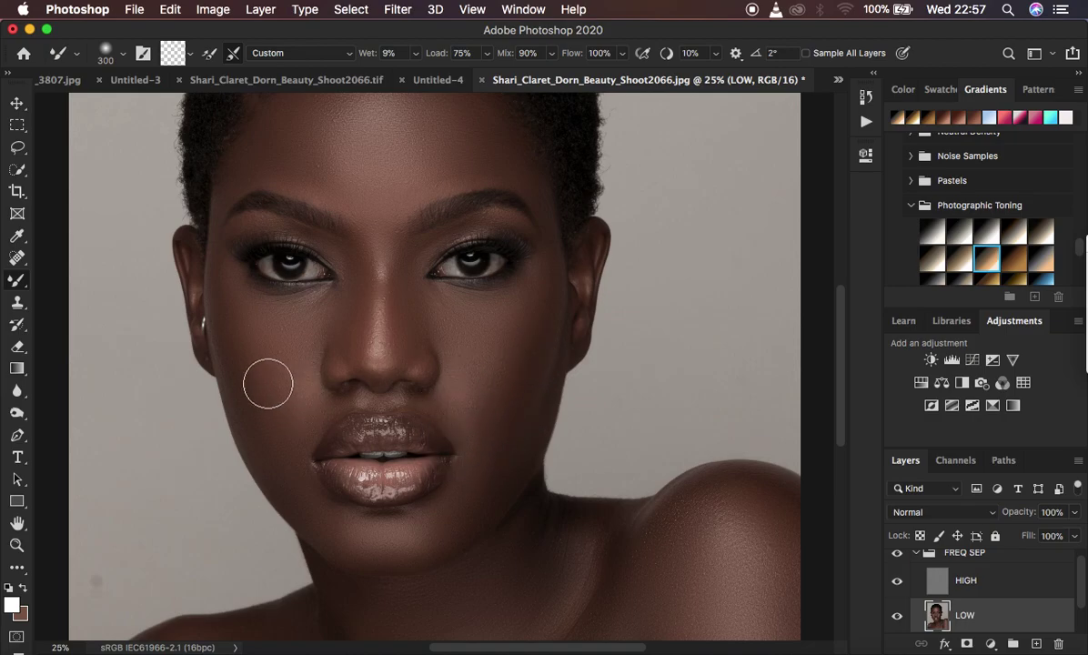
click(269, 429)
key(bracketleft)
key(bracketleft)
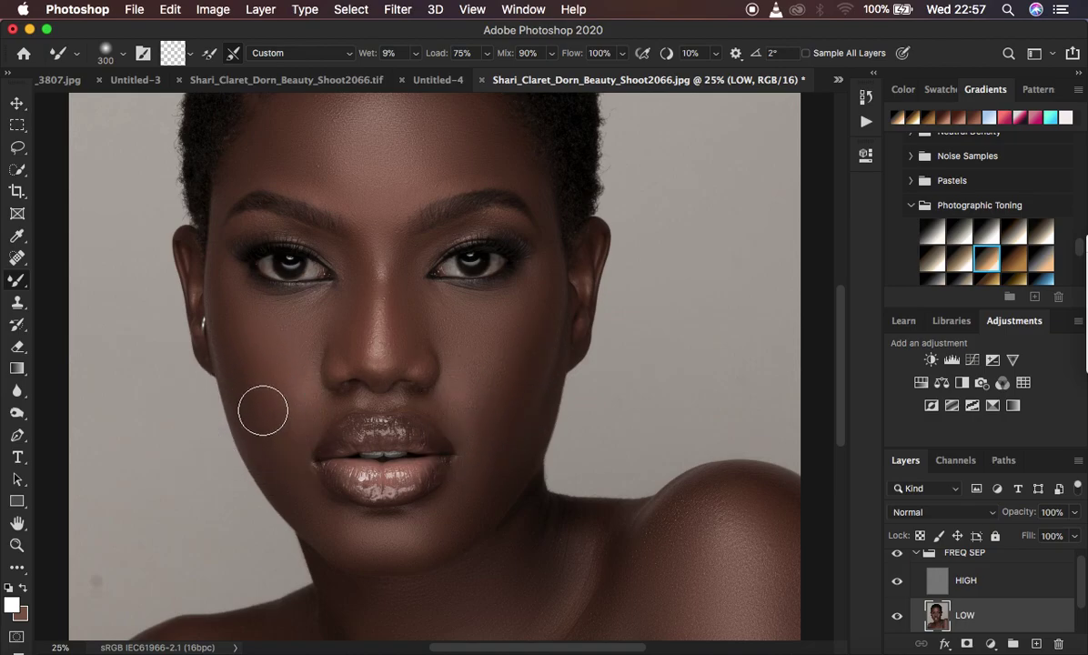
click(260, 416)
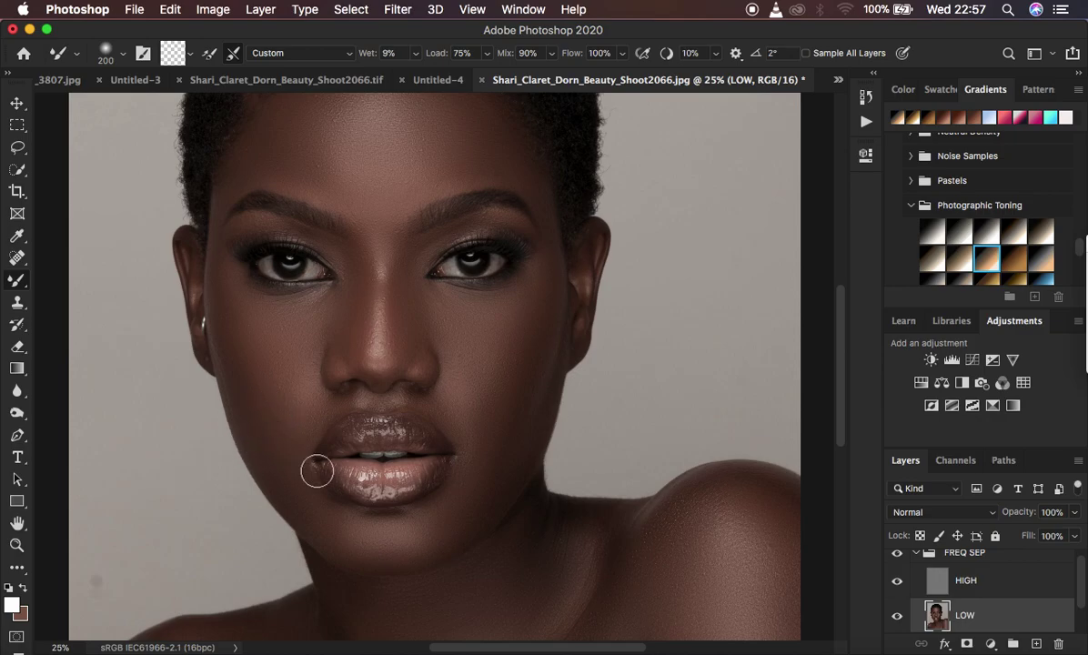
key(bracketleft)
key(bracketleft)
key(bracketleft)
click(377, 261)
click(377, 343)
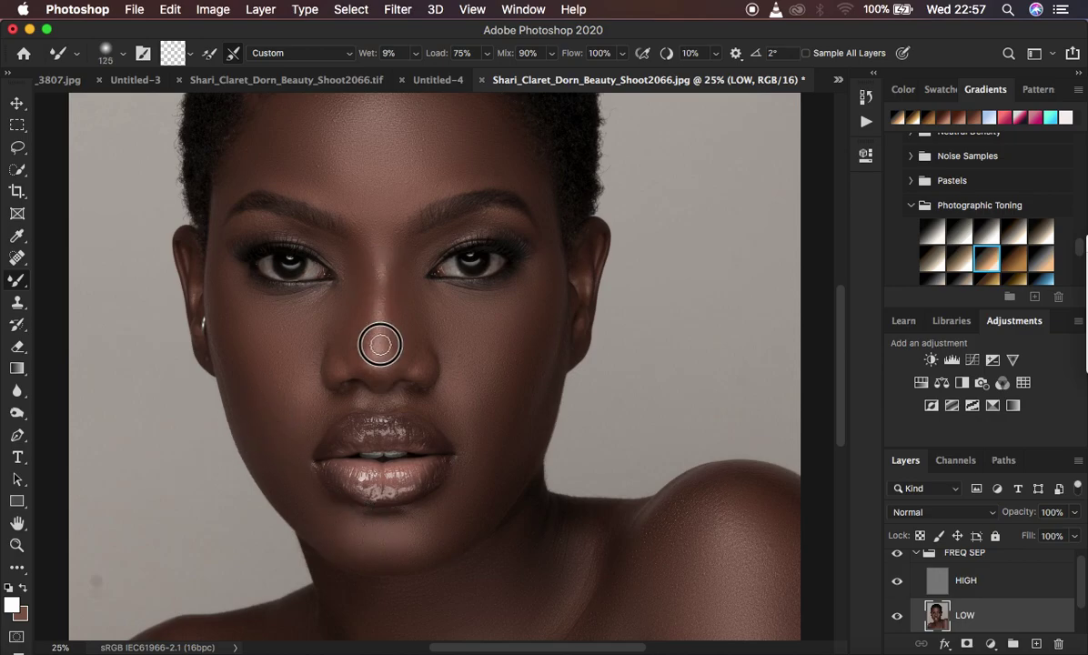
click(396, 308)
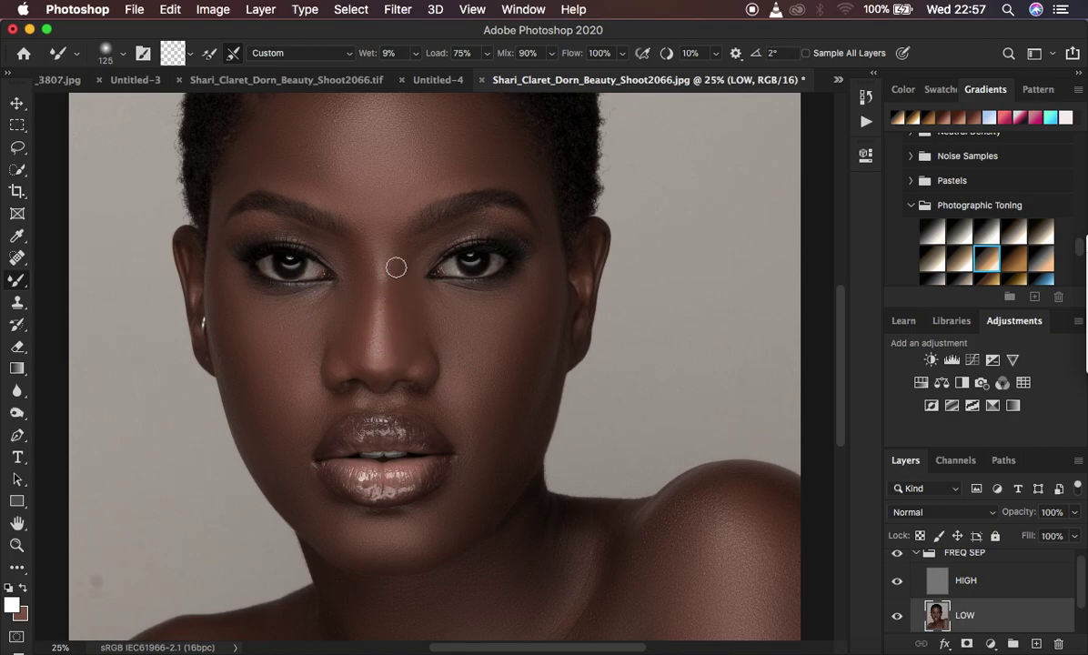
Dab the skin around the eyebrows, temples, outer image-left cheek, mouth corner and chin on LOW with the 125 px Mixer Brush.
click(377, 241)
click(416, 185)
click(444, 185)
click(461, 178)
click(529, 180)
click(545, 211)
click(507, 243)
click(235, 291)
click(218, 252)
click(225, 381)
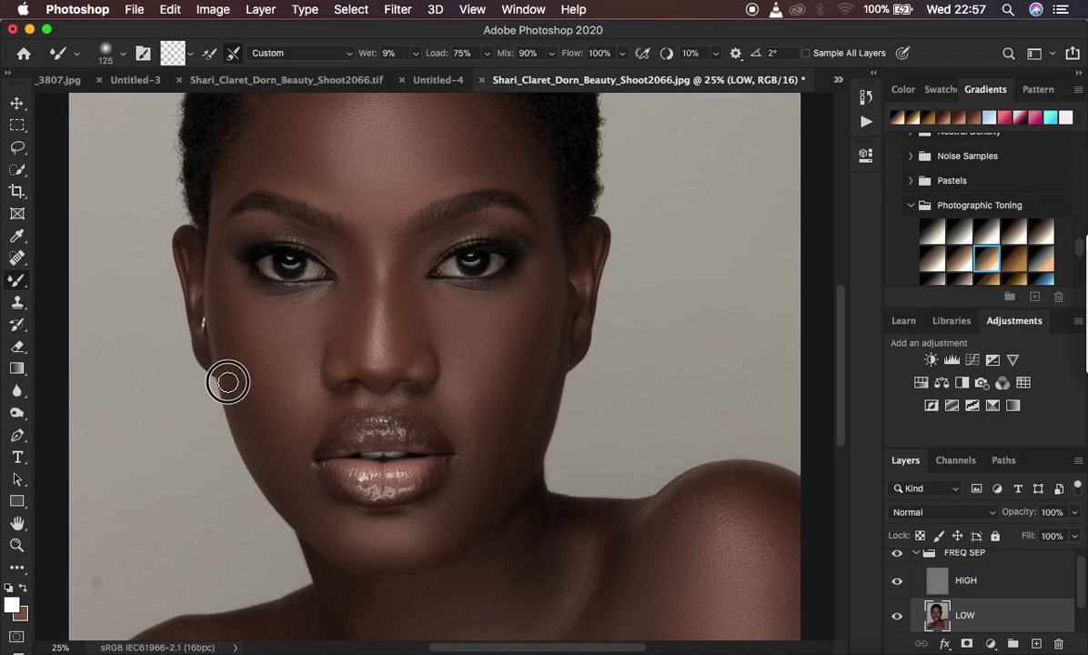
click(466, 442)
click(427, 546)
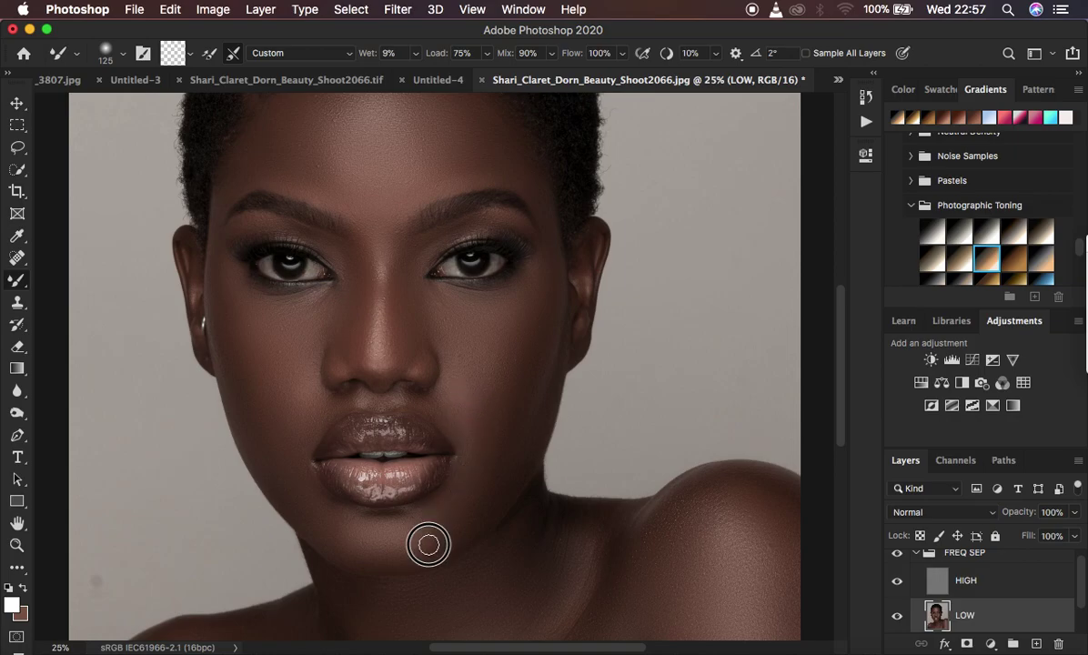
click(528, 171)
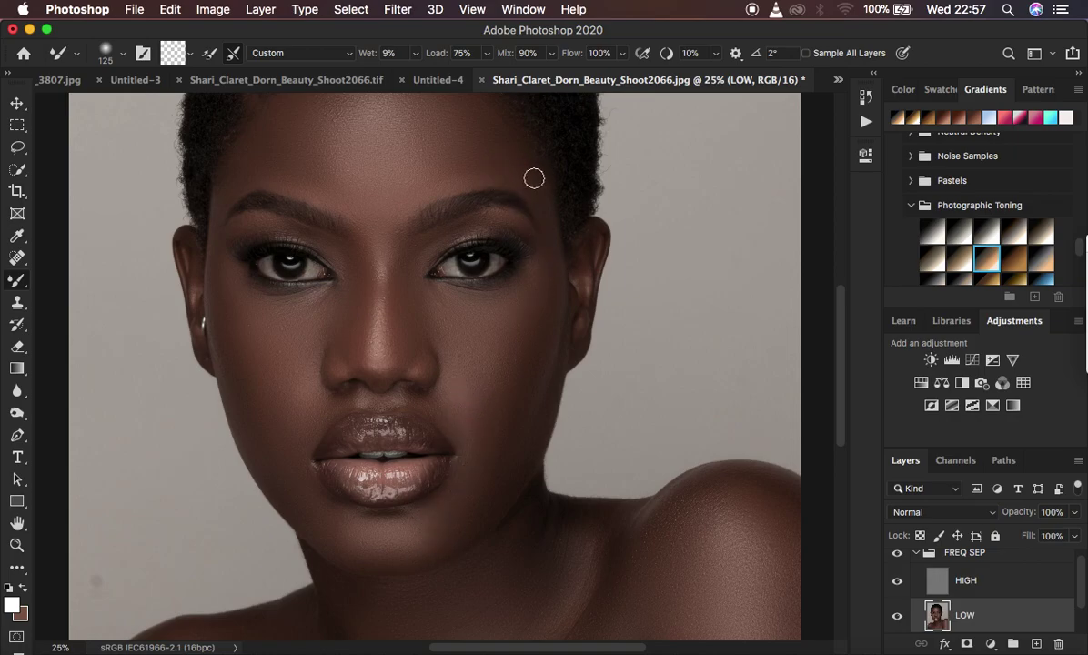
Review the whole portrait and smooth the lower image-right cheek on LOW with the Mixer Brush.
key(super+minus)
key(super+minus)
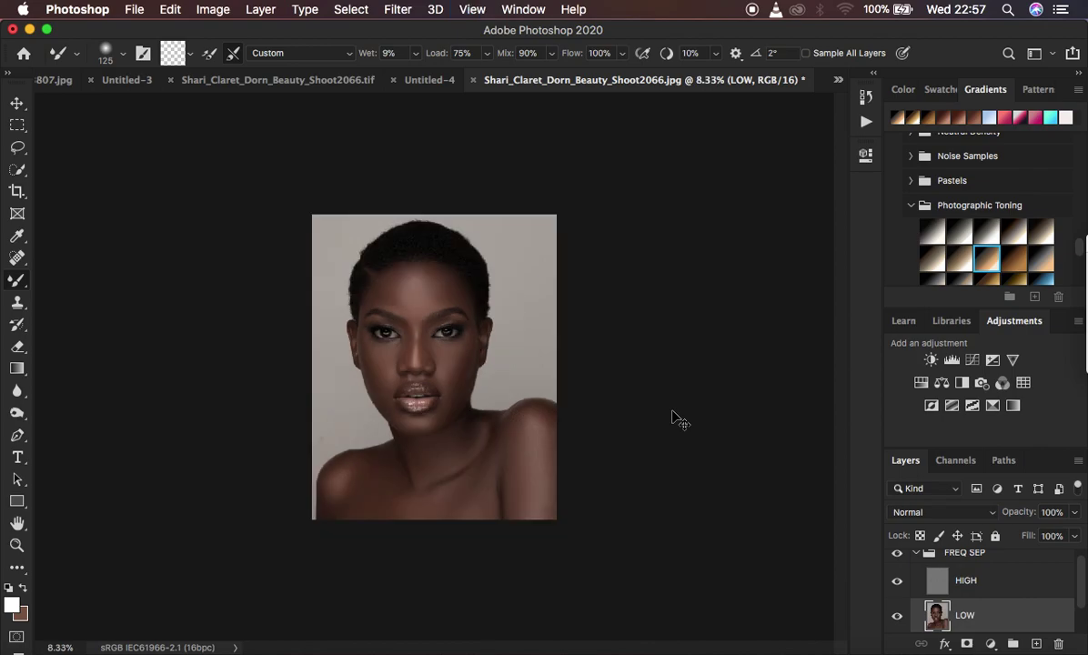
key(super+plus)
key(super+plus)
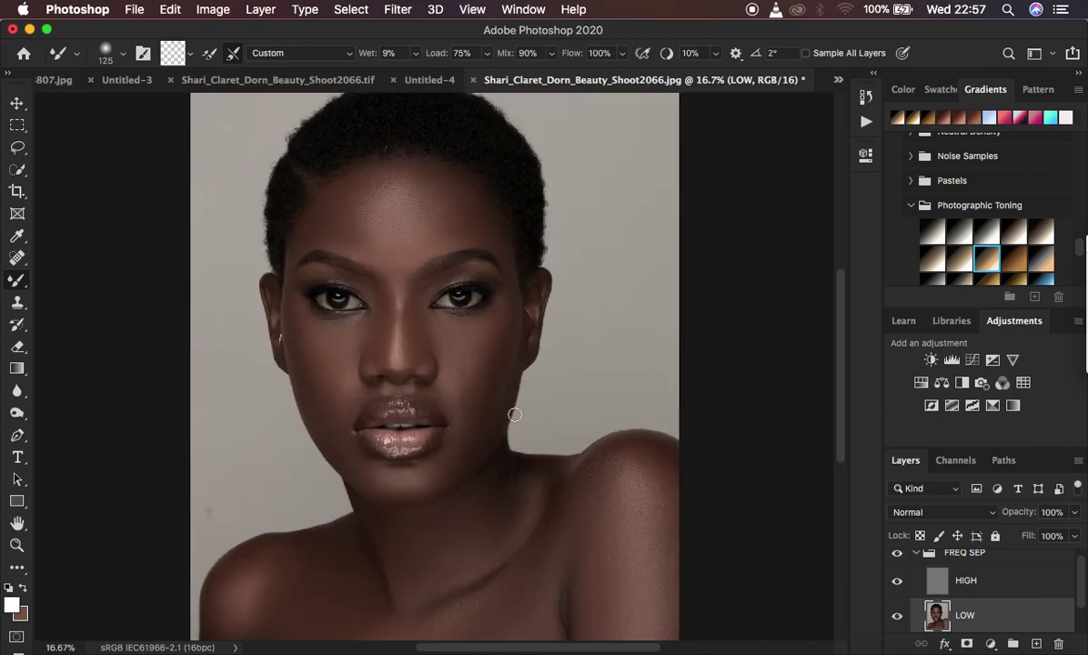
drag(474, 387, 461, 410)
Lasso the centre of the forehead with a 0 px feather and preview the selection edge in Quick Mask.
click(16, 169)
click(17, 146)
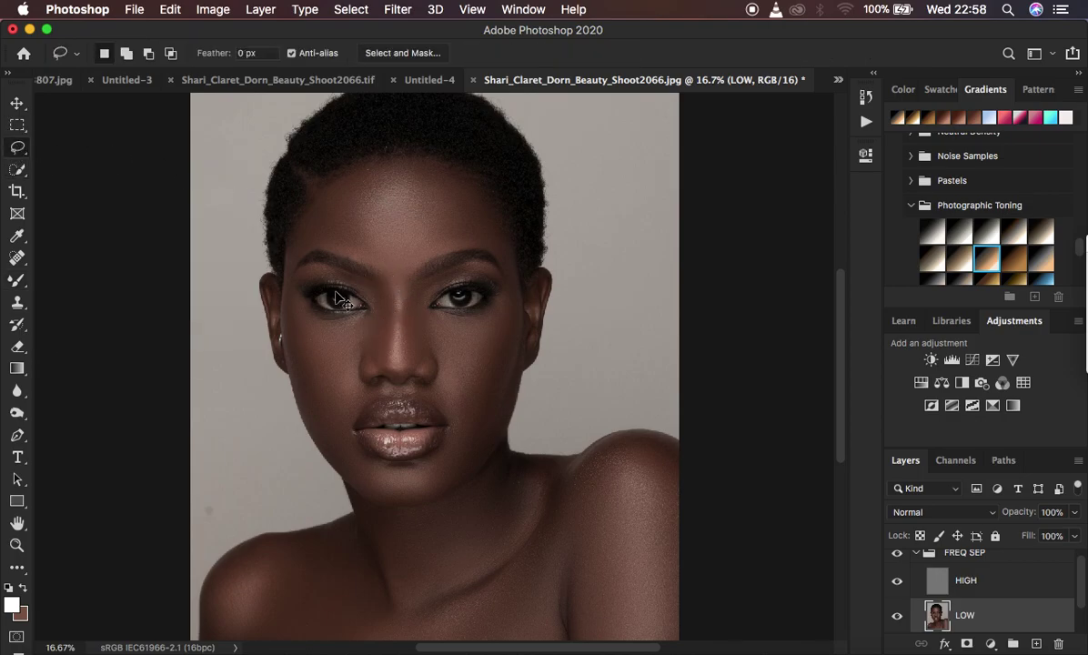
key(super+equal)
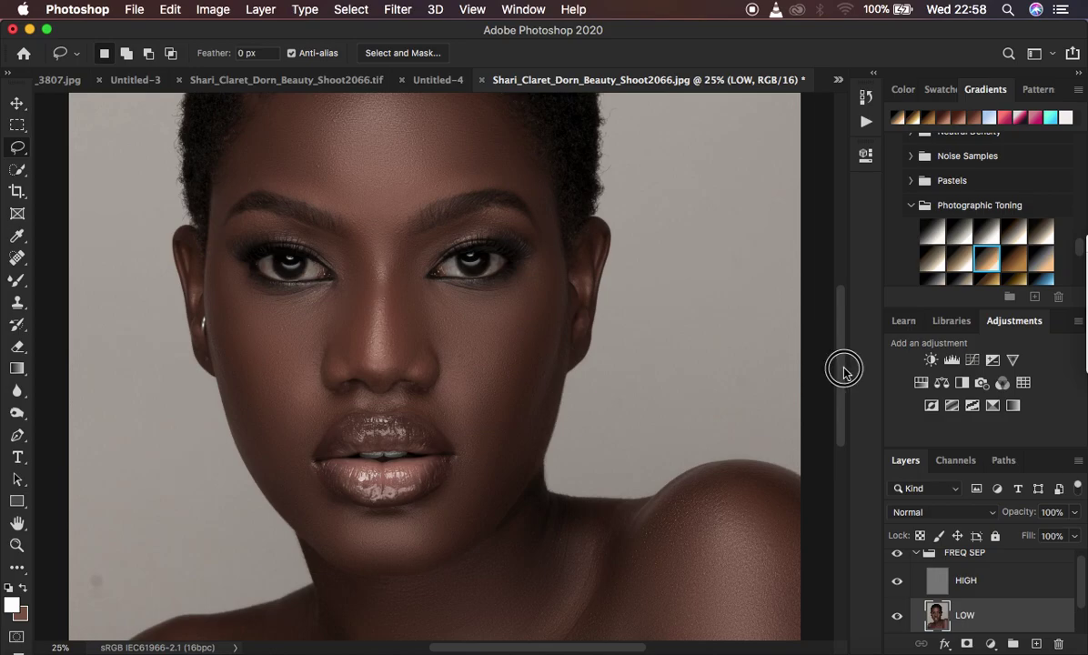
drag(844, 369, 840, 339)
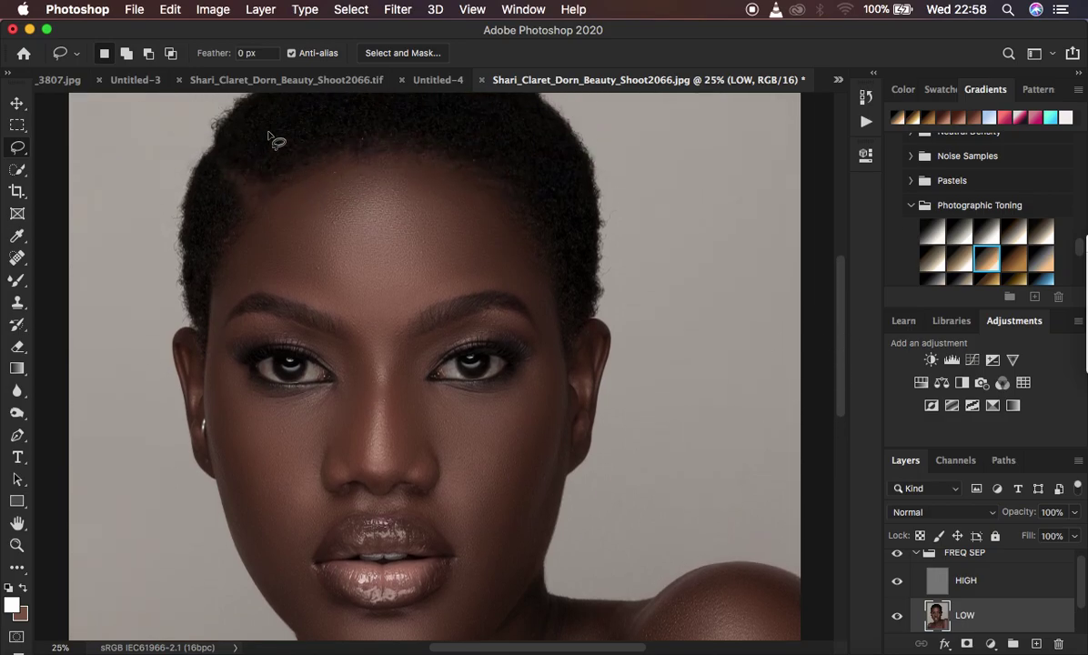
mouse_move(279, 200)
mouse_down()
mouse_move(355, 165)
mouse_move(439, 170)
mouse_move(472, 203)
mouse_move(469, 277)
mouse_move(424, 299)
mouse_move(341, 298)
mouse_move(298, 259)
mouse_move(289, 193)
mouse_up()
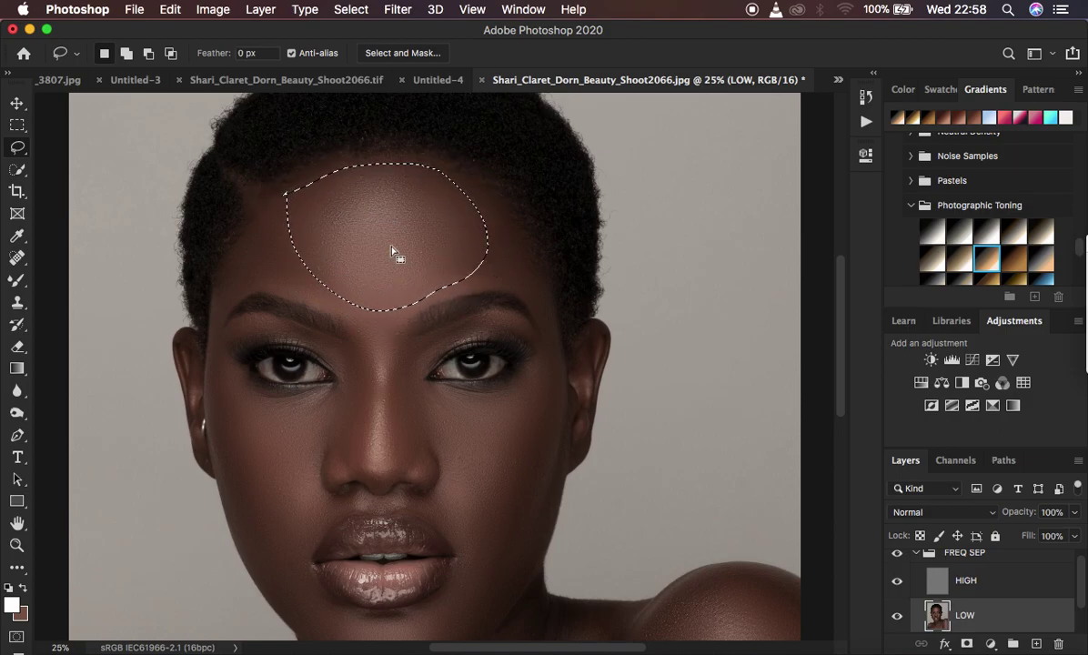
key(q)
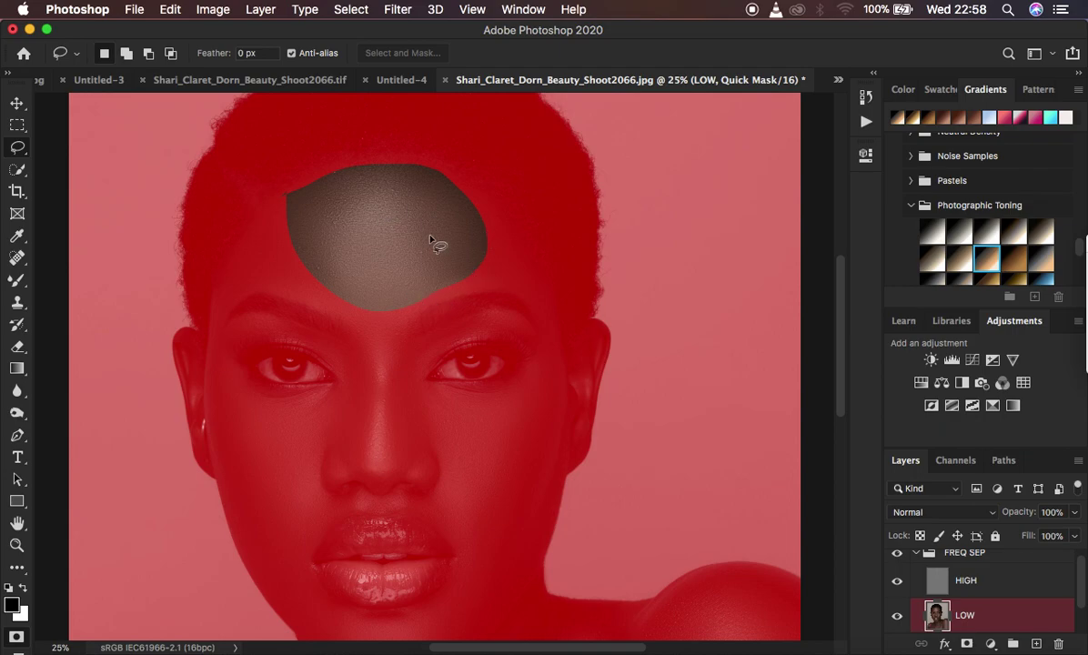
key(q)
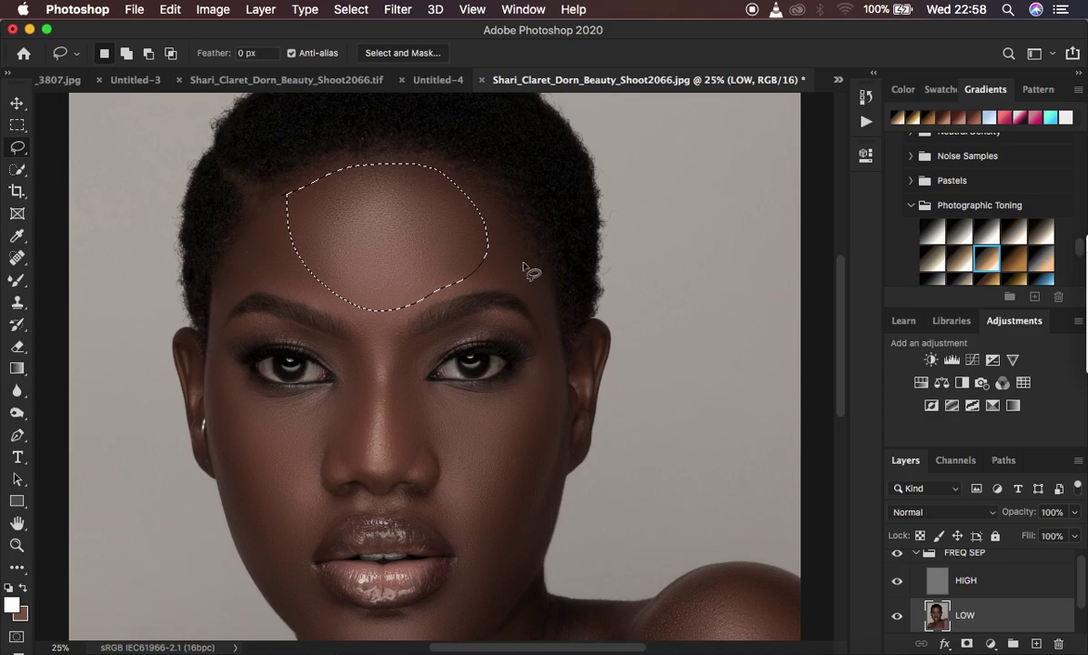
key(super+h)
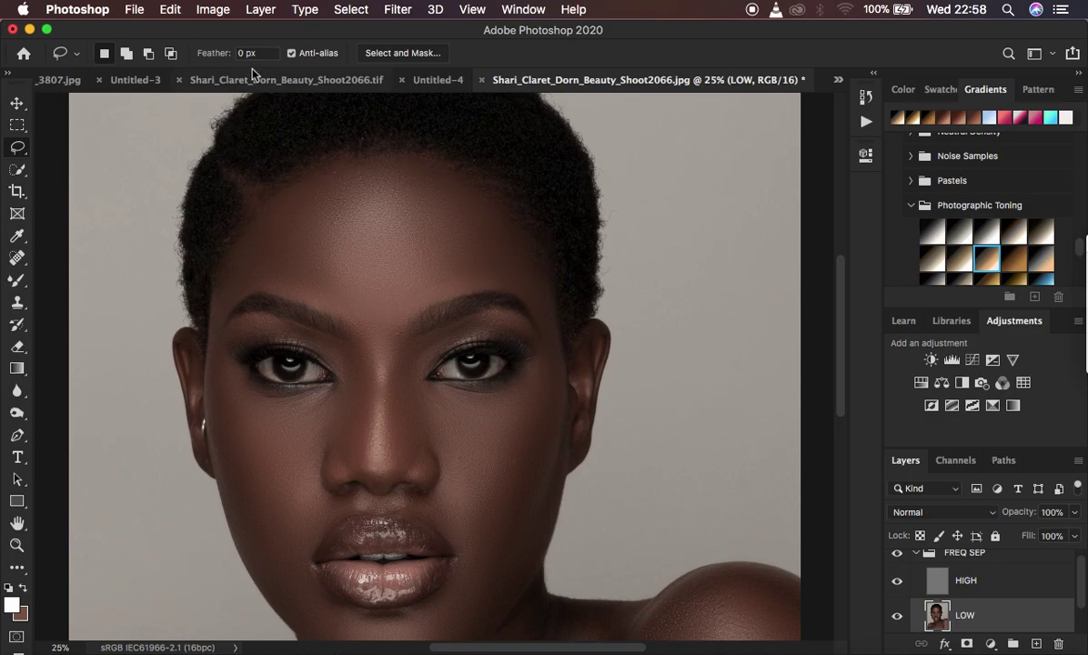
Set the Lasso feather to 22 px, preview a test forehead selection in Quick Mask, and discard the selection.
click(215, 52)
text(22)
mouse_move(357, 170)
mouse_down()
mouse_move(298, 286)
mouse_move(419, 301)
mouse_move(449, 209)
mouse_move(386, 183)
mouse_up()
key(q)
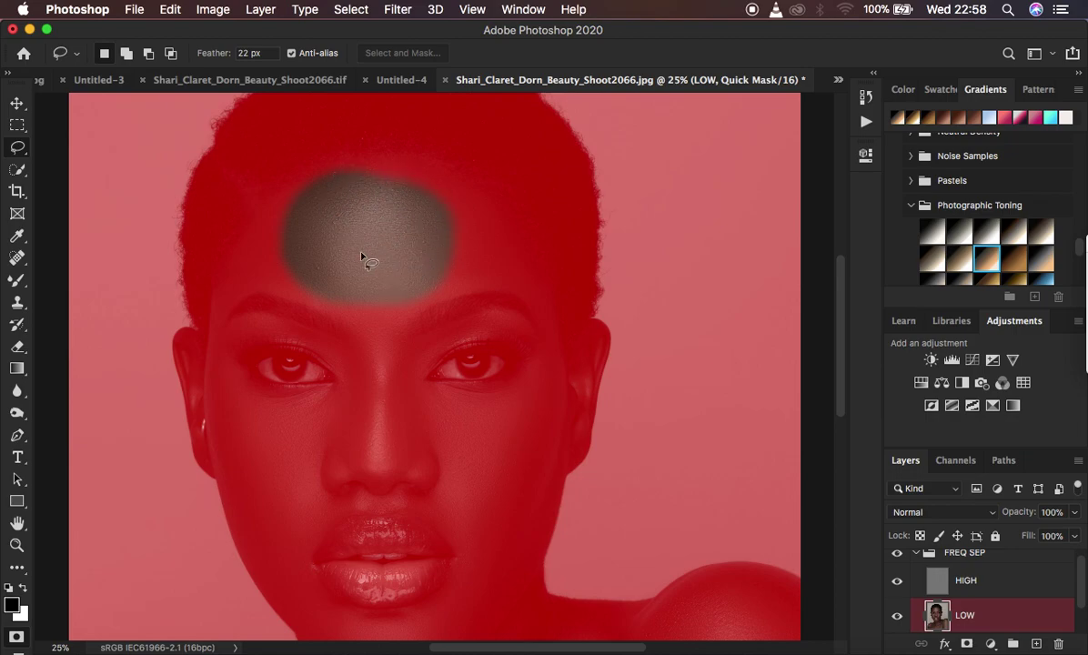
key(q)
click(503, 238)
Lasso the forehead along the hairline and eyebrows on LOW and apply a Gaussian Blur with an 18 px radius.
mouse_move(234, 248)
mouse_down()
mouse_move(257, 214)
mouse_move(326, 167)
mouse_move(435, 163)
mouse_move(480, 181)
mouse_move(533, 254)
mouse_move(552, 313)
mouse_move(547, 342)
mouse_move(512, 291)
mouse_move(452, 293)
mouse_move(395, 323)
mouse_move(385, 364)
mouse_move(353, 318)
mouse_move(325, 308)
mouse_move(264, 295)
mouse_move(214, 308)
mouse_move(242, 254)
mouse_move(235, 245)
mouse_up()
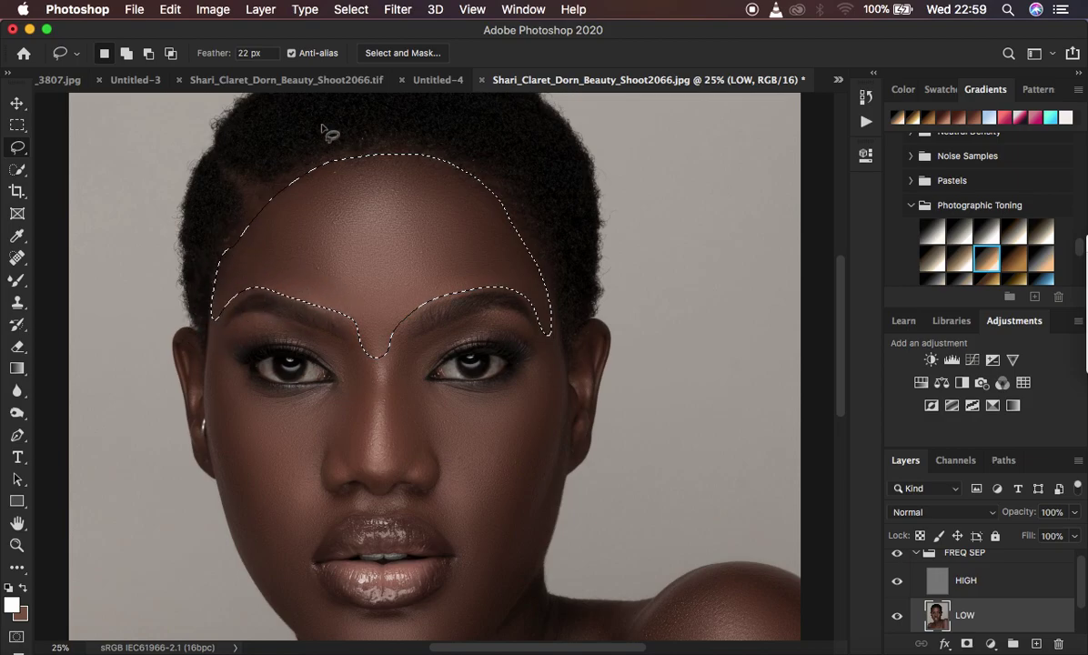
click(398, 9)
mouse_move(445, 212)
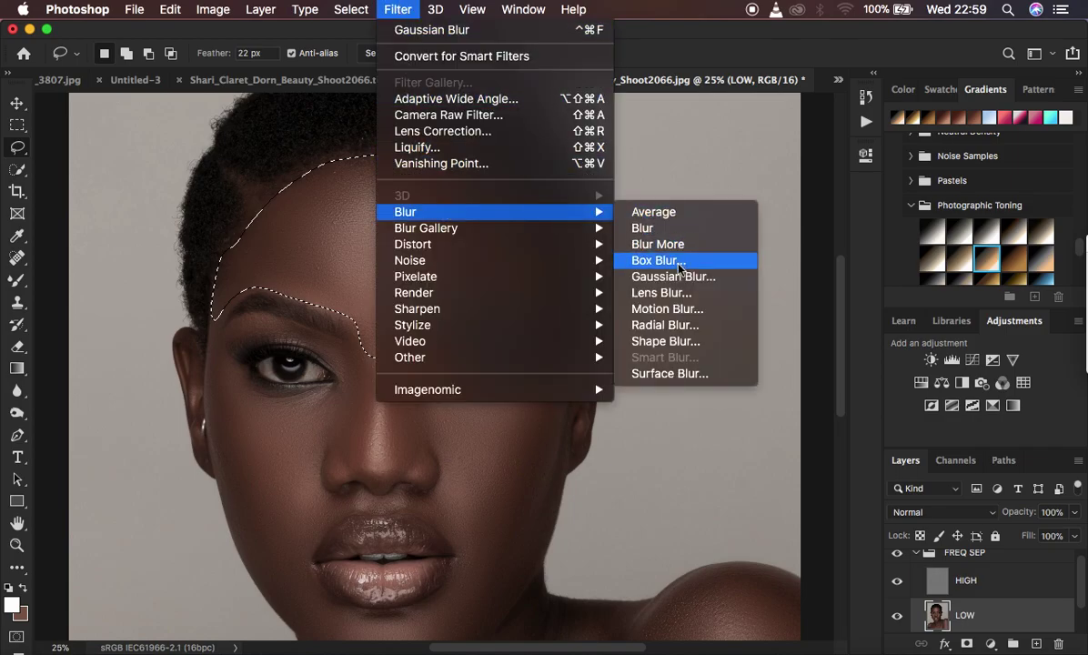
click(675, 277)
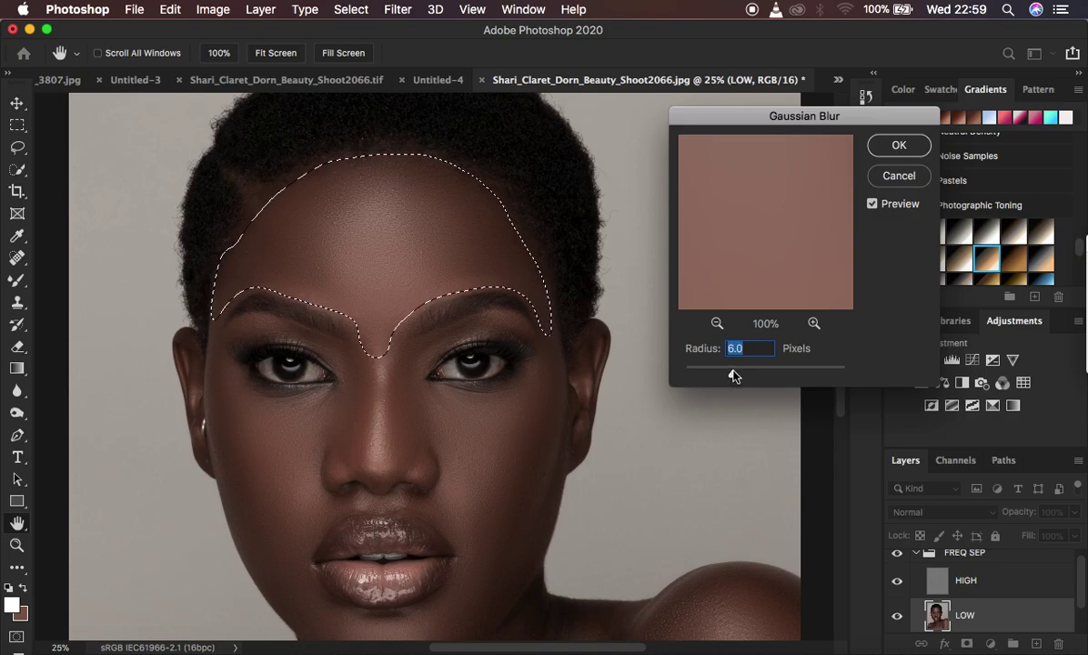
drag(734, 376, 750, 376)
click(749, 375)
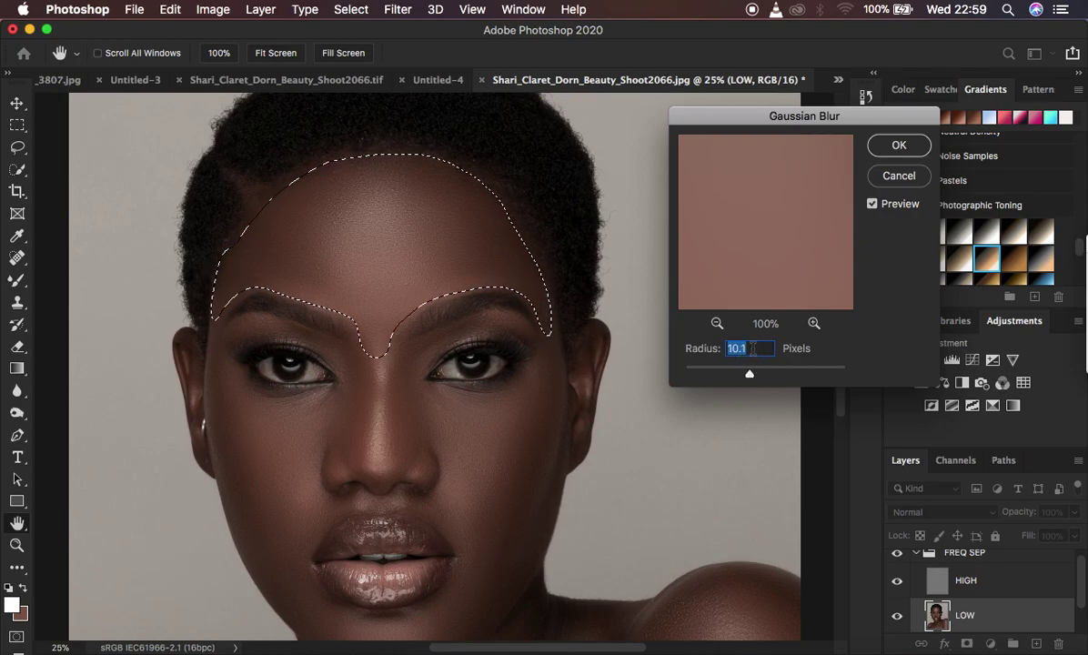
text(6)
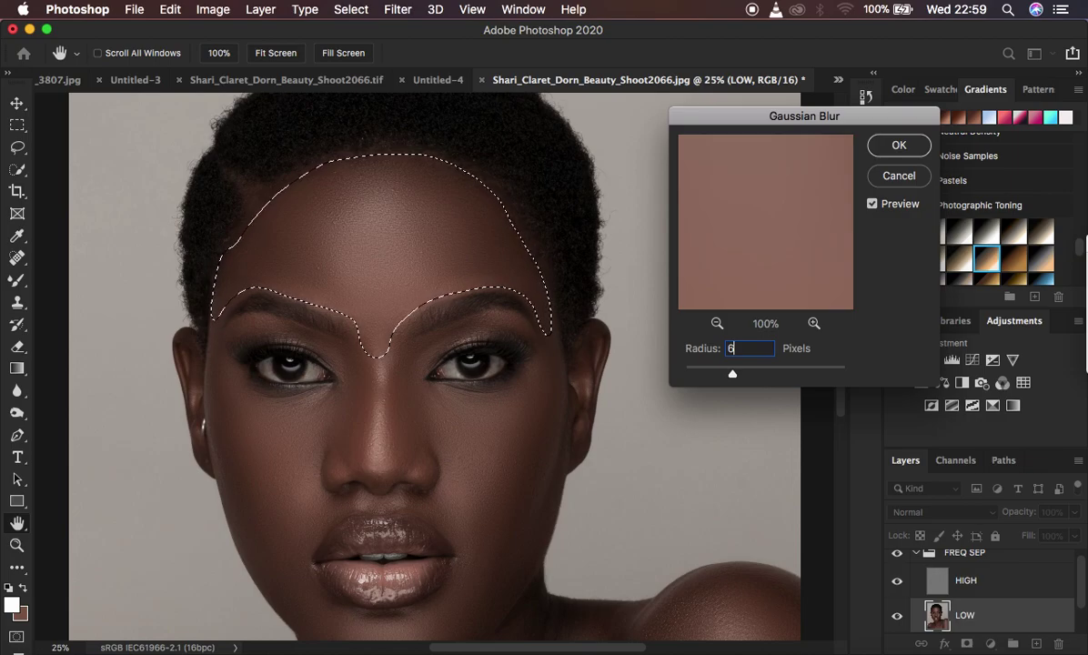
key(shift+Left)
key(BackSpace)
text(18)
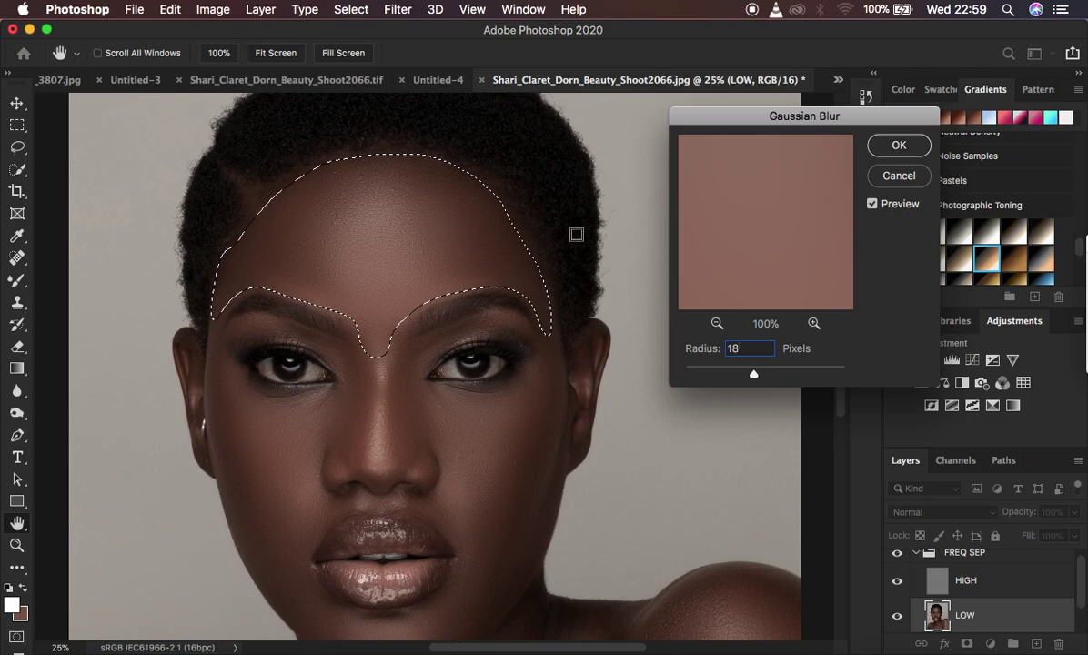
click(890, 148)
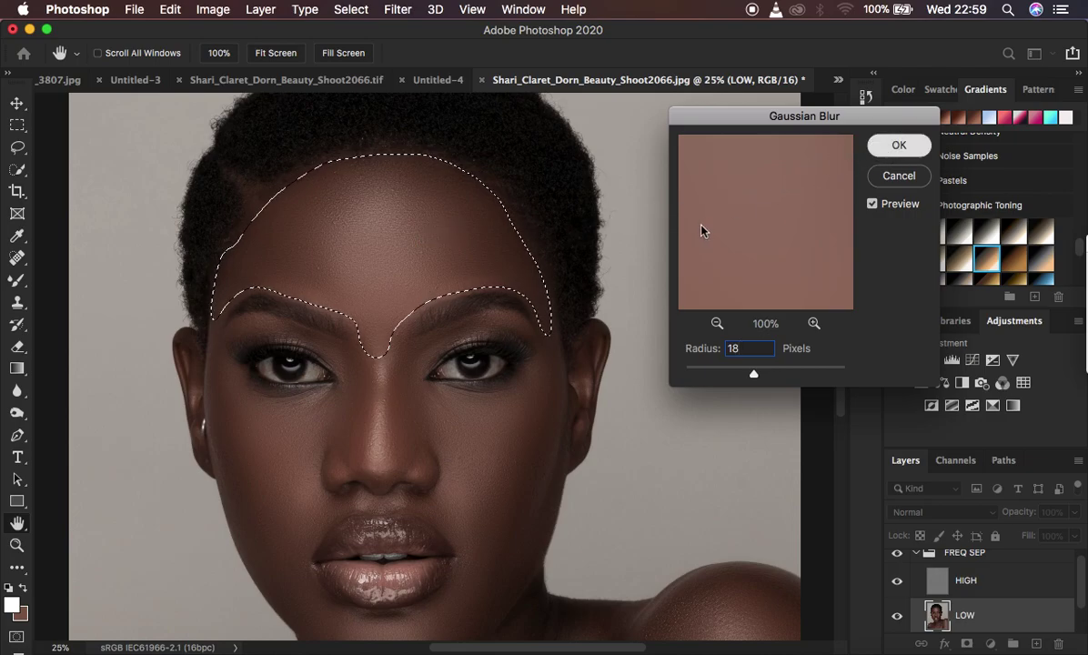
Clear the forehead selection, then lasso the image-right cheek below the eye on LOW and repeat the Gaussian Blur on it.
key(ctrl+d)
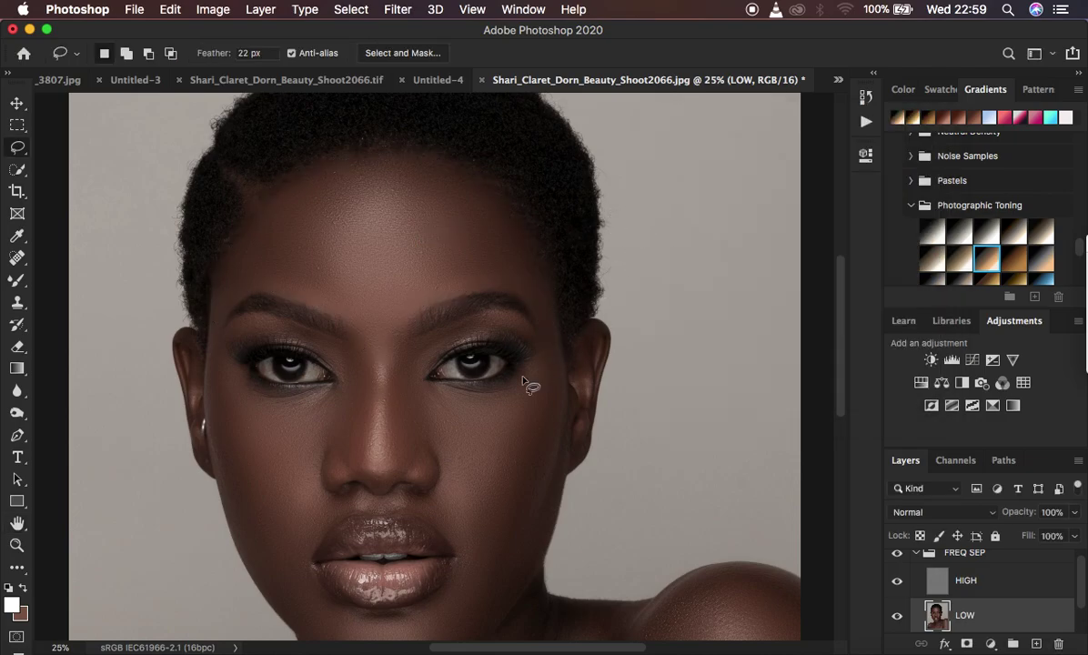
scroll(527, 382, down, 5)
mouse_move(546, 242)
mouse_down()
mouse_move(527, 279)
mouse_move(483, 299)
mouse_move(433, 297)
mouse_move(433, 332)
mouse_move(479, 388)
mouse_move(543, 304)
mouse_move(548, 254)
mouse_up()
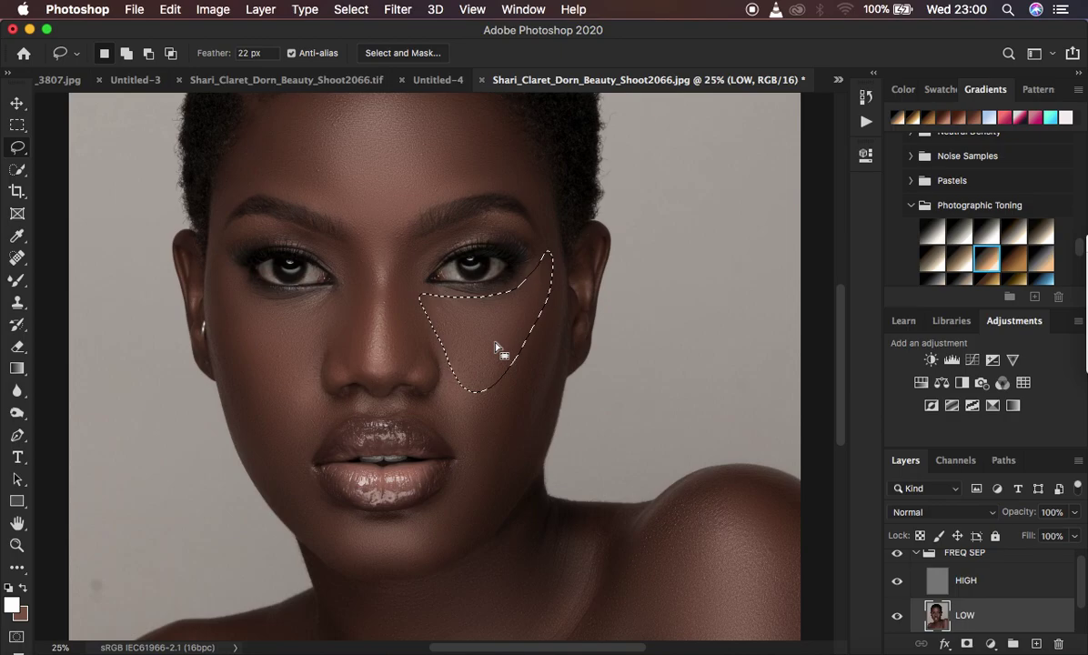
right_click(495, 344)
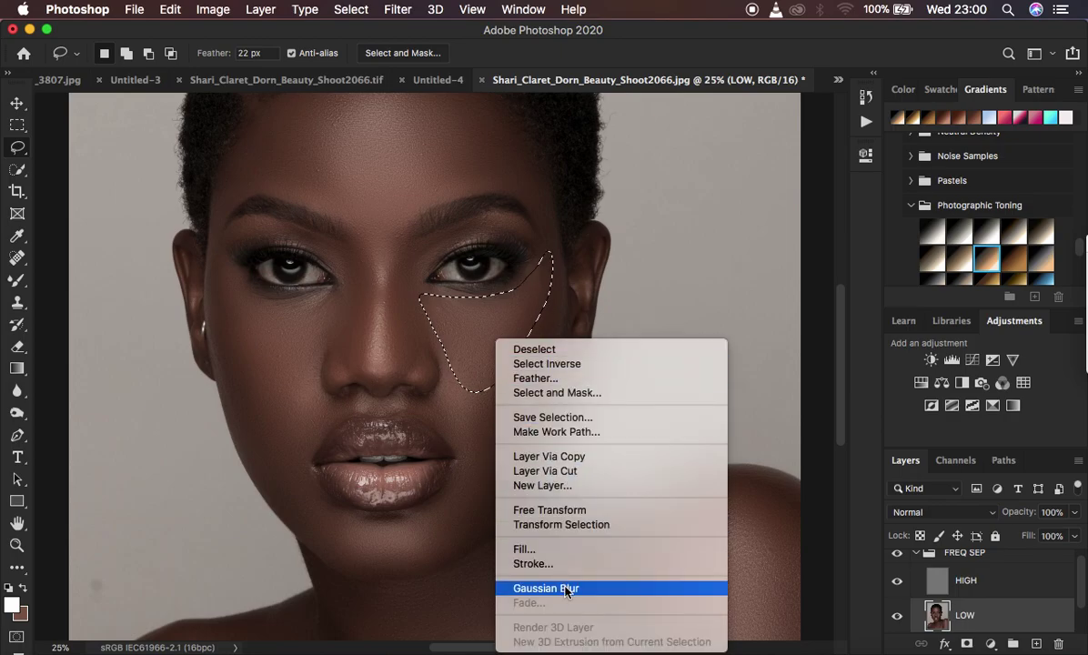
key(Escape)
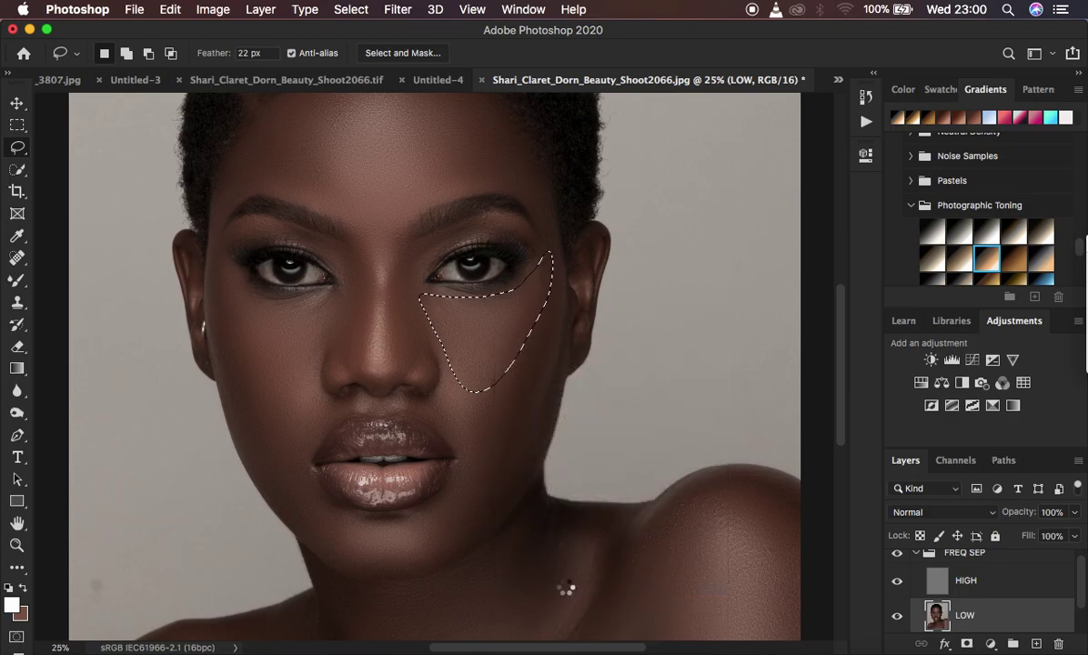
click(531, 518)
Lasso the image-left cheek below the eye on LOW, apply the same Gaussian Blur twice, and deselect.
mouse_move(217, 260)
mouse_down()
mouse_move(222, 311)
mouse_move(257, 380)
mouse_move(294, 373)
mouse_move(326, 341)
mouse_move(341, 292)
mouse_move(266, 296)
mouse_move(218, 263)
mouse_up()
right_click(256, 312)
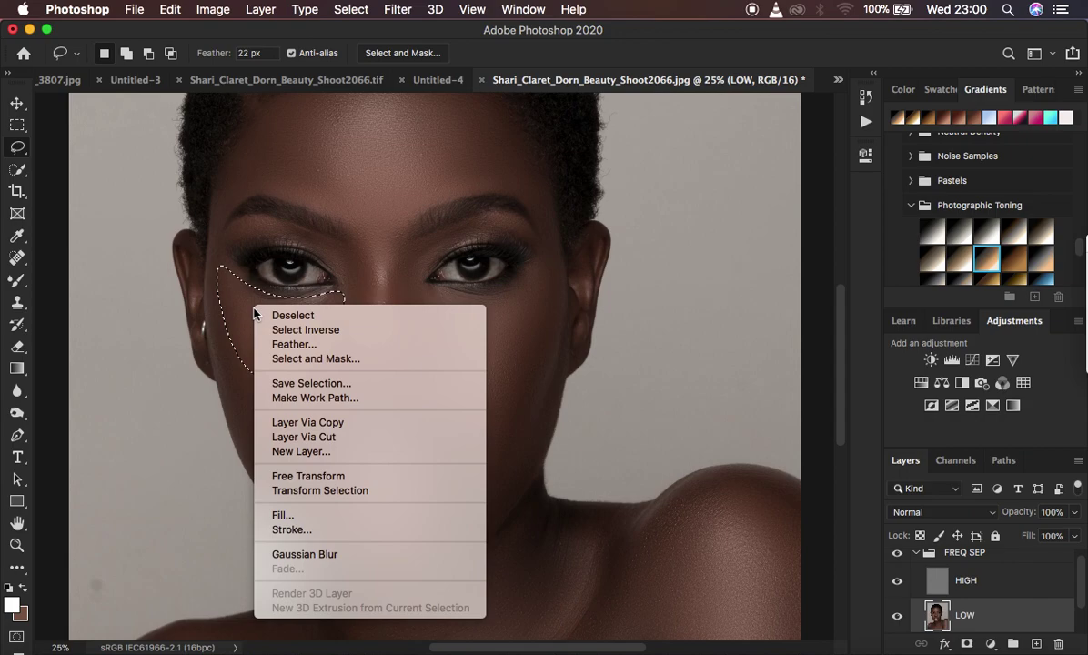
click(329, 514)
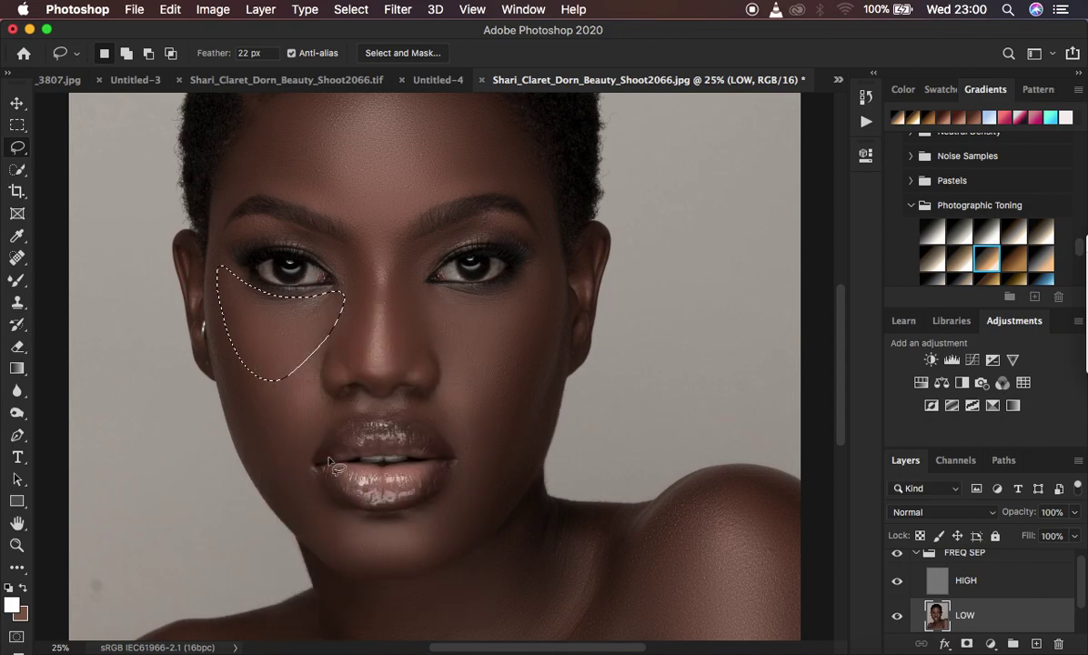
right_click(260, 319)
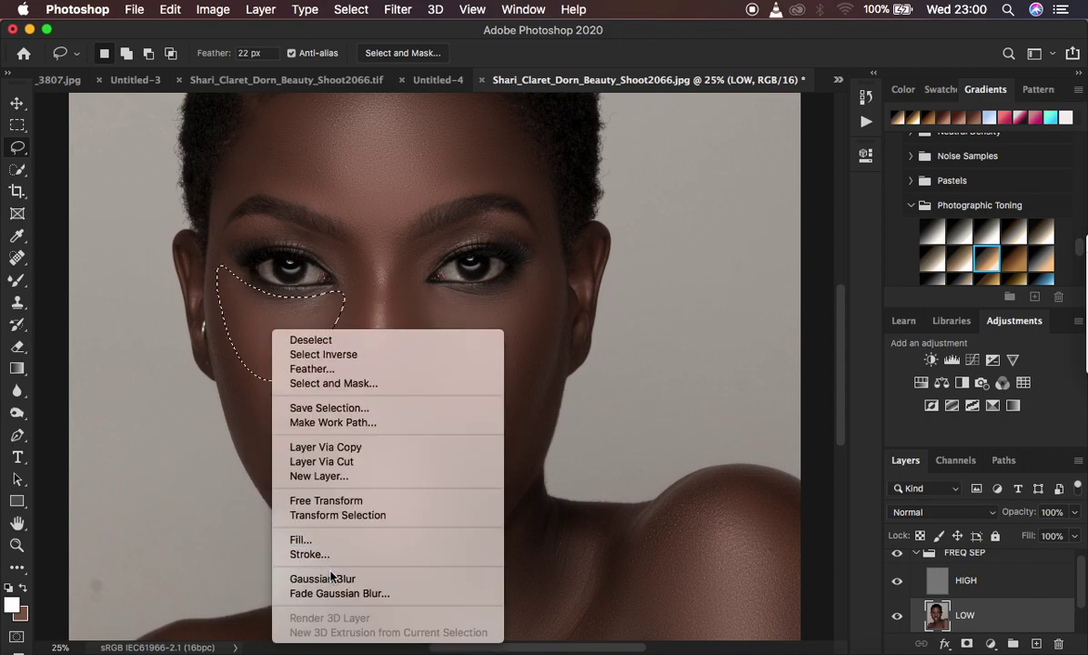
click(251, 425)
click(263, 380)
Lasso the image-left lower cheek between the nose and face edge on LOW, repeat the Gaussian Blur, and deselect.
mouse_move(223, 334)
mouse_down()
mouse_move(274, 362)
mouse_move(320, 347)
mouse_move(318, 436)
mouse_move(272, 461)
mouse_move(231, 400)
mouse_move(224, 340)
mouse_up()
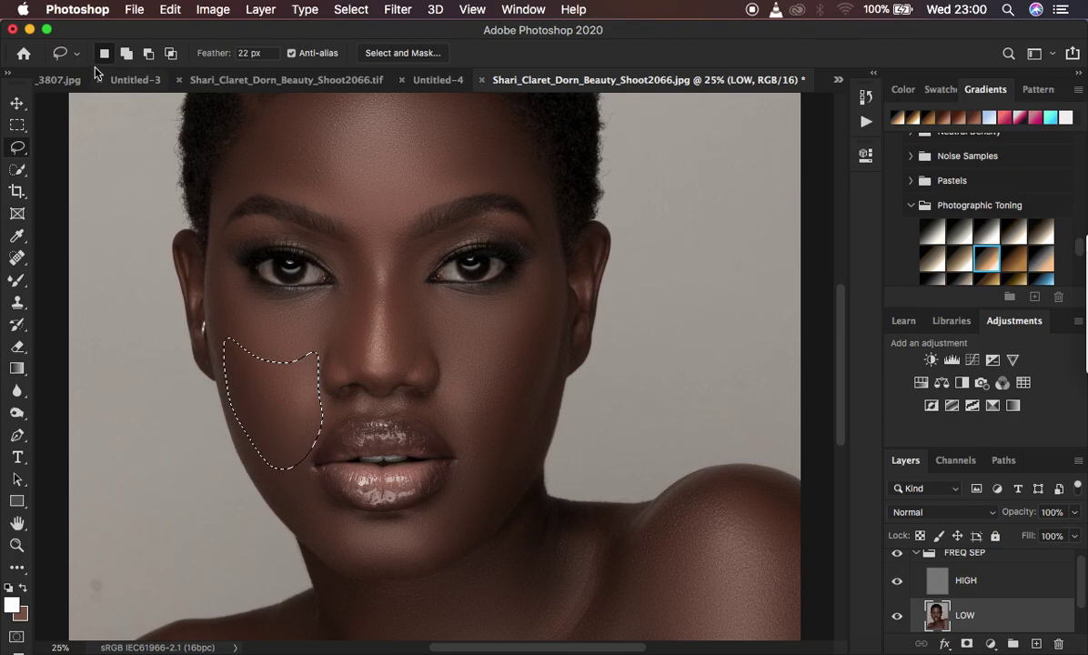
right_click(260, 385)
click(311, 595)
click(313, 496)
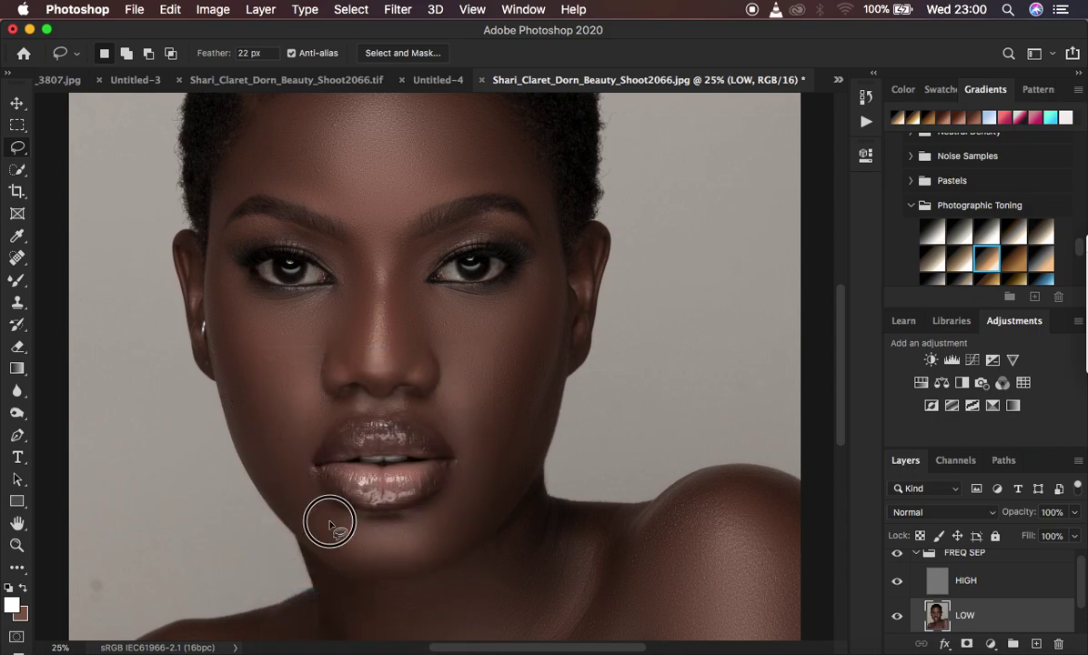
Blur LOW in lassoed areas beside the image-right mouth corner and along the image-right jaw down to the chin, then deselect.
mouse_move(448, 367)
mouse_down()
mouse_move(433, 417)
mouse_move(469, 469)
mouse_move(498, 391)
mouse_move(459, 424)
mouse_up()
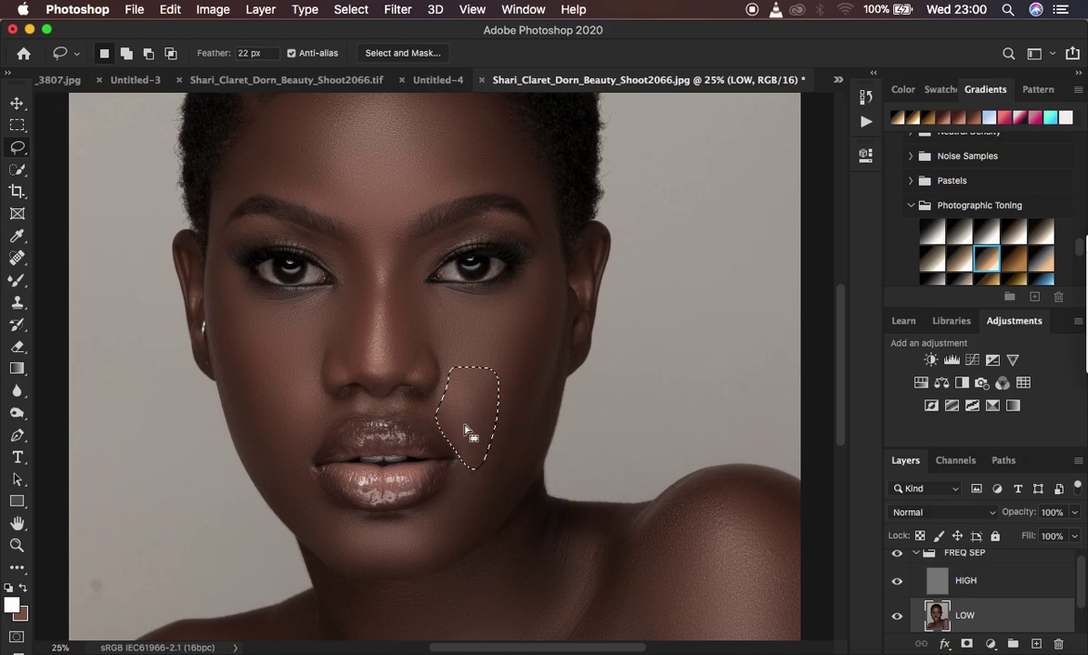
right_click(460, 426)
click(558, 595)
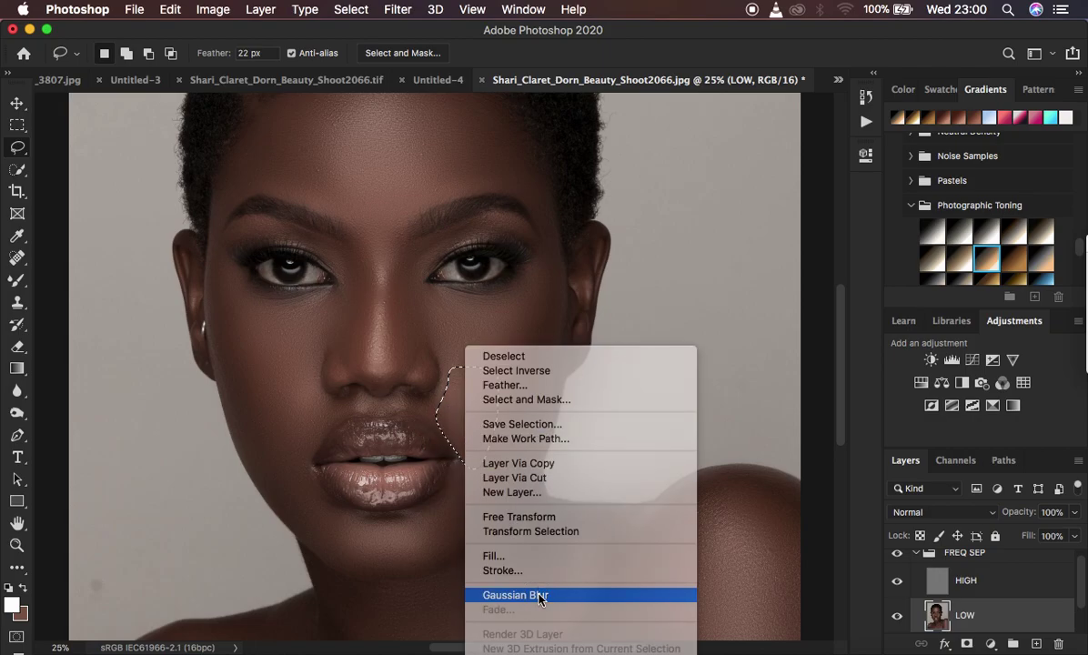
mouse_move(510, 358)
mouse_down()
mouse_move(455, 494)
mouse_move(408, 537)
mouse_move(413, 561)
mouse_move(436, 563)
mouse_move(522, 482)
mouse_move(546, 429)
mouse_move(543, 377)
mouse_up()
right_click(518, 346)
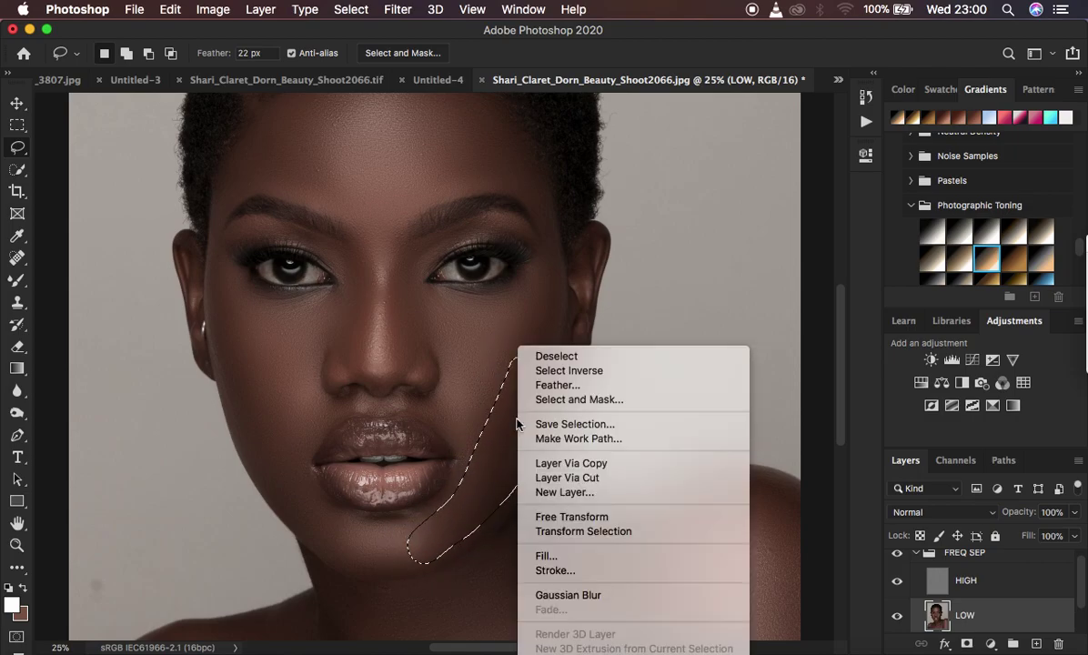
click(584, 597)
key(ctrl+d)
Lasso the image-left jaw area beside the mouth on LOW, repeat the Gaussian Blur, and deselect.
mouse_move(274, 411)
mouse_down()
mouse_move(325, 500)
mouse_move(417, 529)
mouse_move(416, 551)
mouse_move(362, 570)
mouse_move(320, 550)
mouse_move(269, 487)
mouse_move(244, 426)
mouse_move(257, 391)
mouse_up()
right_click(283, 451)
click(369, 595)
click(486, 509)
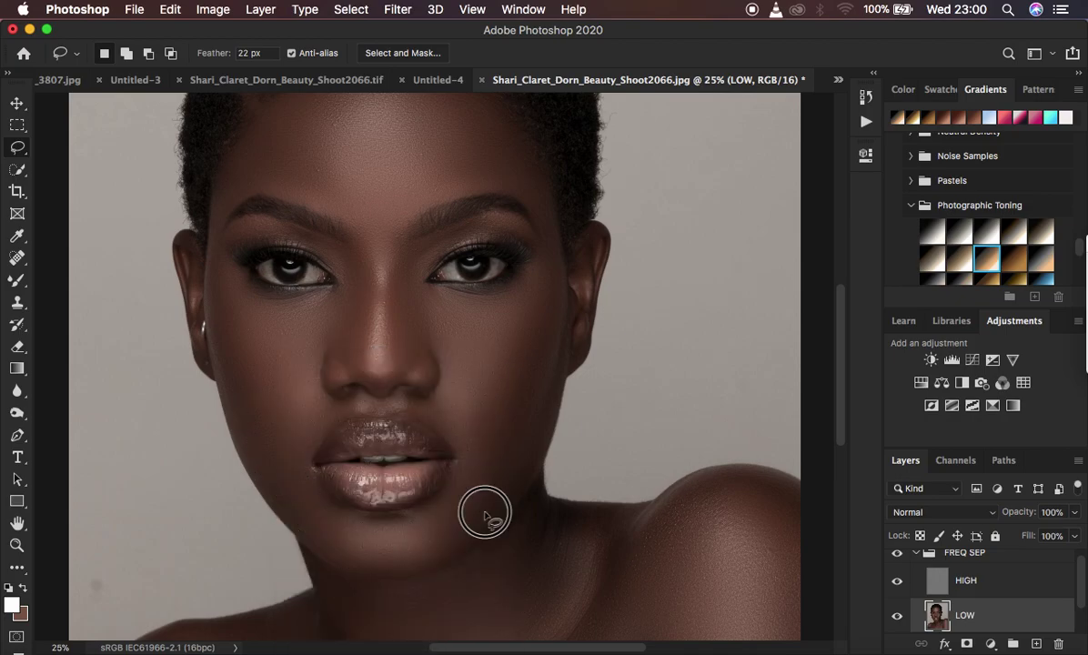
Lasso the image-left and image-right sides of the nose separately on LOW and repeat the Gaussian Blur on each.
mouse_move(304, 235)
mouse_down()
mouse_move(357, 250)
mouse_move(368, 267)
mouse_move(363, 376)
mouse_move(311, 346)
mouse_move(341, 298)
mouse_move(329, 243)
mouse_up()
right_click(353, 289)
click(425, 537)
click(467, 488)
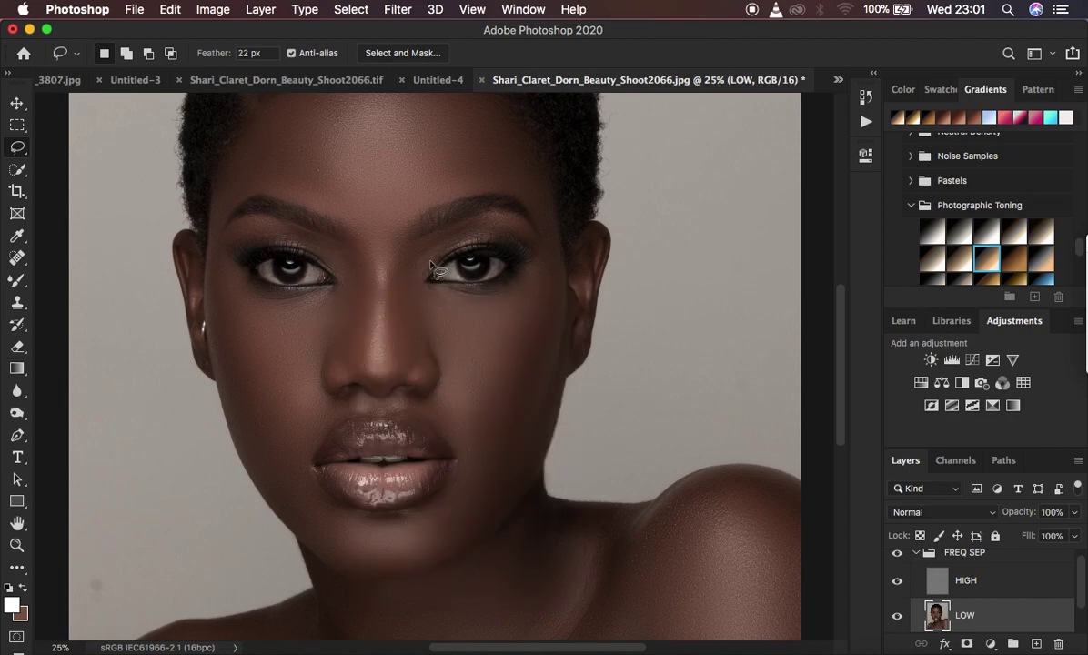
mouse_move(444, 234)
mouse_down()
mouse_move(399, 264)
mouse_move(388, 296)
mouse_move(392, 358)
mouse_move(406, 371)
mouse_move(452, 345)
mouse_move(423, 243)
mouse_up()
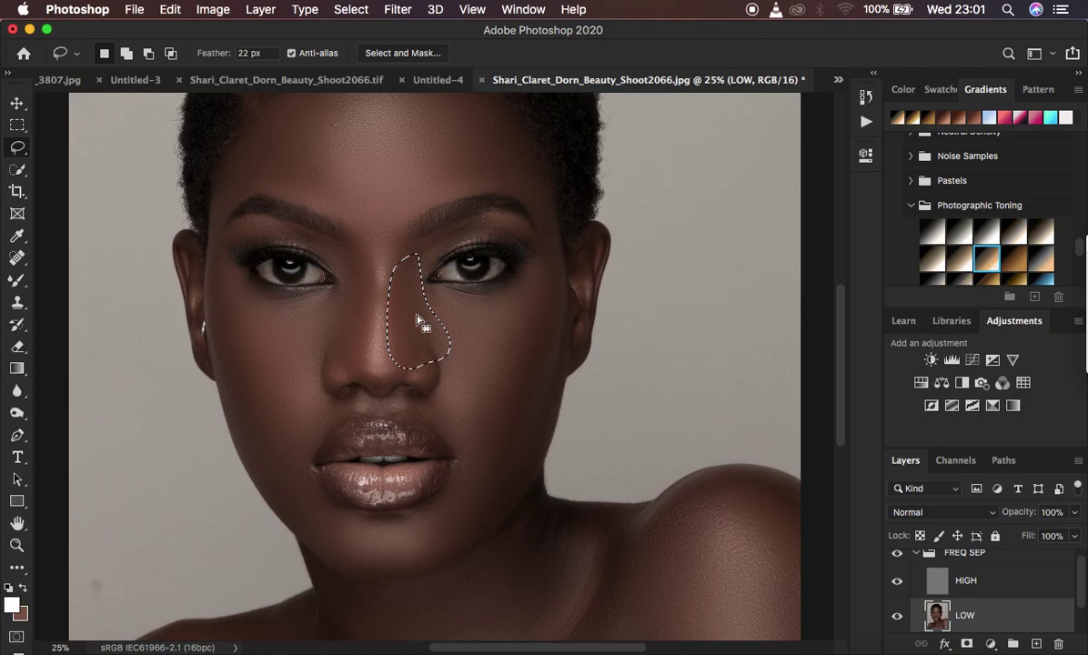
right_click(419, 321)
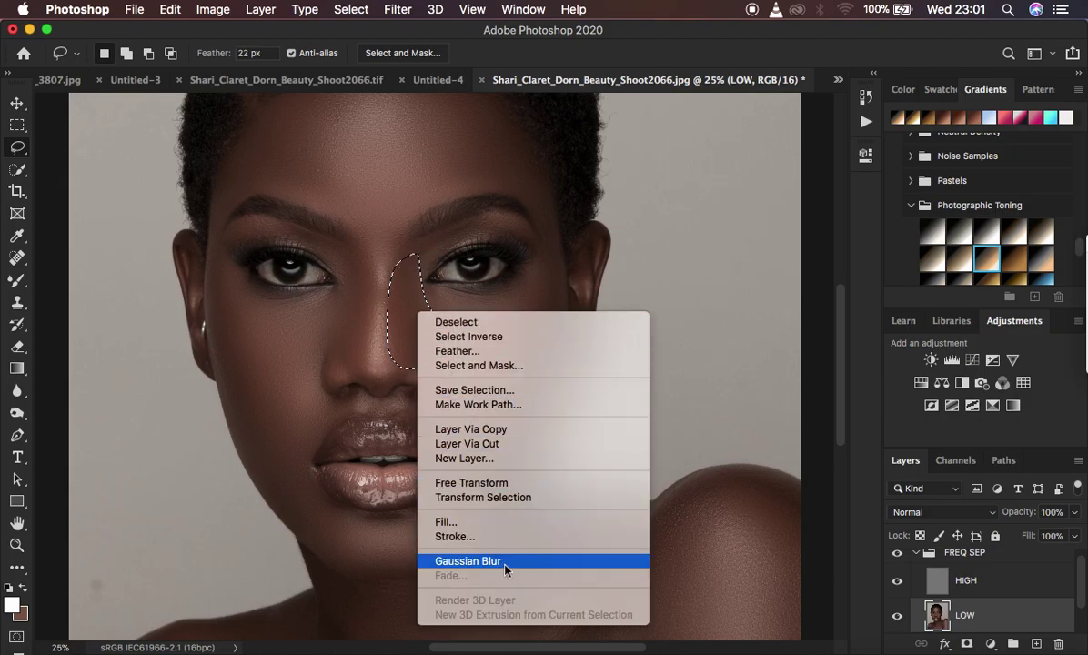
click(471, 526)
key(super+d)
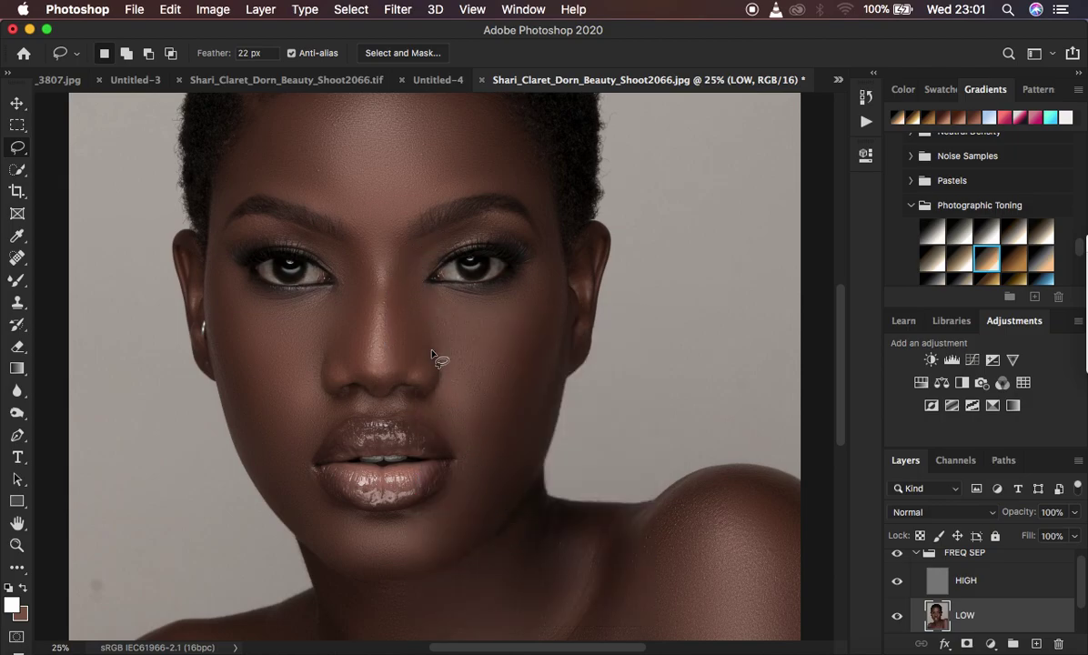
Examine the smoothed facial skin across the whole portrait at several zoom levels.
key(super+minus)
key(super+minus)
key(super+equal)
key(super+equal)
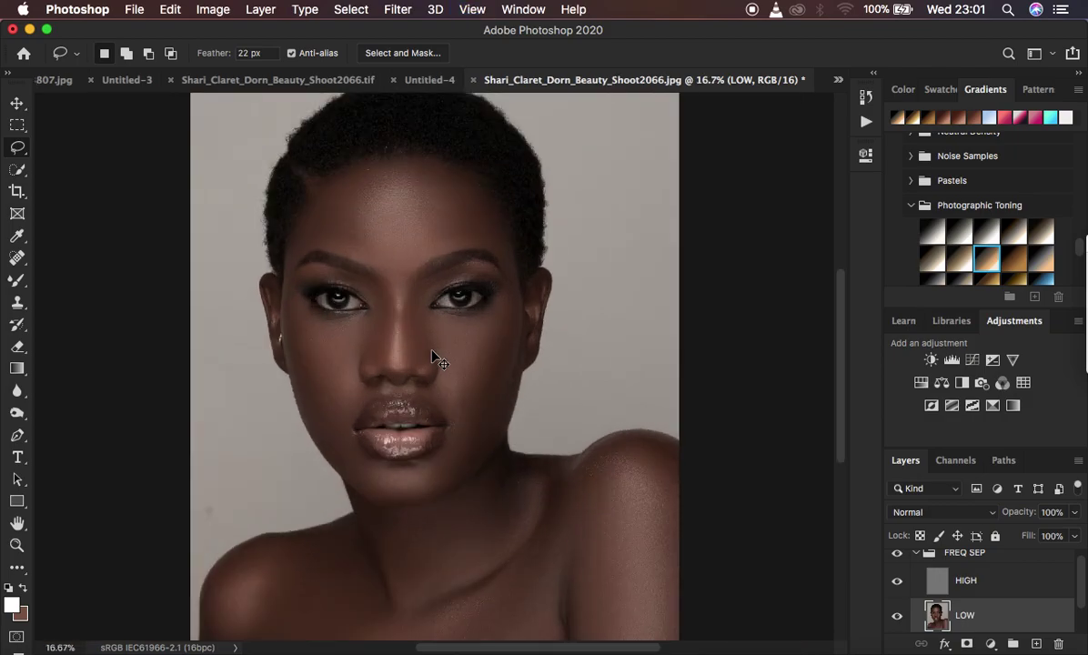
key(super+minus)
key(super+minus)
key(super+minus)
key(super+equal)
key(super+equal)
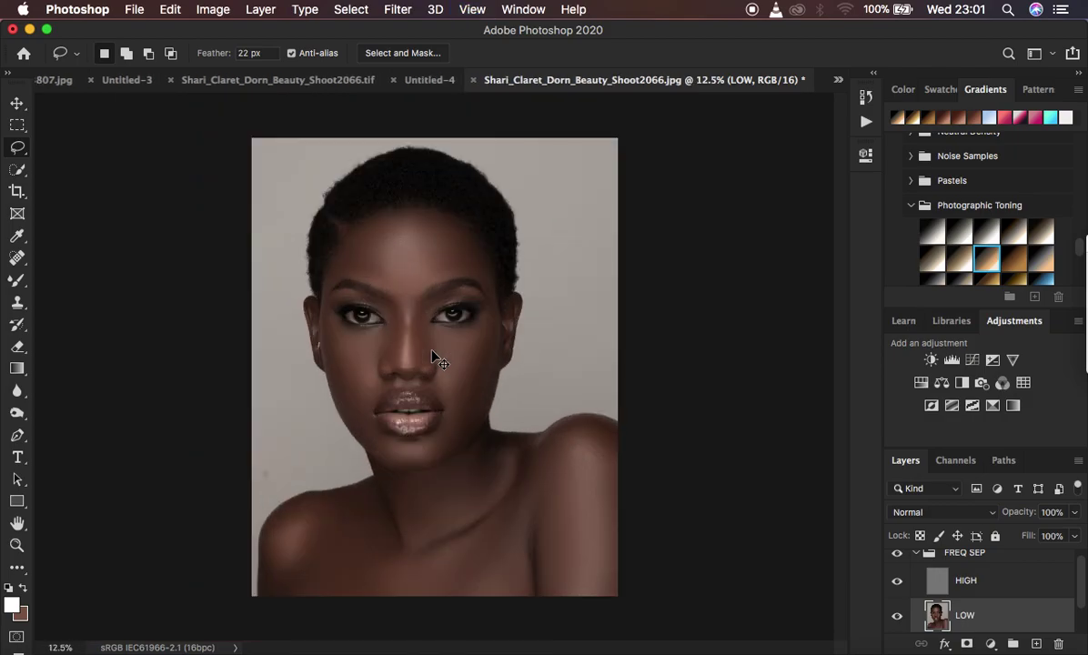
key(super+equal)
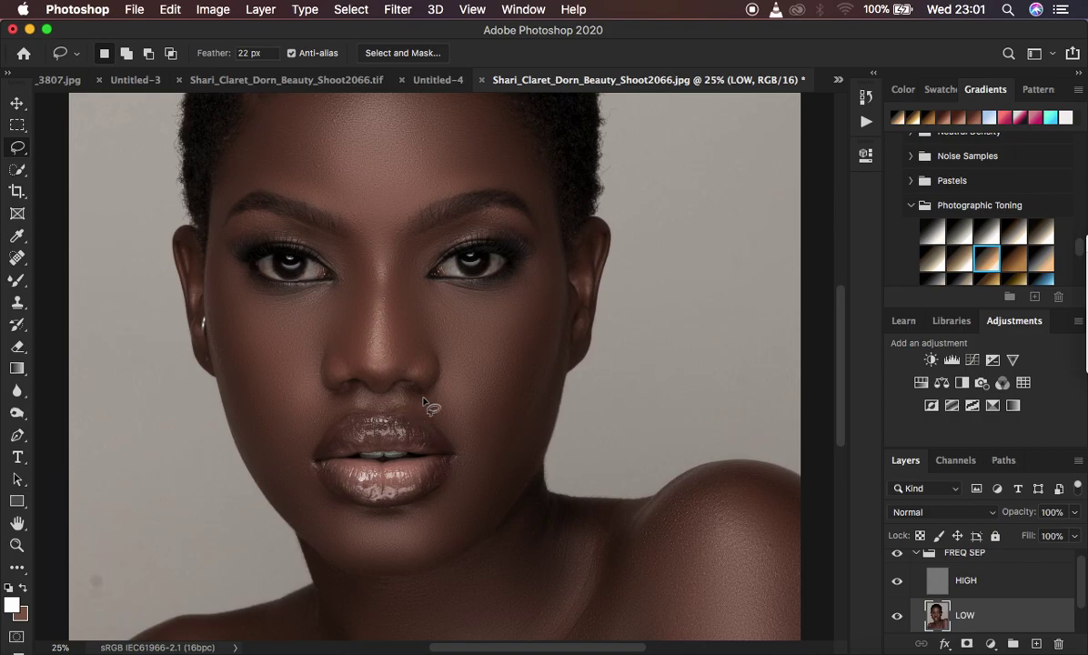
Lasso three patches above the upper lip on LOW, from image-right through the philtrum to image-left, and repeat the Gaussian Blur on each.
mouse_move(403, 394)
mouse_down()
mouse_move(462, 447)
mouse_move(470, 438)
mouse_move(456, 403)
mouse_move(420, 396)
mouse_up()
right_click(445, 419)
click(500, 590)
key(super+d)
mouse_move(360, 391)
mouse_down()
mouse_move(384, 413)
mouse_move(377, 386)
mouse_move(378, 411)
mouse_up()
right_click(377, 411)
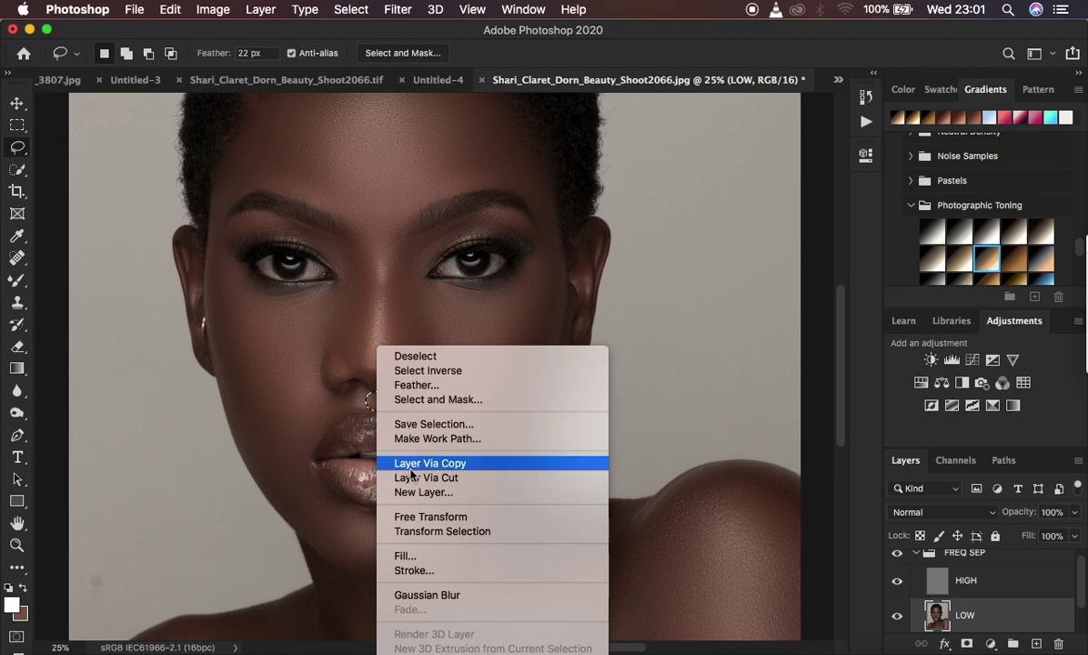
click(383, 592)
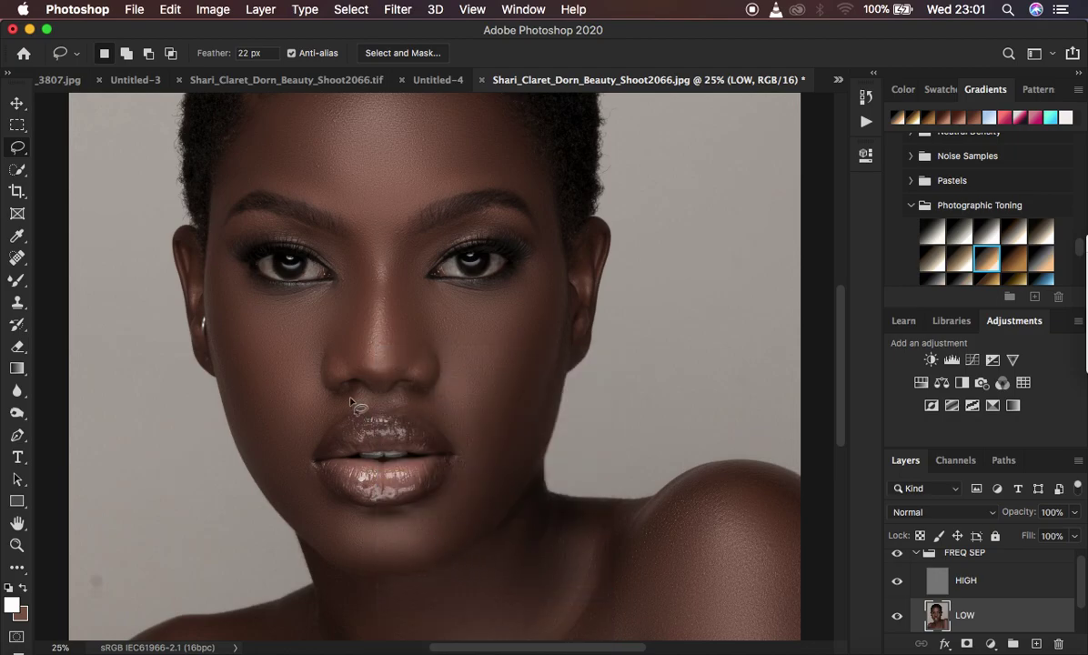
mouse_move(352, 395)
mouse_down()
mouse_move(308, 462)
mouse_move(296, 456)
mouse_move(298, 389)
mouse_move(345, 398)
mouse_up()
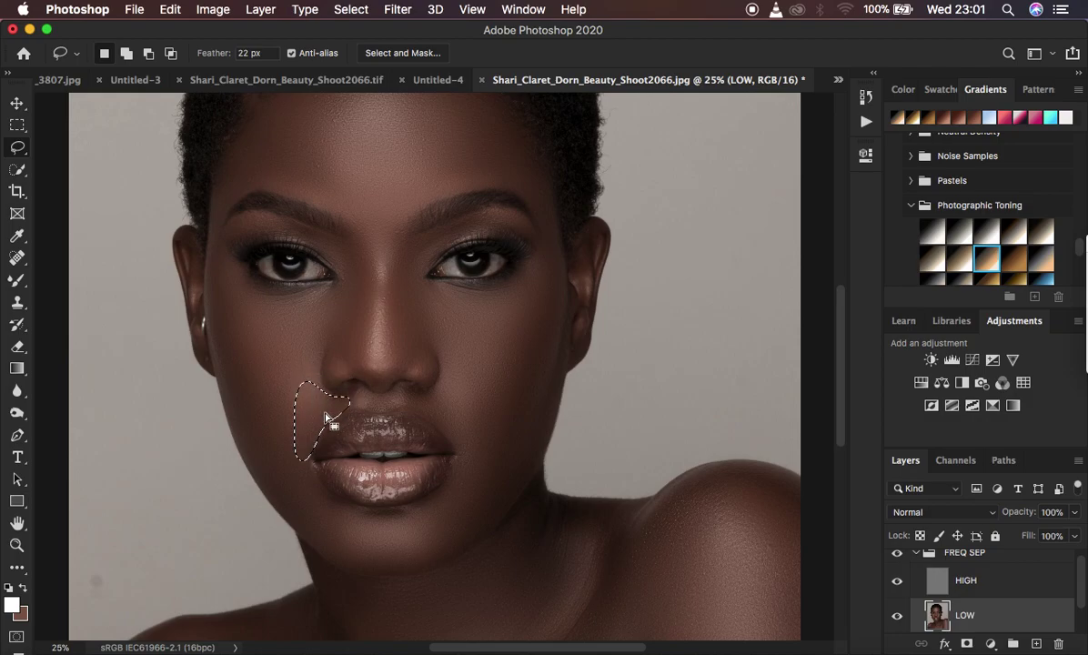
right_click(326, 417)
click(400, 592)
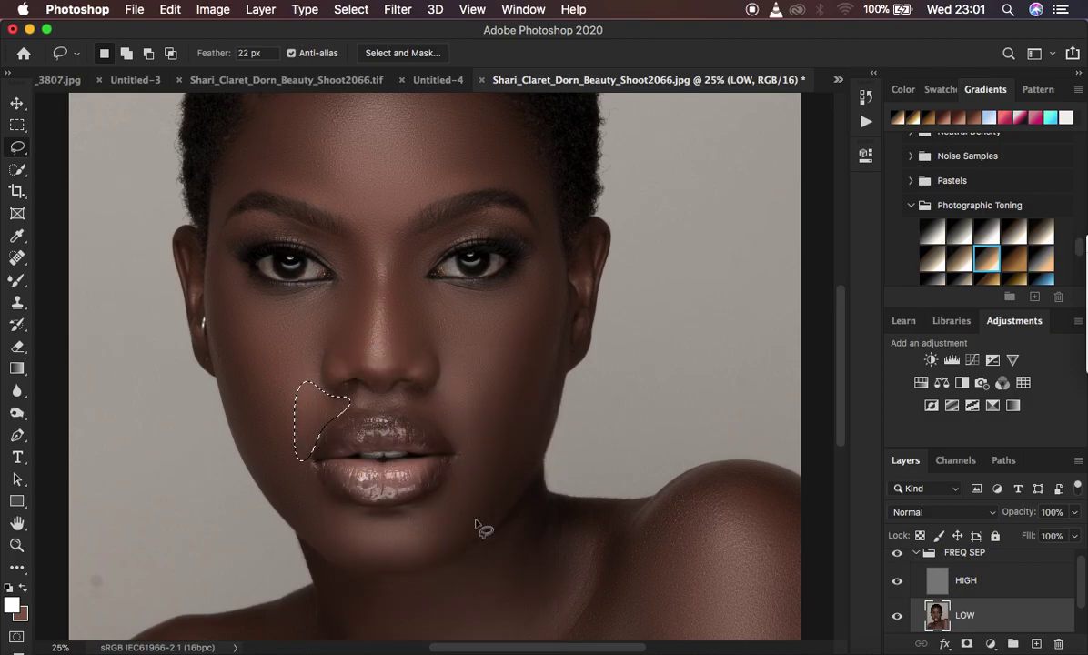
Compare the whole portrait before and after retouching by toggling the FREQ SEP group's visibility, leaving the group shown.
key(super+minus)
key(super+minus)
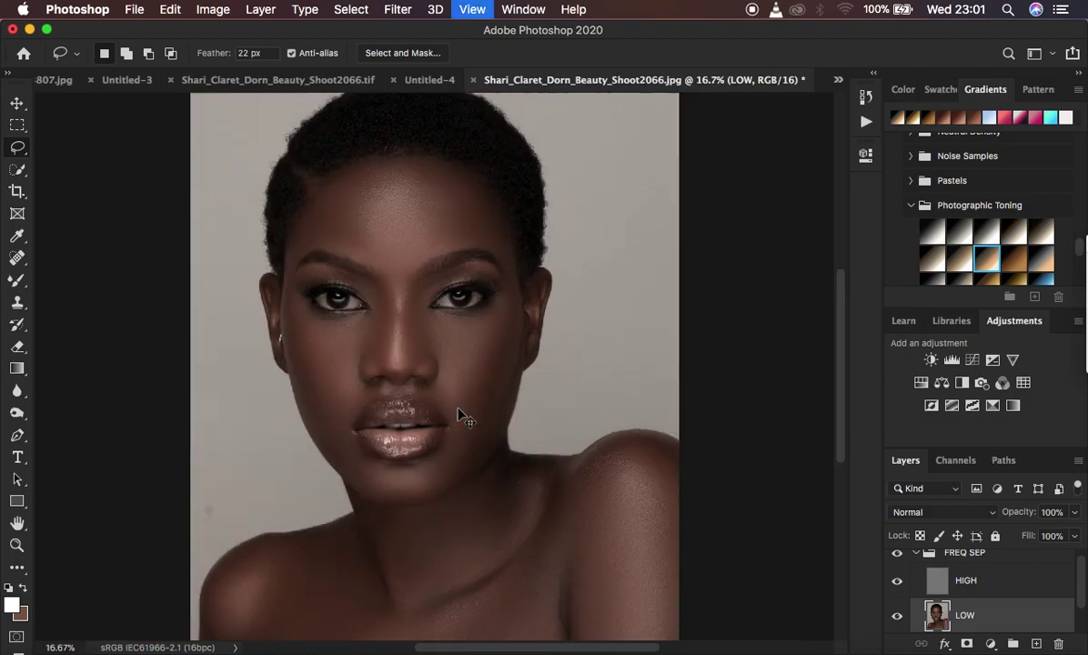
key(super+equal)
key(super+equal)
key(super+minus)
key(super+minus)
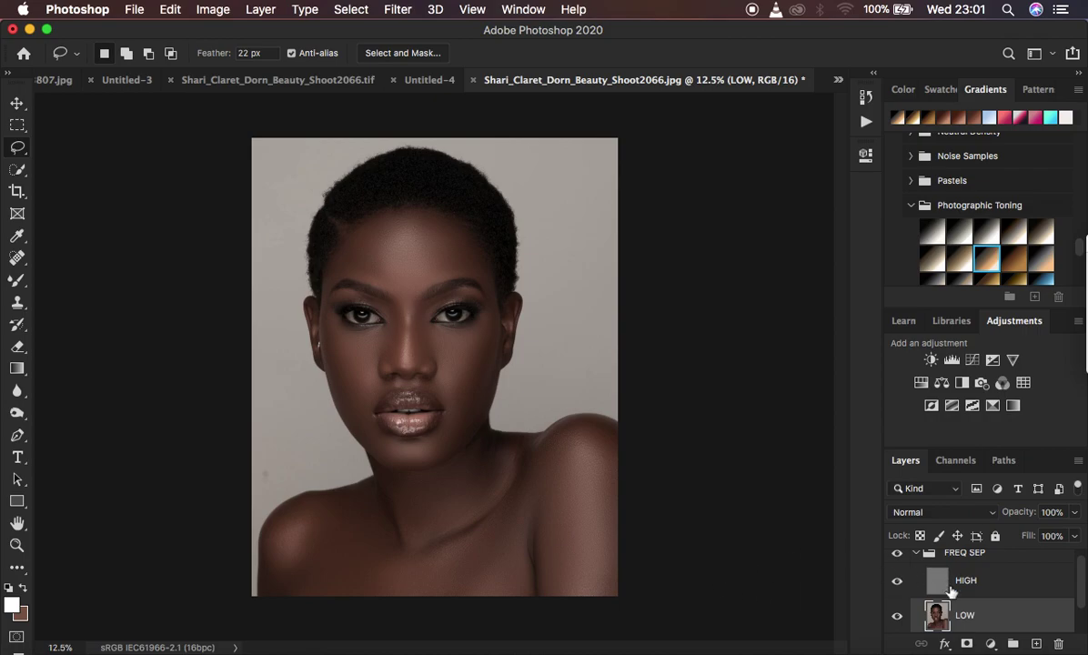
click(898, 553)
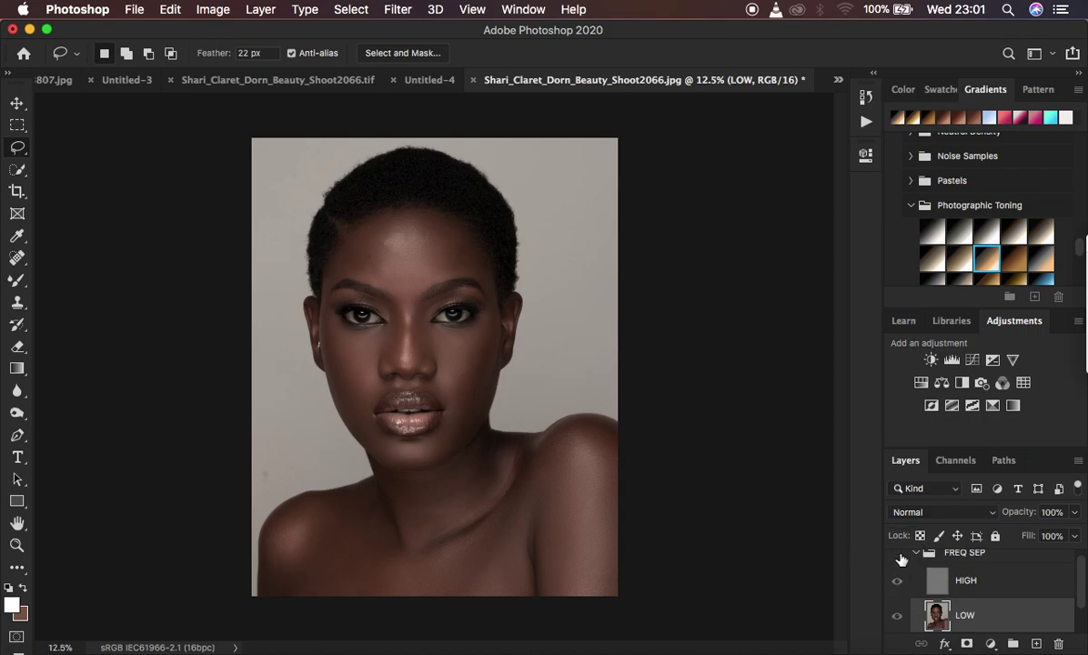
click(898, 554)
click(898, 555)
click(898, 555)
click(899, 554)
click(899, 554)
click(899, 554)
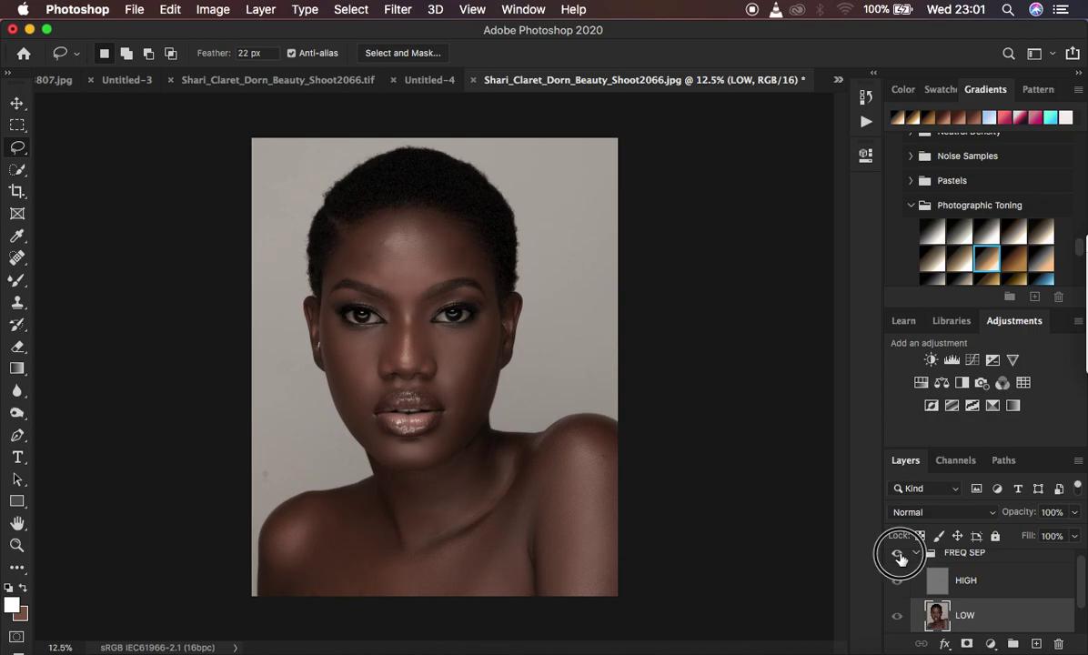
click(899, 554)
click(899, 555)
click(899, 555)
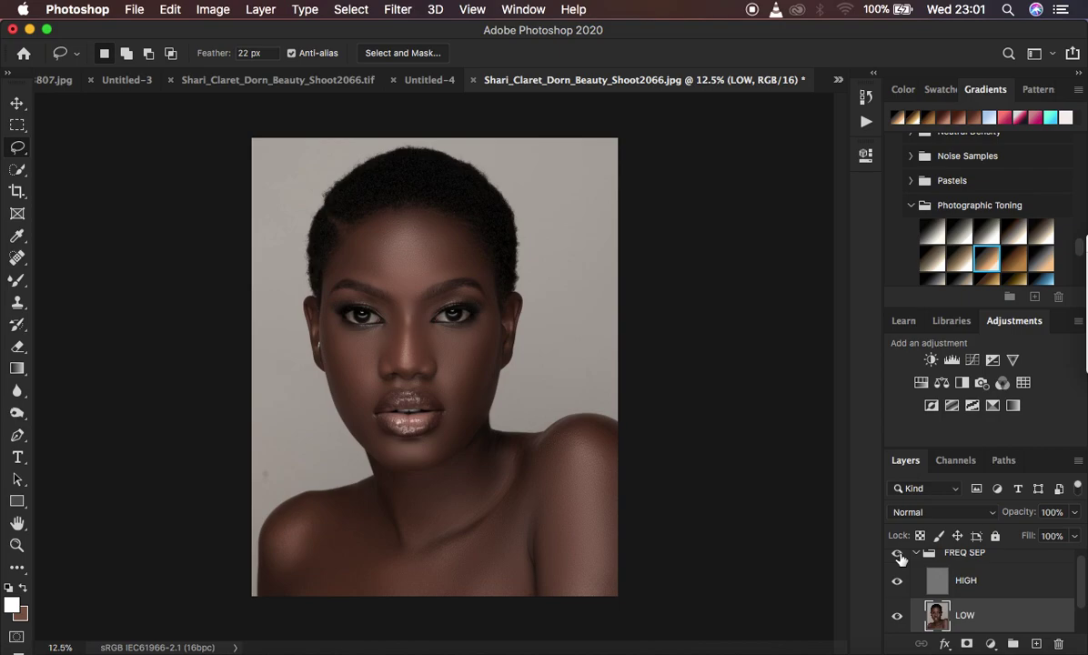
Activate the Clone Stamp tool on the HIGH layer, check its brush settings, and set its sampling to Current Layer.
click(968, 582)
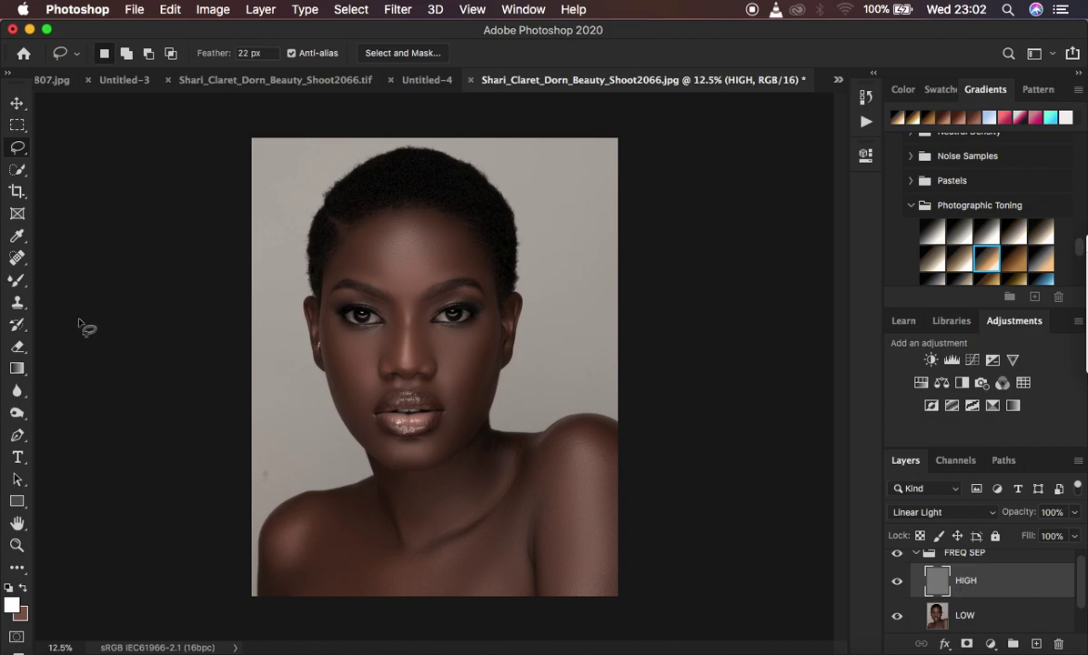
click(18, 304)
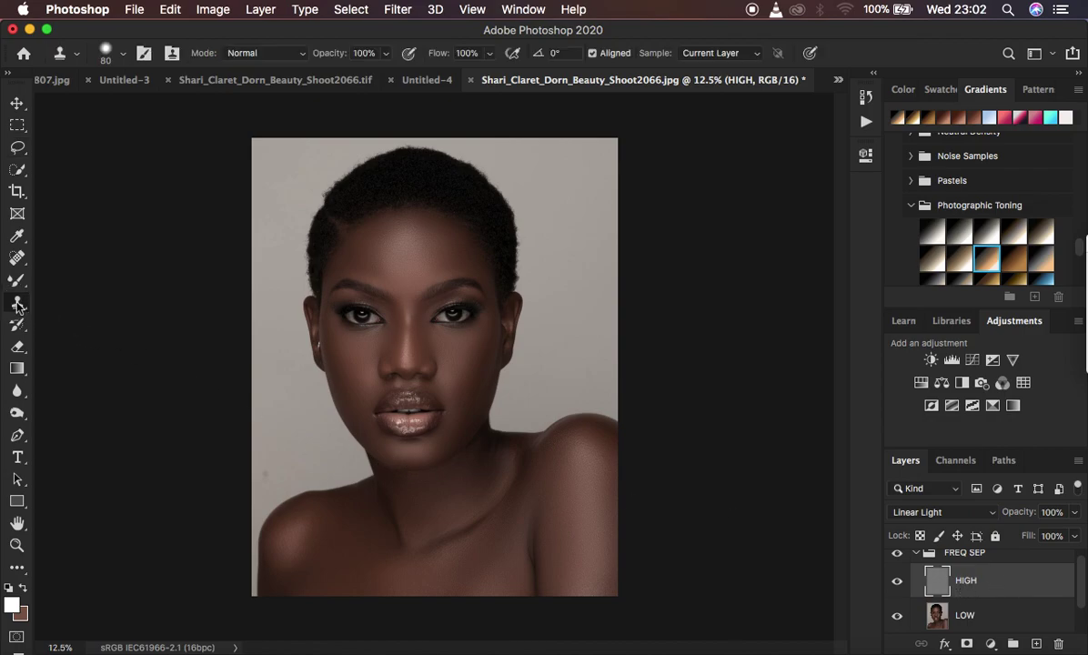
click(123, 56)
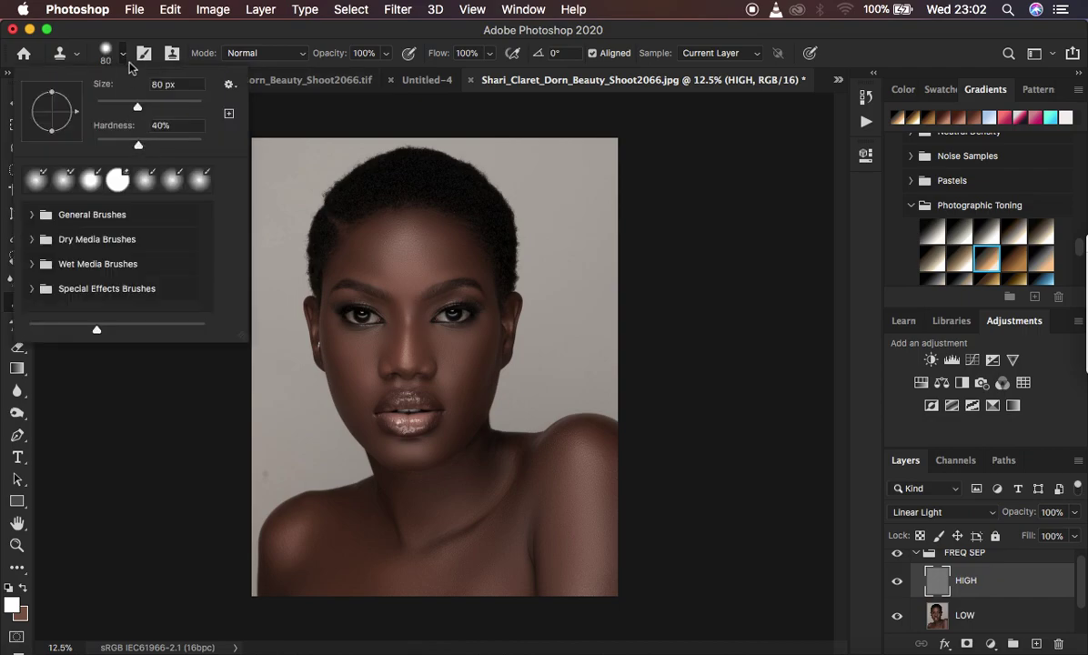
click(124, 54)
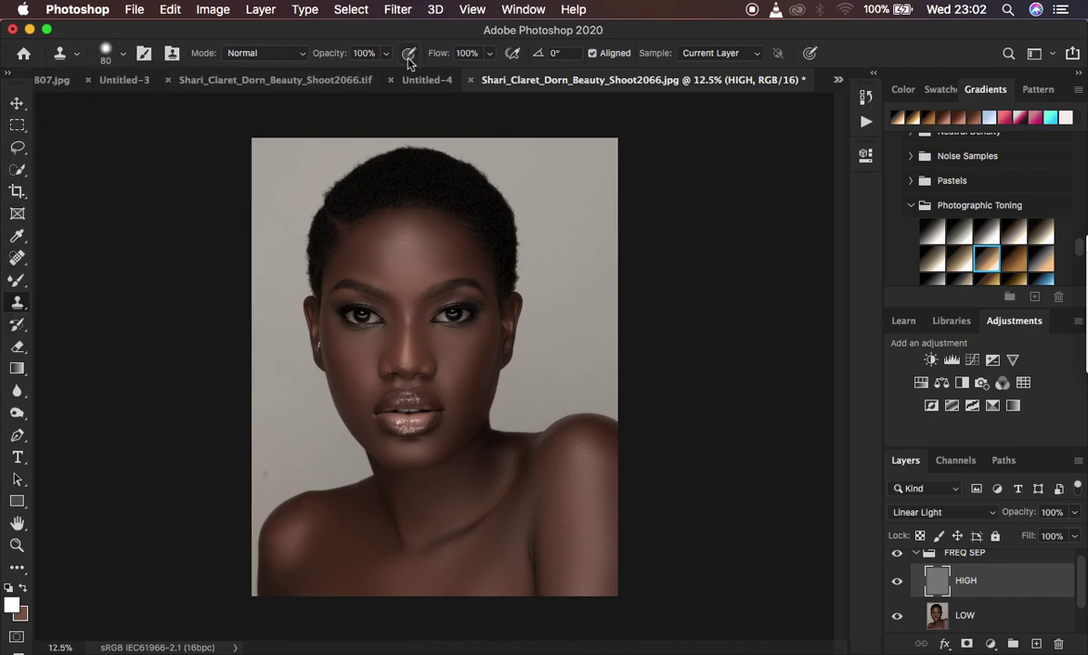
click(710, 53)
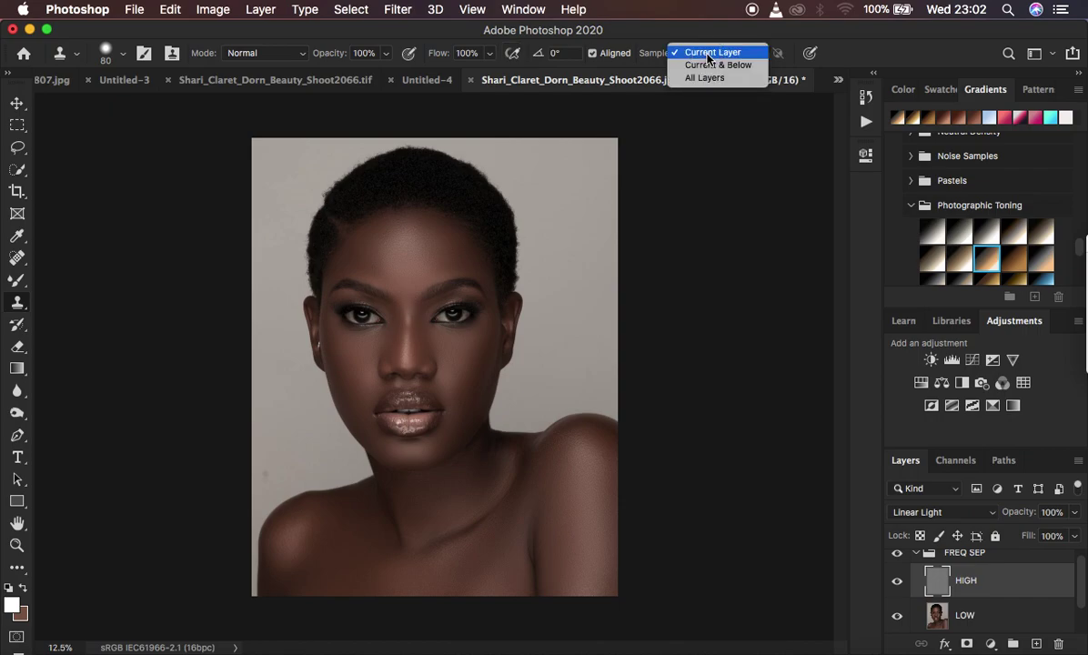
click(709, 53)
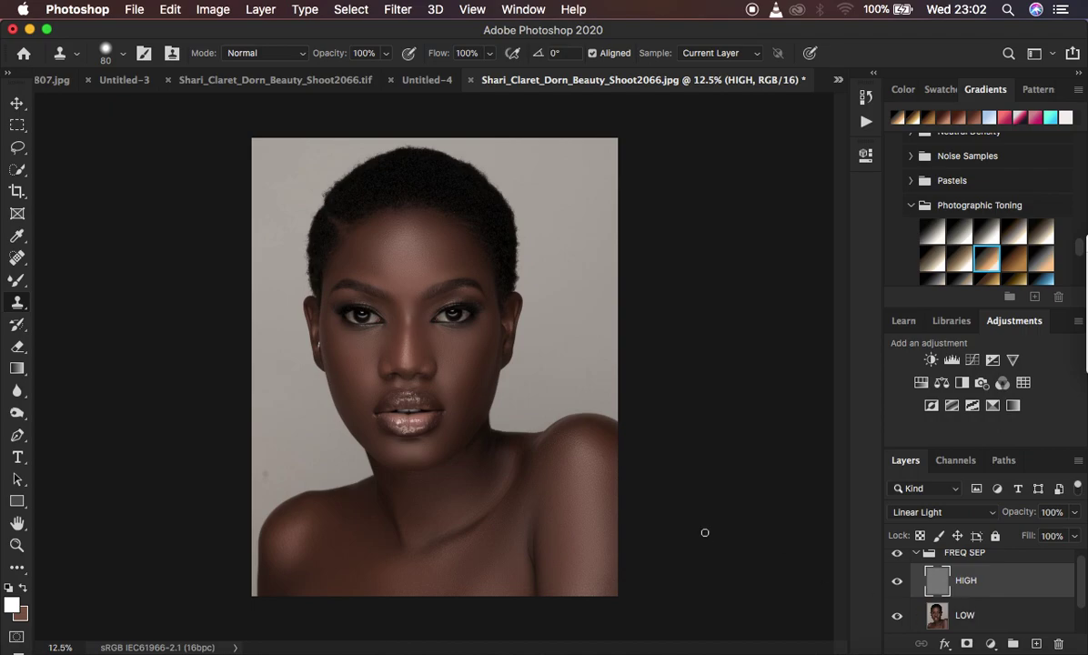
Clone clean texture over the rough spots on the image-right cheek of the HIGH layer with a size 30 brush.
key(super+equal)
key(super+equal)
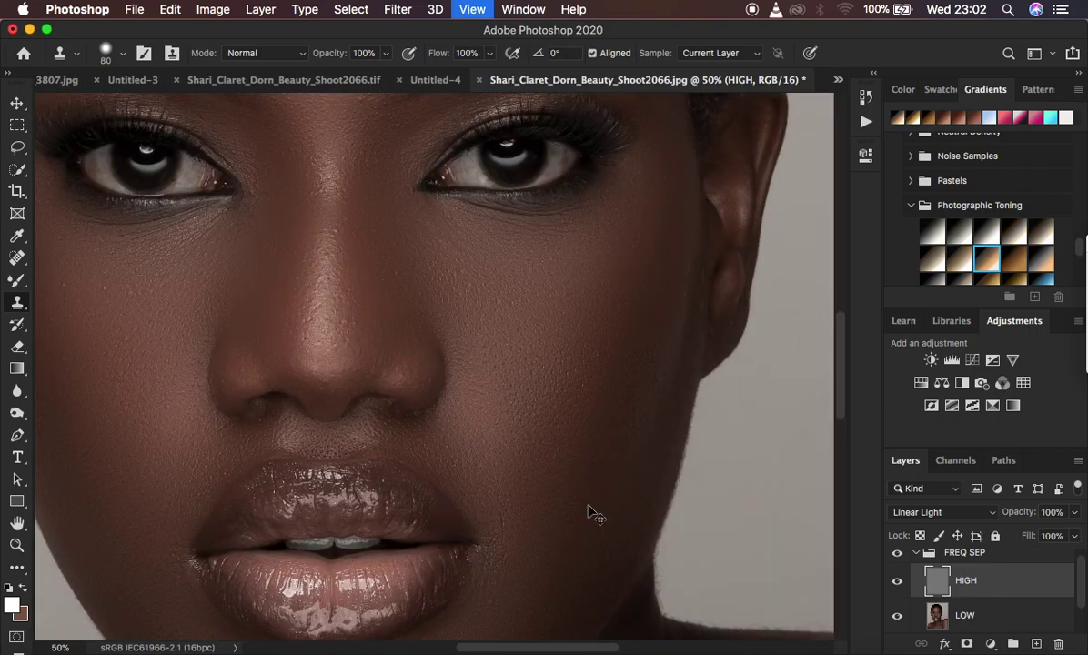
key(super+equal)
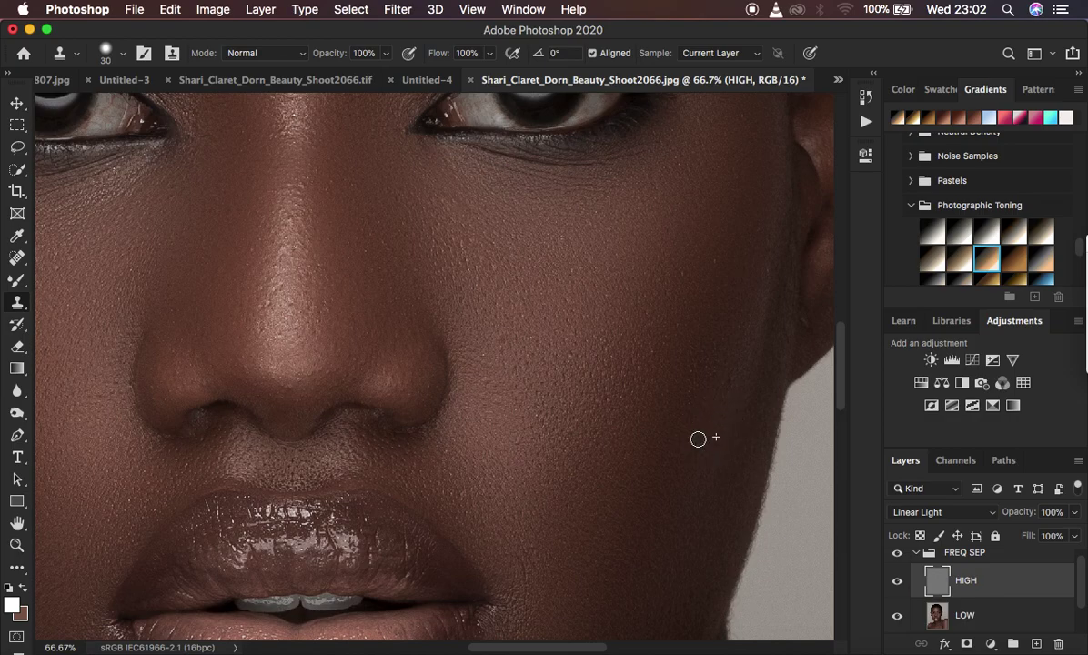
click(728, 446)
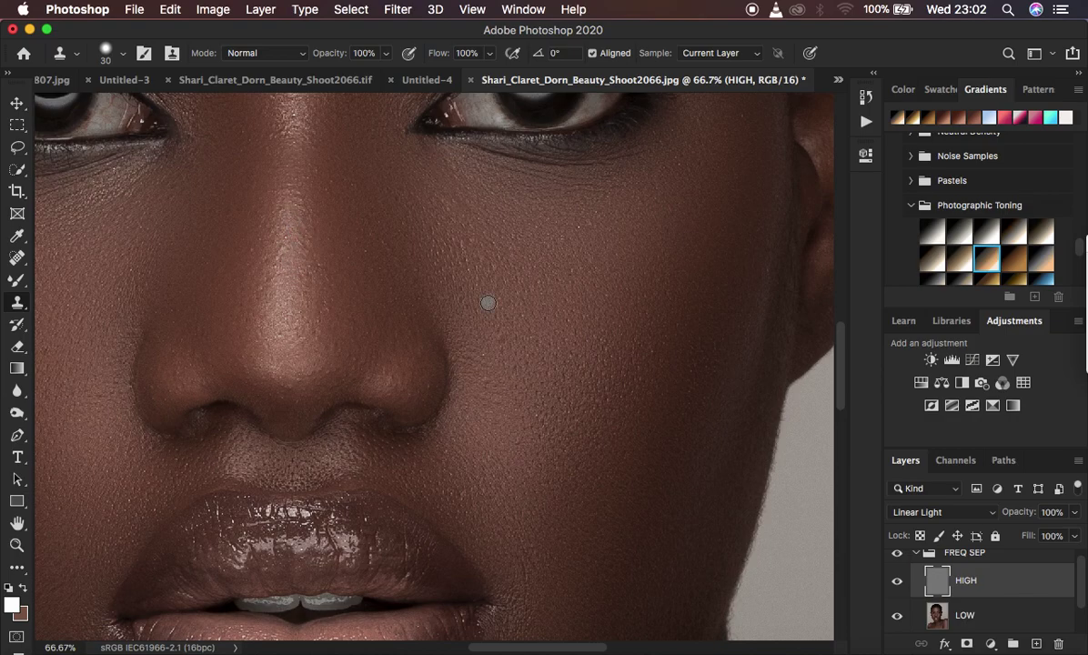
Clone clean skin texture over the uneven spots across the forehead on the HIGH layer.
scroll(488, 303, up, 10)
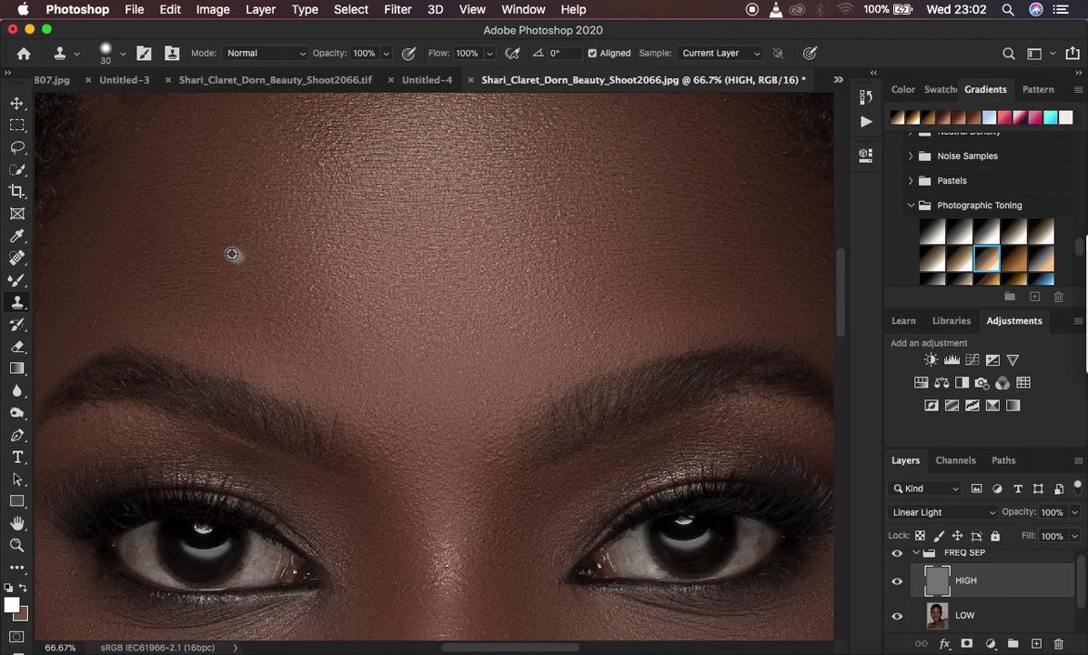
mouse_move(585, 263)
mouse_down()
mouse_move(621, 346)
mouse_move(594, 337)
mouse_move(726, 318)
mouse_up()
scroll(623, 265, up, 4)
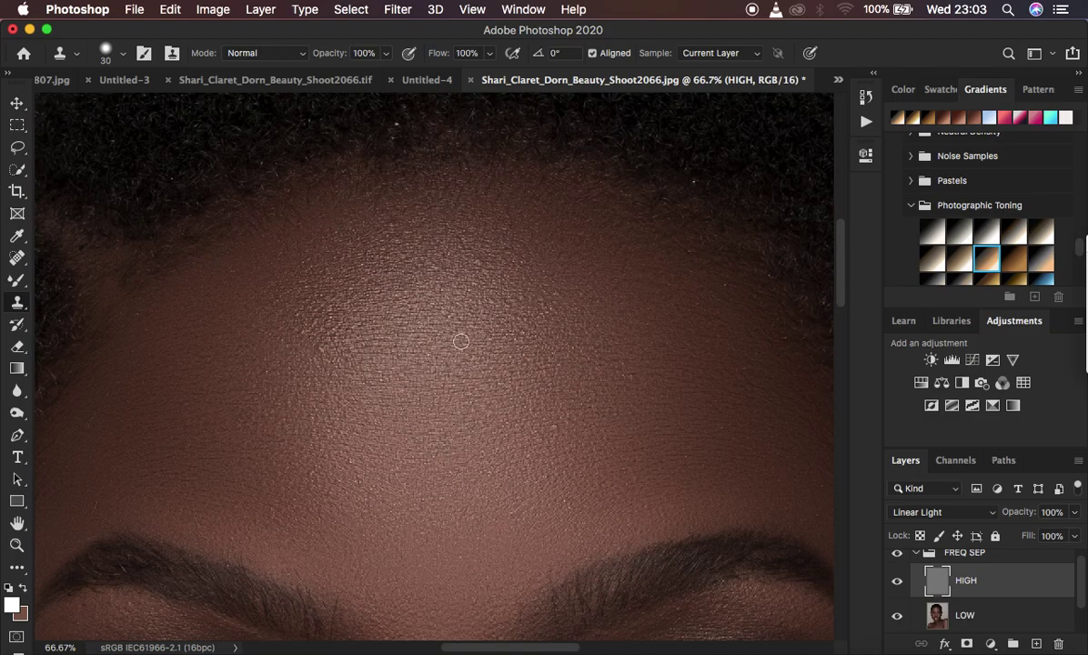
alt+click(356, 352)
Clone clean texture over the blemishes on the image-left cheek beside the nose and below the eye.
scroll(400, 456, down, 10)
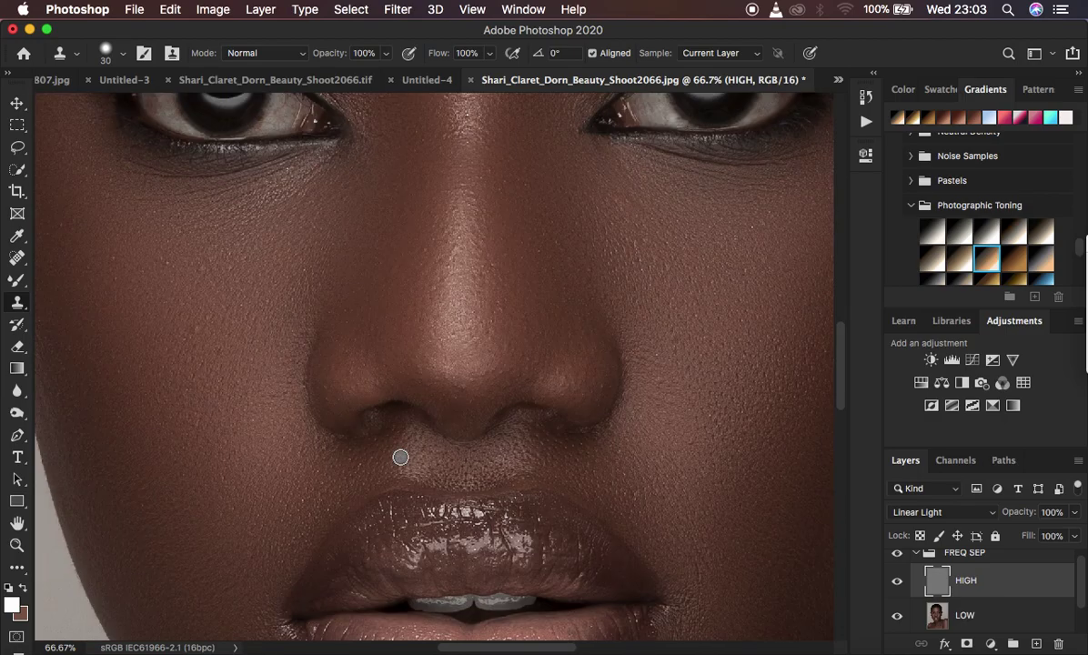
scroll(400, 456, left, 3)
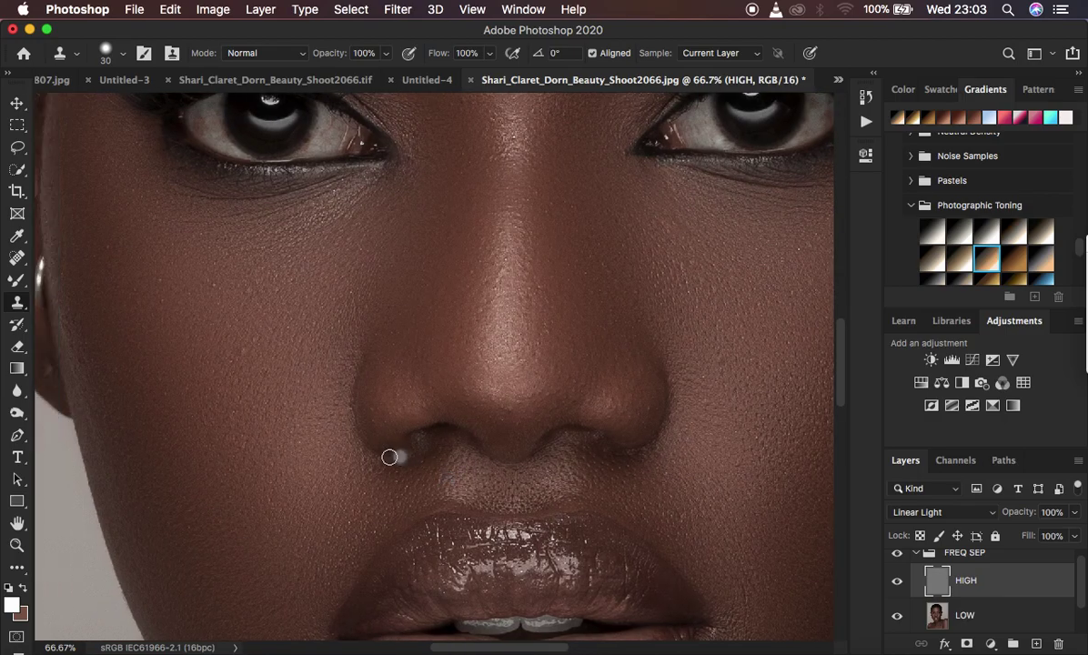
click(278, 372)
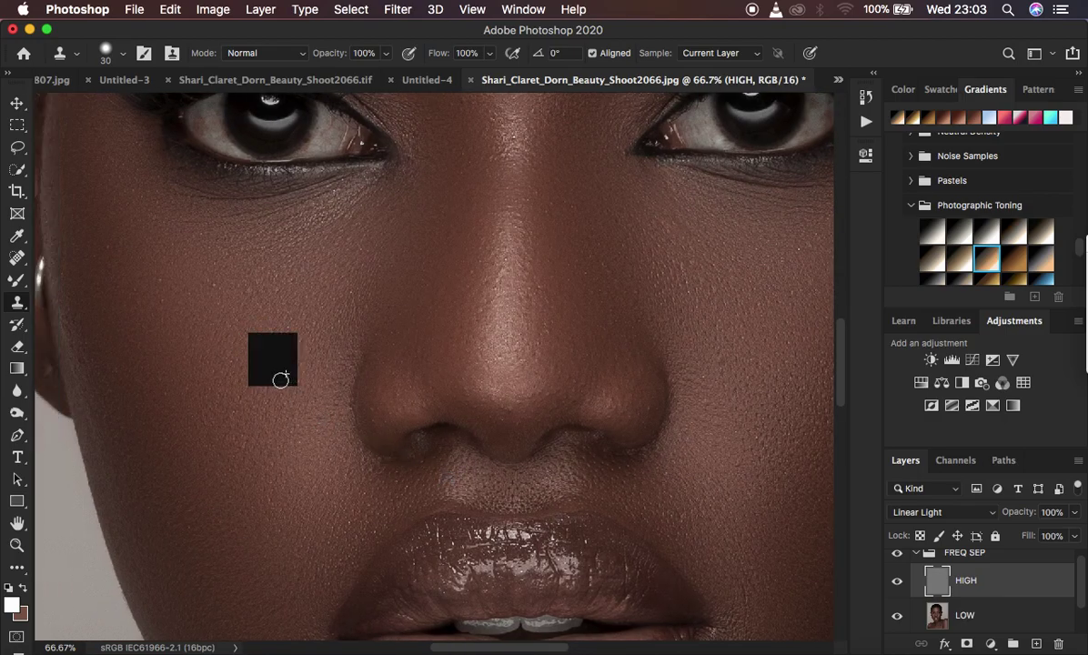
click(243, 311)
click(195, 298)
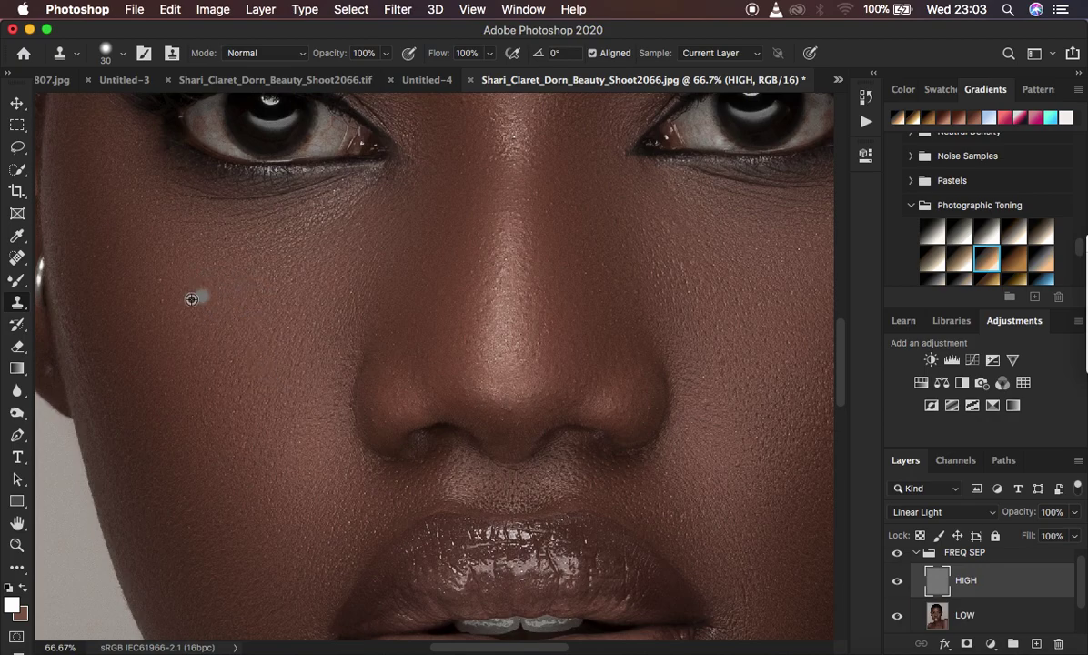
alt+click(174, 285)
Sample nearby skin and clone out the texture flaws around the image-right corner of the mouth.
scroll(573, 488, down, 10)
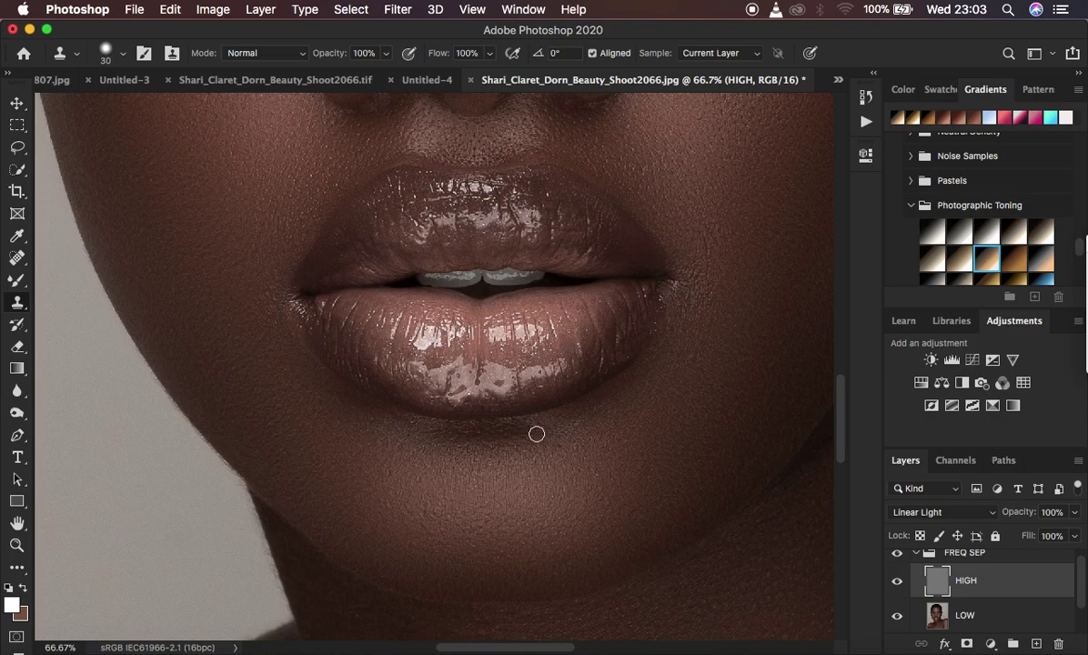
alt+click(709, 248)
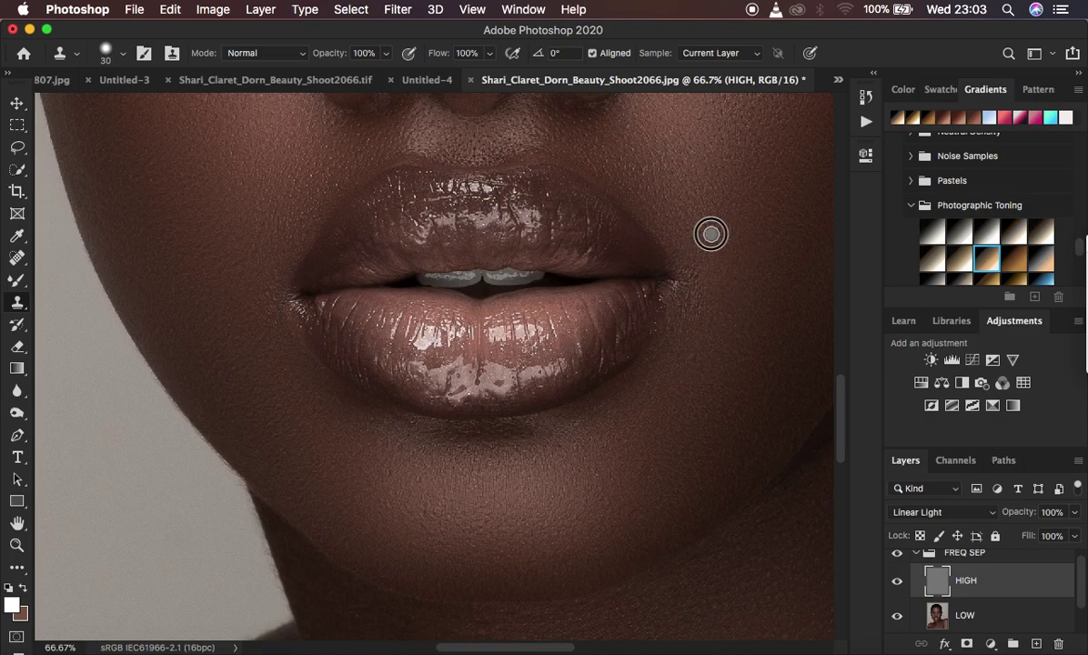
alt+click(708, 299)
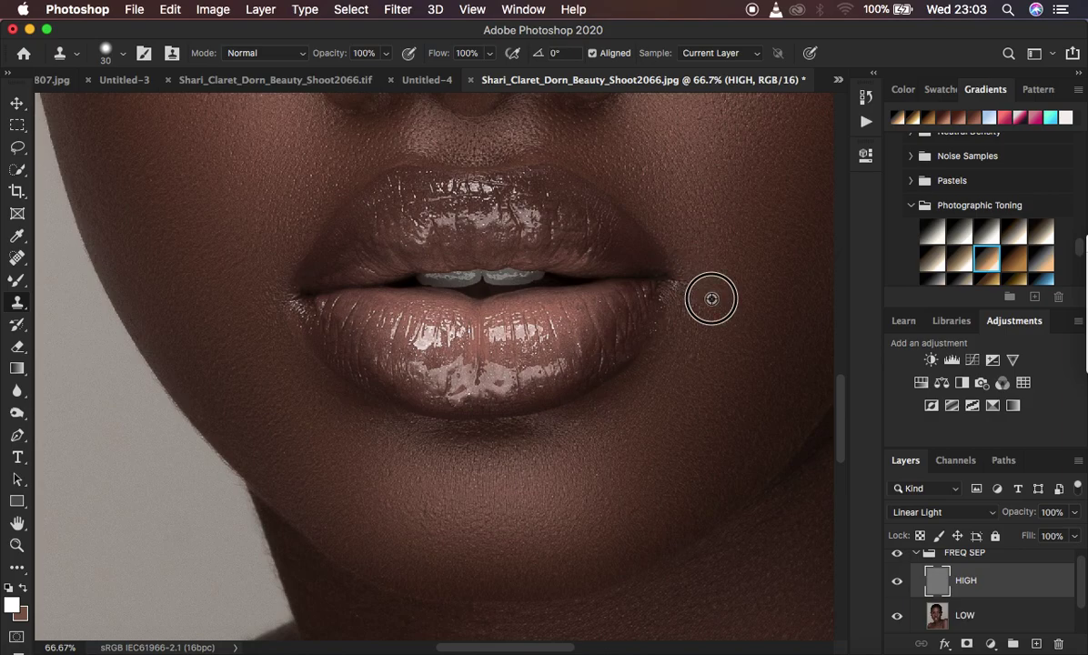
alt+click(686, 285)
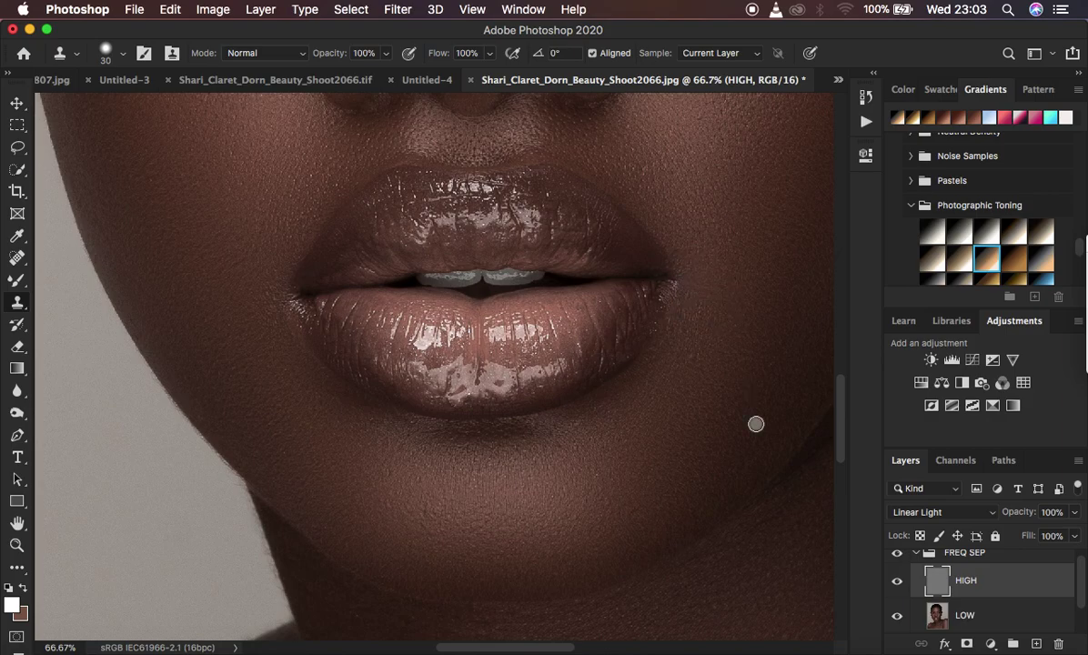
Enlarge the Clone Stamp brush to 50 and clone away the bright specks on the neck below the chin.
scroll(756, 424, down, 5)
key(bracketright)
key(bracketright)
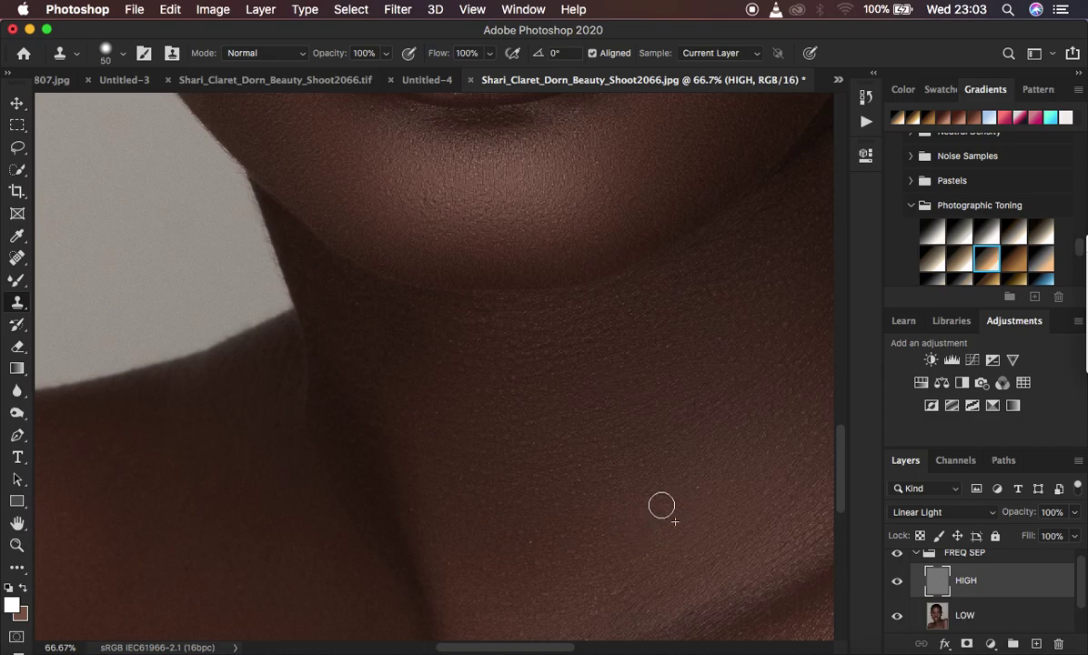
alt+click(733, 392)
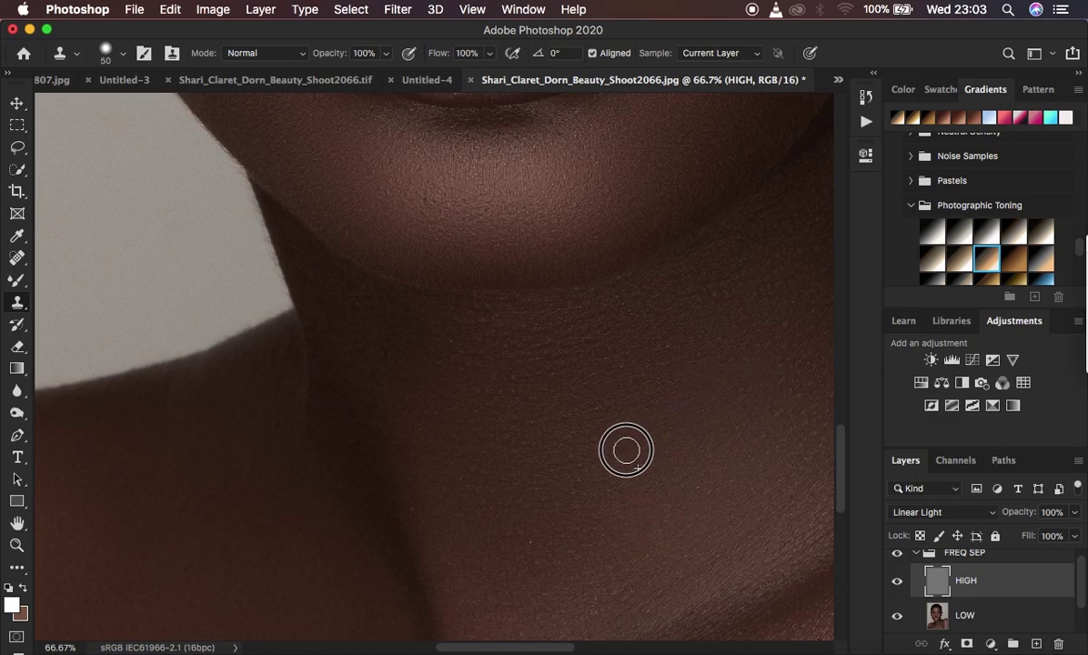
click(466, 450)
alt+click(272, 428)
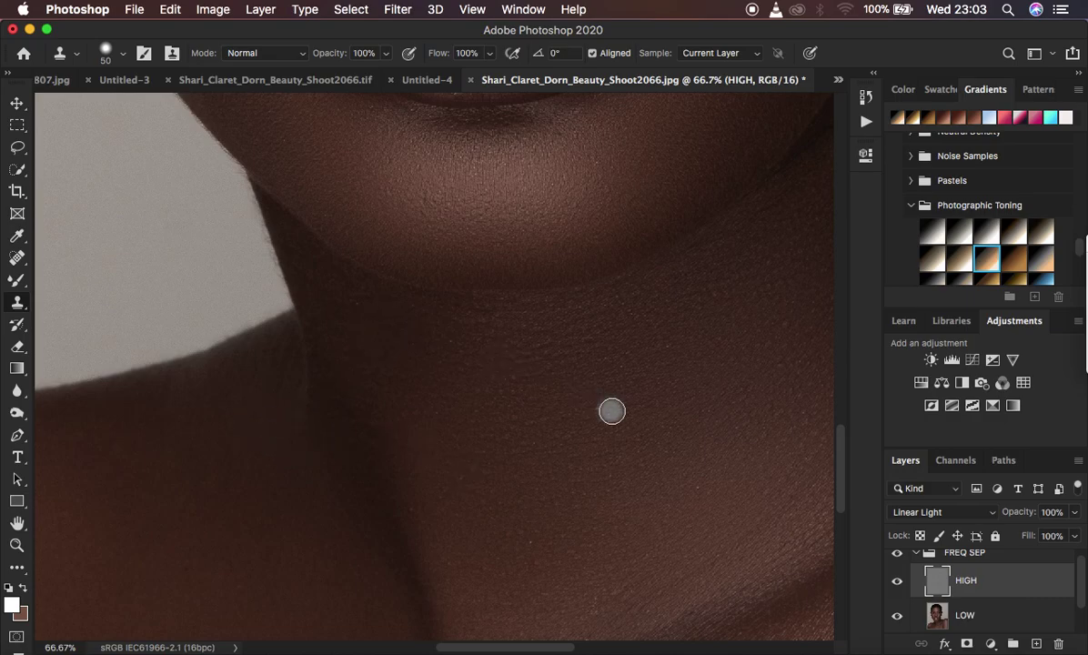
Clone clean texture over the specks between the collarbone and the image-right shoulder crease.
scroll(612, 413, right, 10)
scroll(612, 413, down, 6)
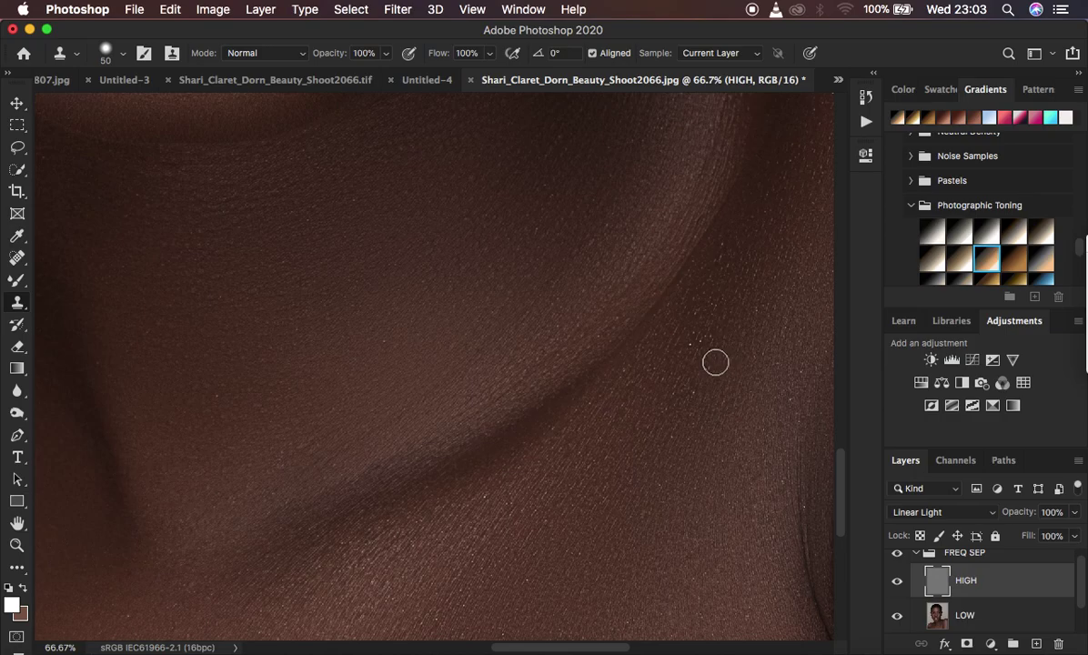
scroll(704, 349, down, 5)
scroll(704, 349, right, 3)
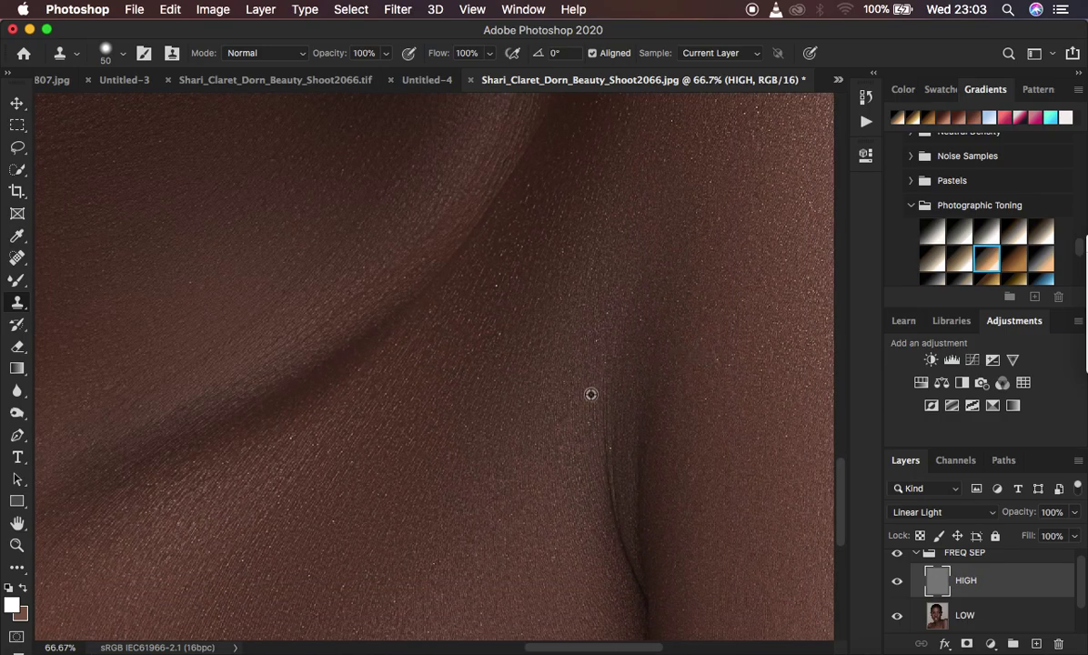
mouse_move(592, 392)
mouse_down()
mouse_move(607, 422)
mouse_move(617, 535)
mouse_move(617, 481)
mouse_up()
Check the cloned skin texture across the whole portrait at reduced zoom.
key(super+minus)
key(super+minus)
key(super+minus)
key(super+minus)
key(super+minus)
key(super+minus)
key(super+equal)
key(super+equal)
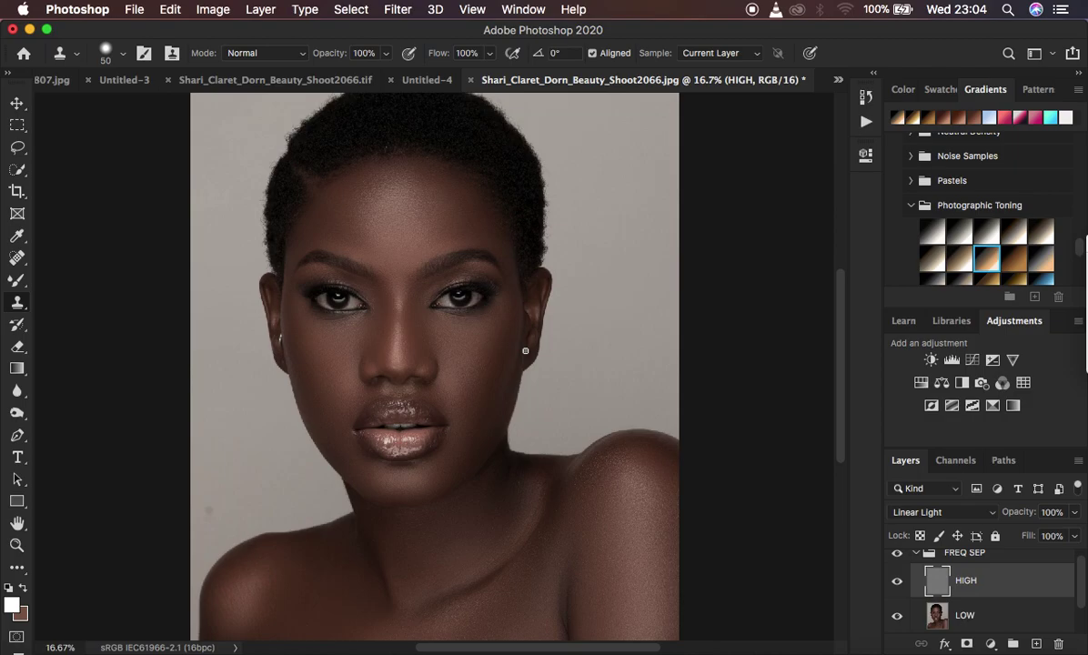
Touch up the remaining texture flaws on the forehead and nose bridge of the HIGH layer with the Clone Stamp.
key(super+equal)
key(super+equal)
key(super+equal)
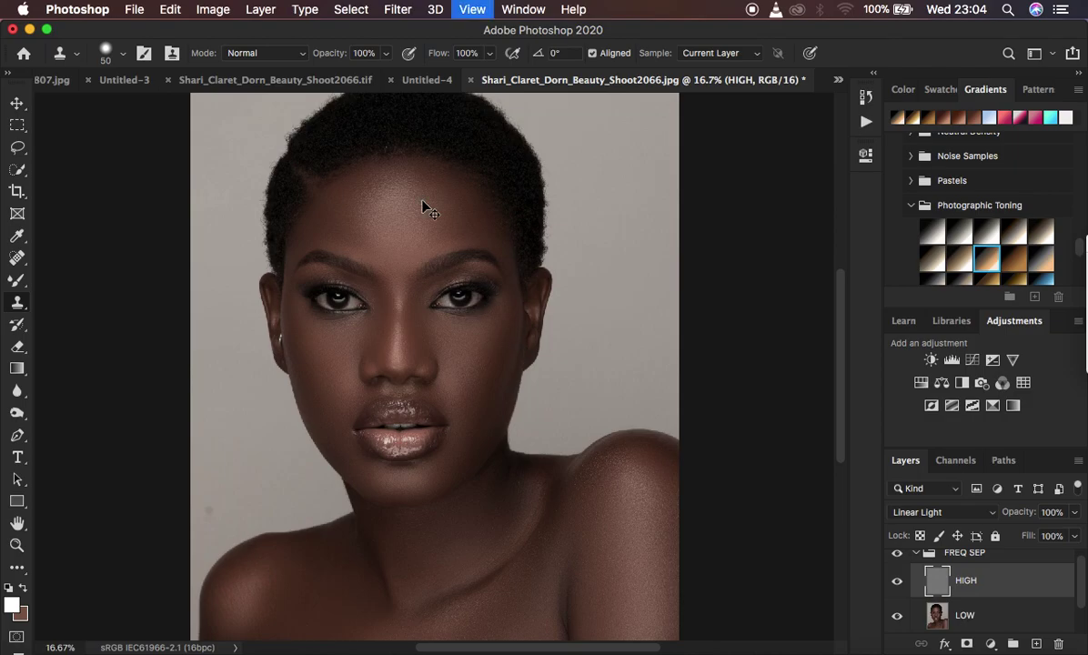
scroll(423, 200, up, 10)
scroll(422, 200, left, 3)
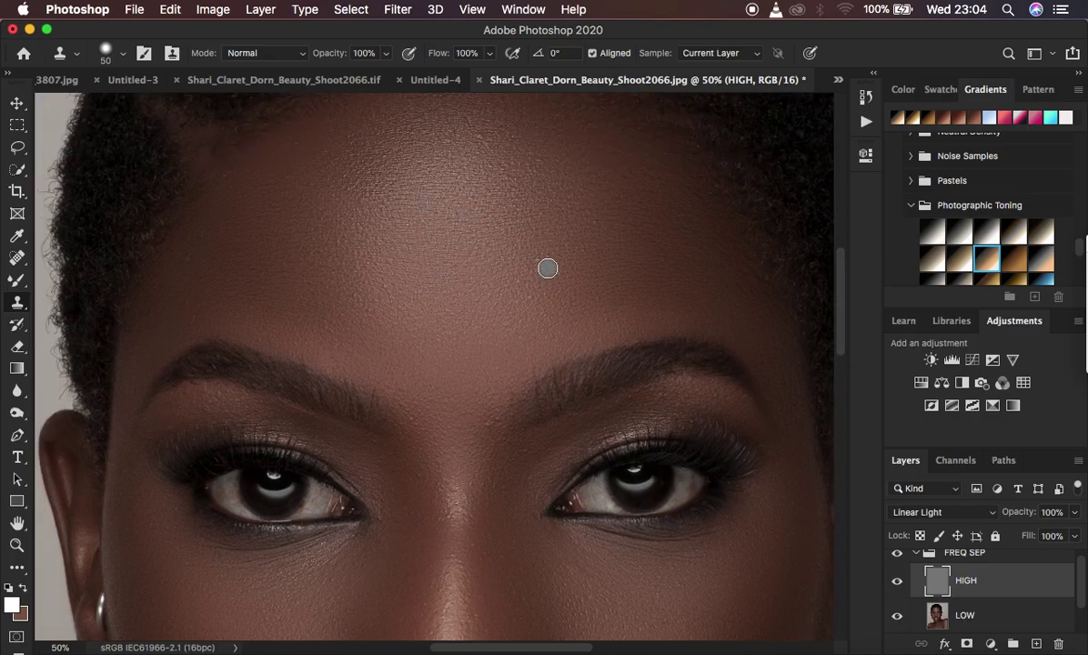
alt+click(548, 310)
click(471, 475)
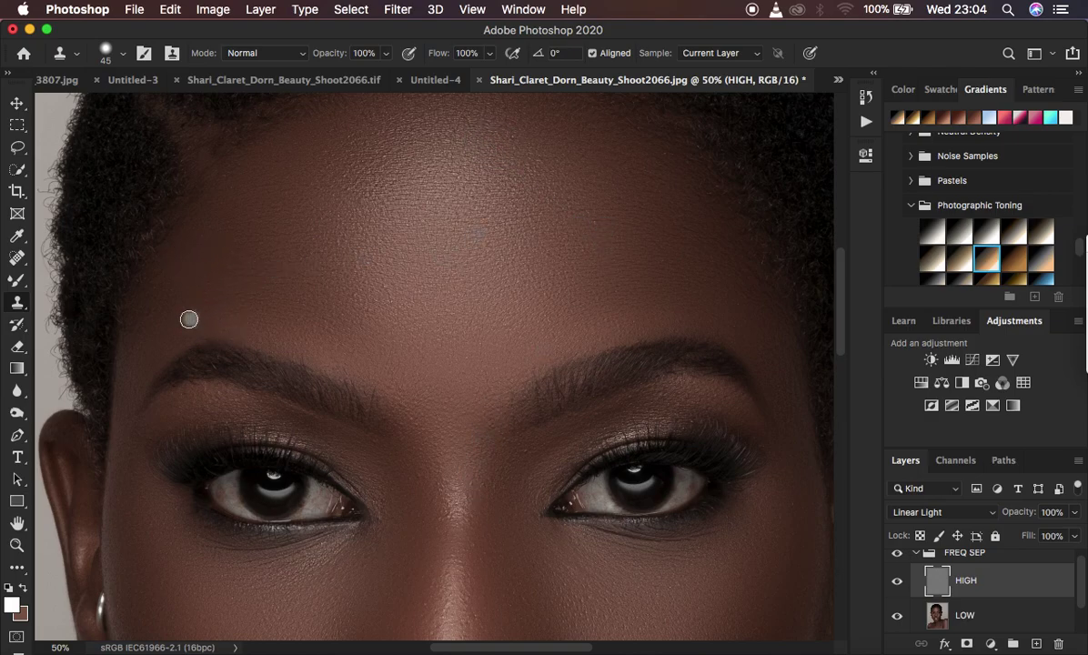
Collapse the FREQ SEP group and add a Hue/Saturation adjustment layer above it.
key(super+minus)
key(super+minus)
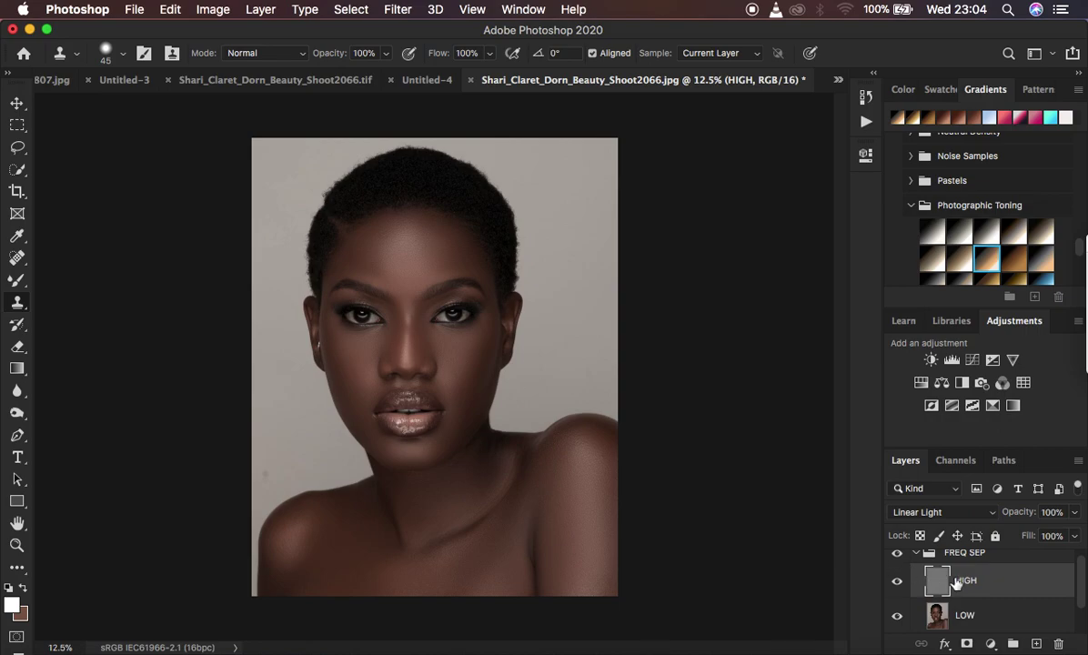
click(918, 554)
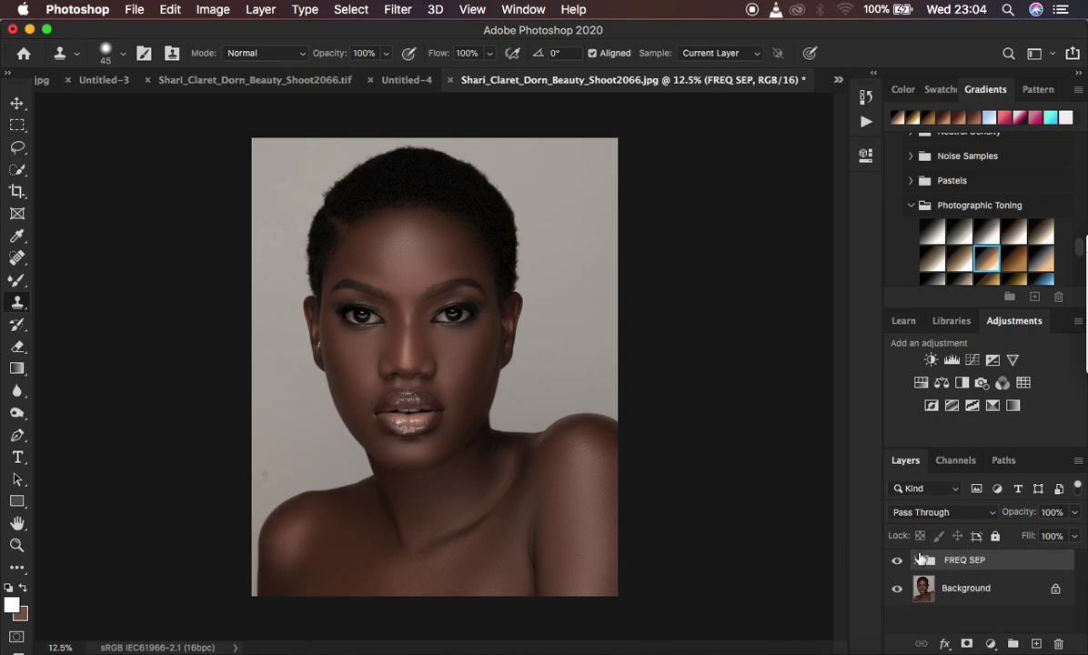
click(990, 643)
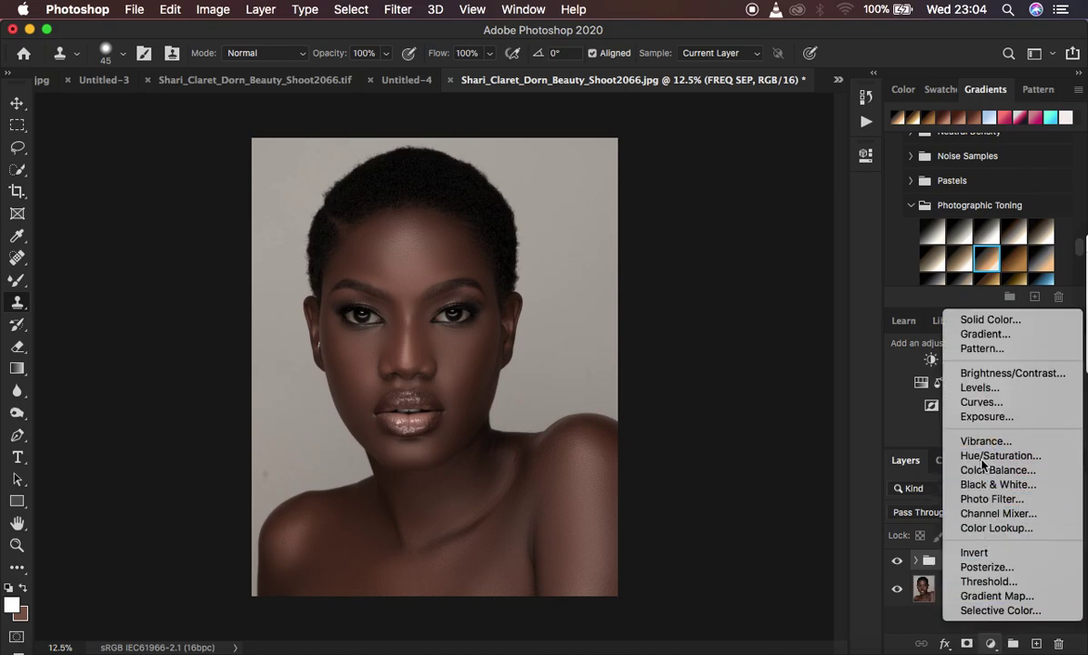
click(983, 457)
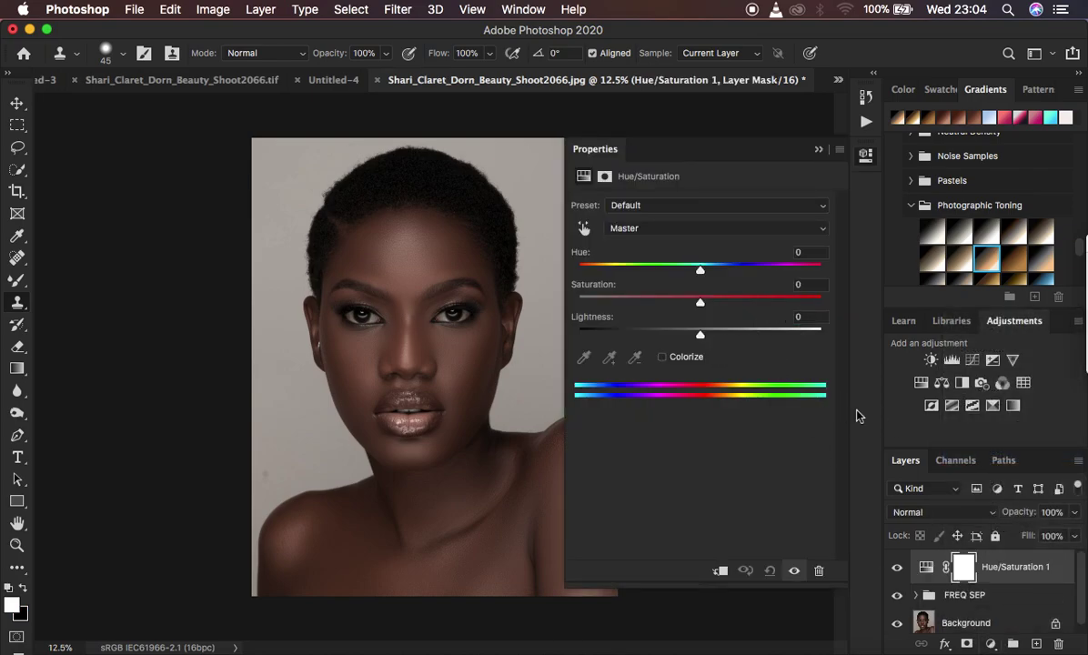
Set the Hue/Saturation adjustment to Saturation -75 and Lightness +11, then close its properties.
drag(699, 302, 609, 301)
drag(702, 341, 714, 336)
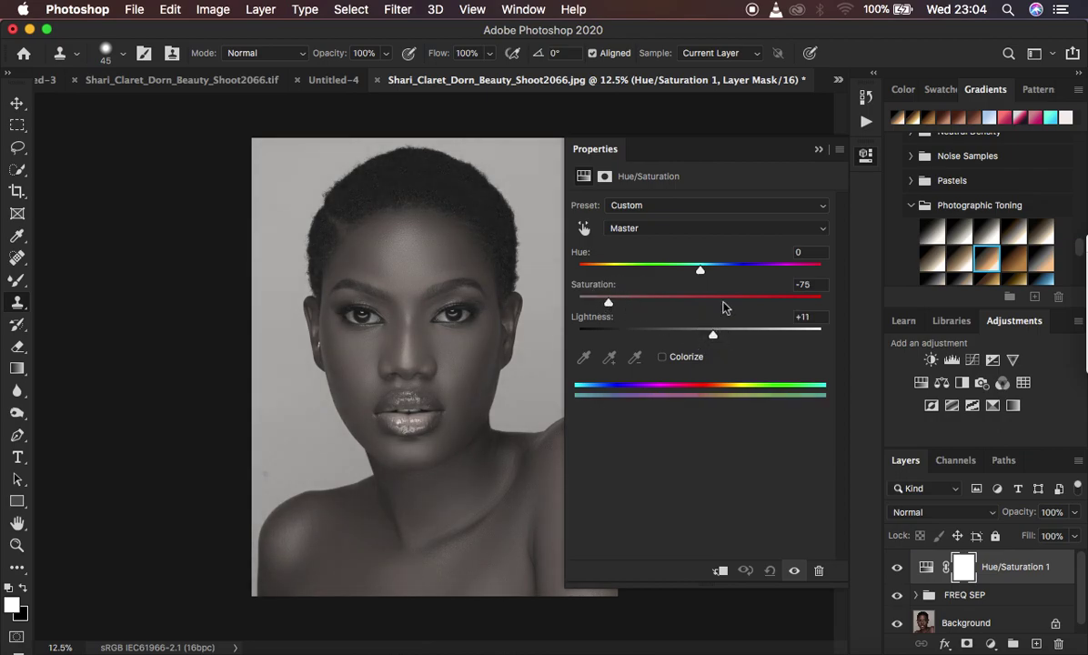
click(819, 152)
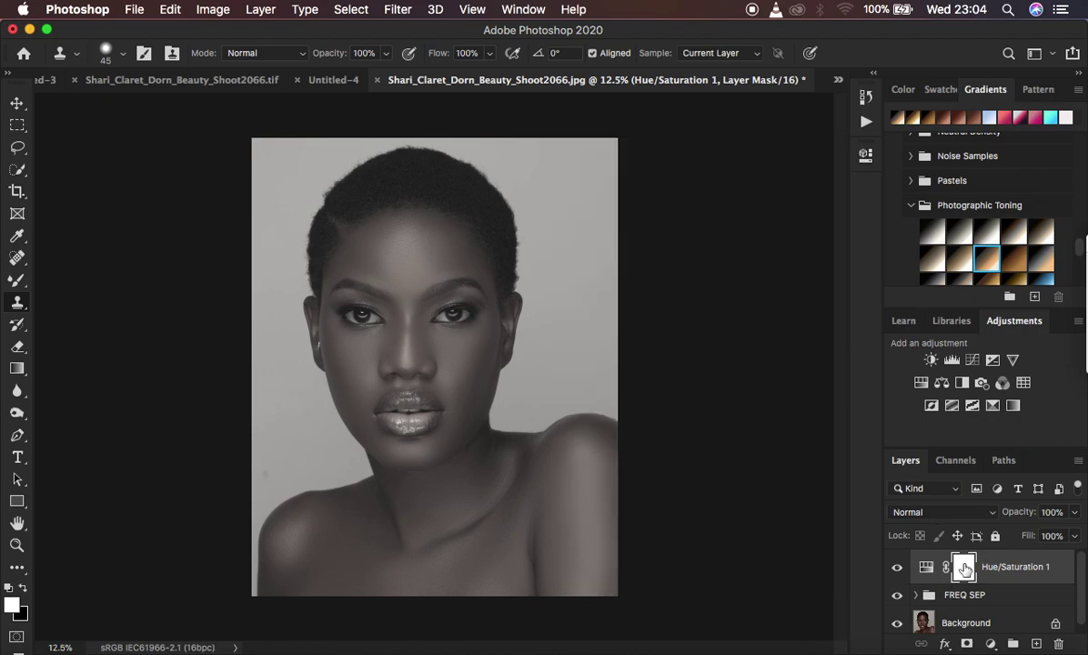
Invert the Hue/Saturation layer mask to black and activate the regular Brush tool with default white and black colours.
key(super+i)
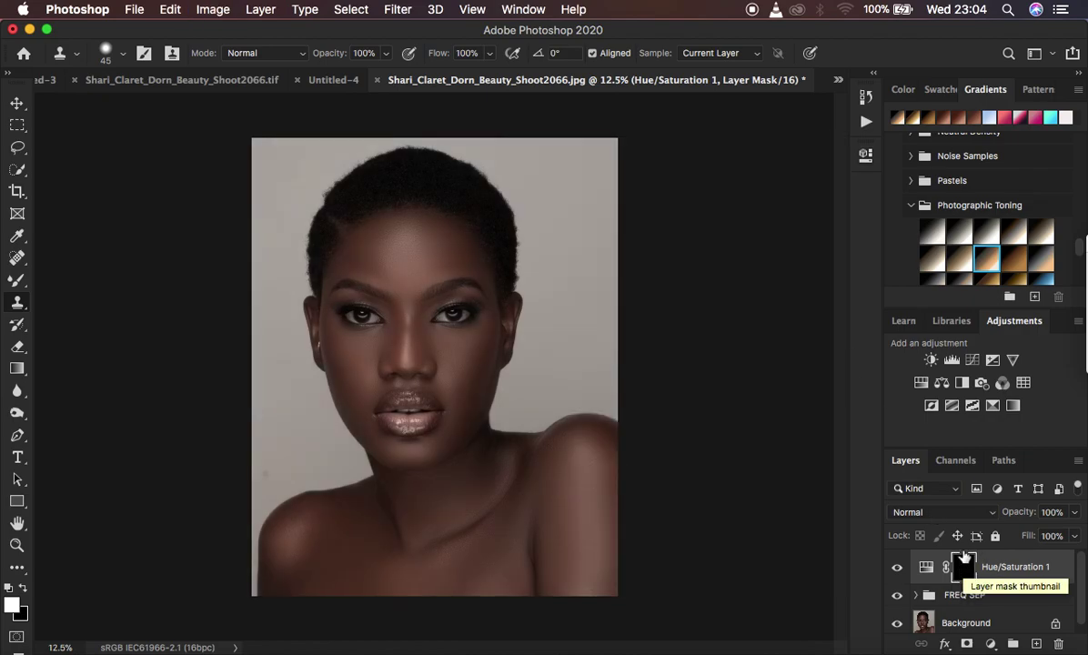
drag(18, 282, 65, 281)
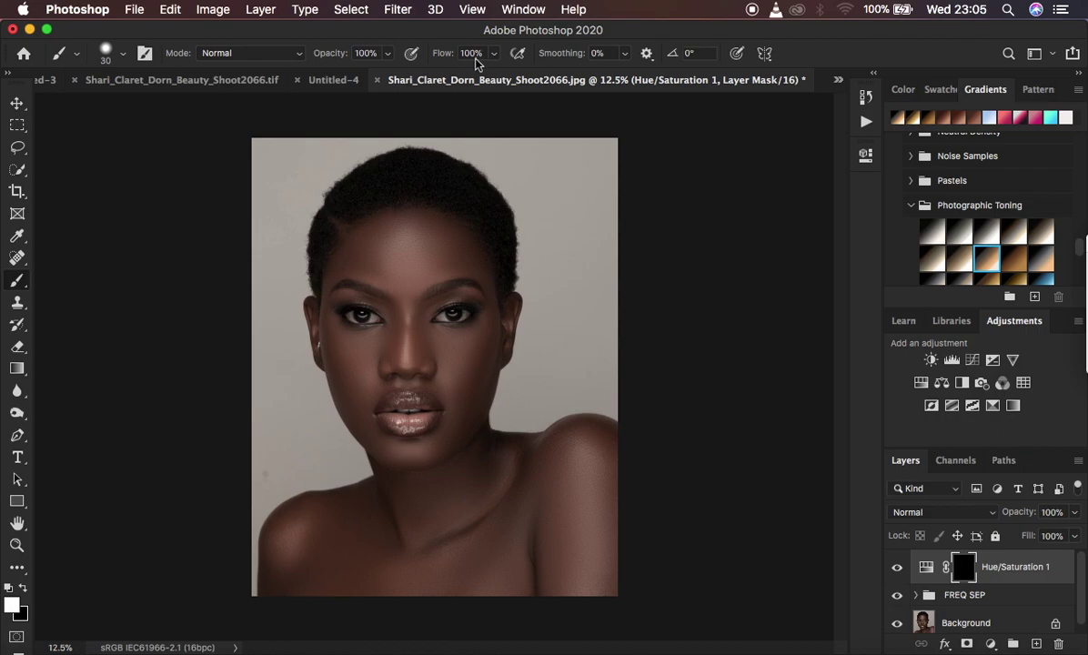
click(9, 588)
Paint white on the Hue/Saturation mask over the white of the image-right eye with a size 35 brush.
key(super+equal)
key(super+equal)
key(super+equal)
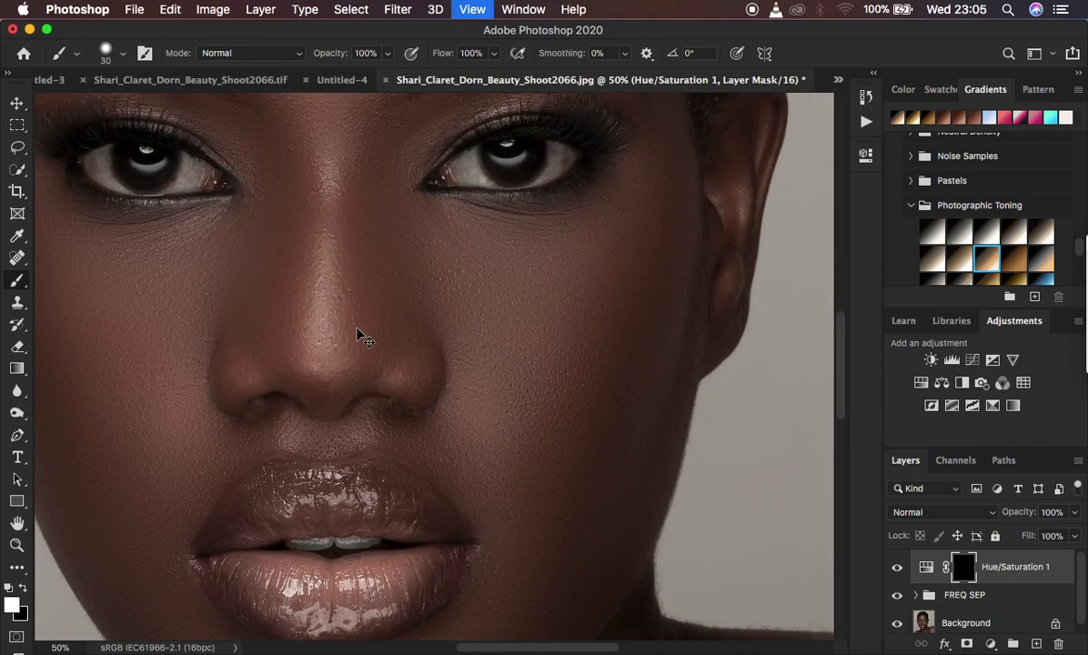
scroll(544, 172, up, 6)
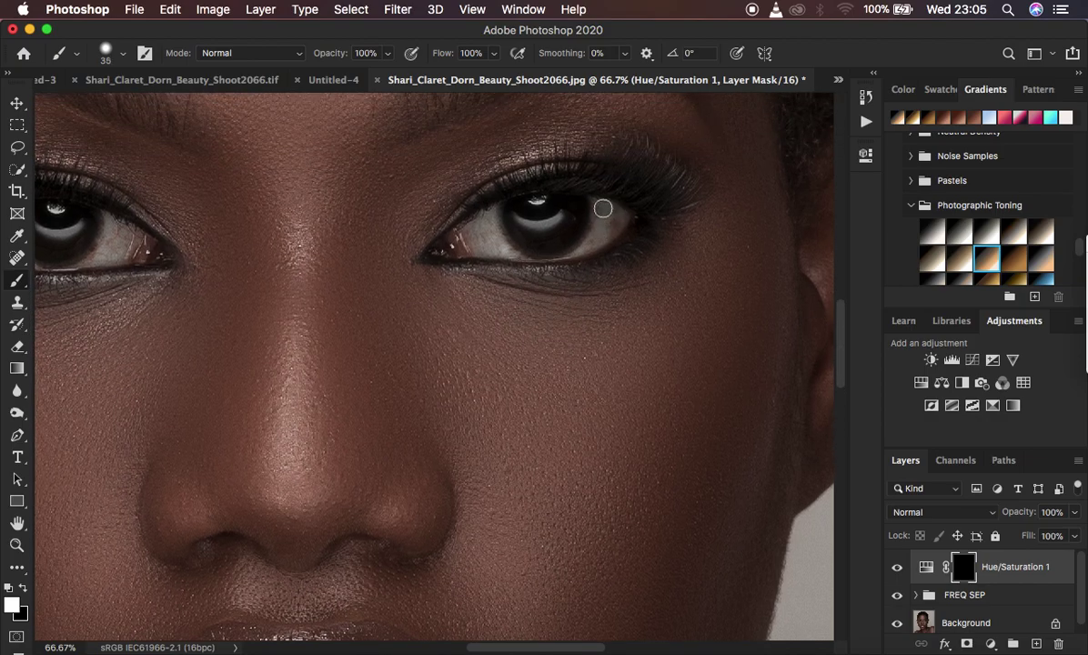
mouse_move(607, 216)
mouse_down()
mouse_move(585, 250)
mouse_move(607, 209)
mouse_move(615, 211)
mouse_move(492, 233)
mouse_move(497, 241)
mouse_move(488, 222)
mouse_move(493, 245)
mouse_move(476, 232)
mouse_move(486, 220)
mouse_move(510, 248)
mouse_move(490, 221)
mouse_move(515, 247)
mouse_up()
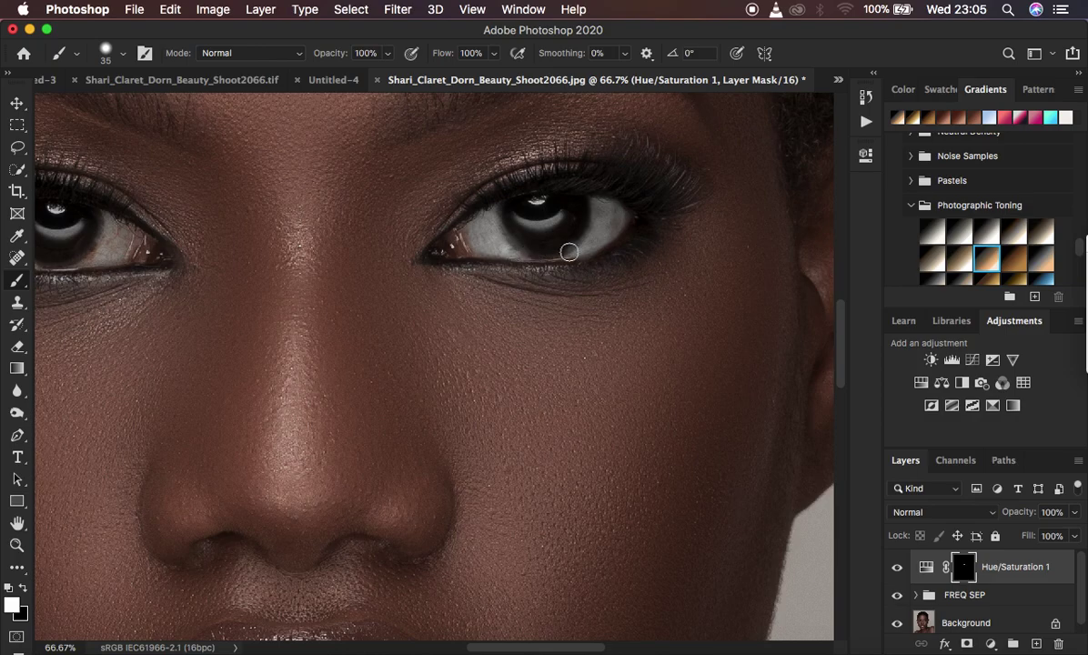
Swap to black and paint the adjustment off the iris and lower lid of the image-right eye.
click(23, 588)
mouse_move(510, 216)
mouse_down()
mouse_move(505, 224)
mouse_move(533, 243)
mouse_move(518, 235)
mouse_move(555, 241)
mouse_move(538, 216)
mouse_move(535, 227)
mouse_move(544, 217)
mouse_move(563, 248)
mouse_move(609, 255)
mouse_move(562, 273)
mouse_up()
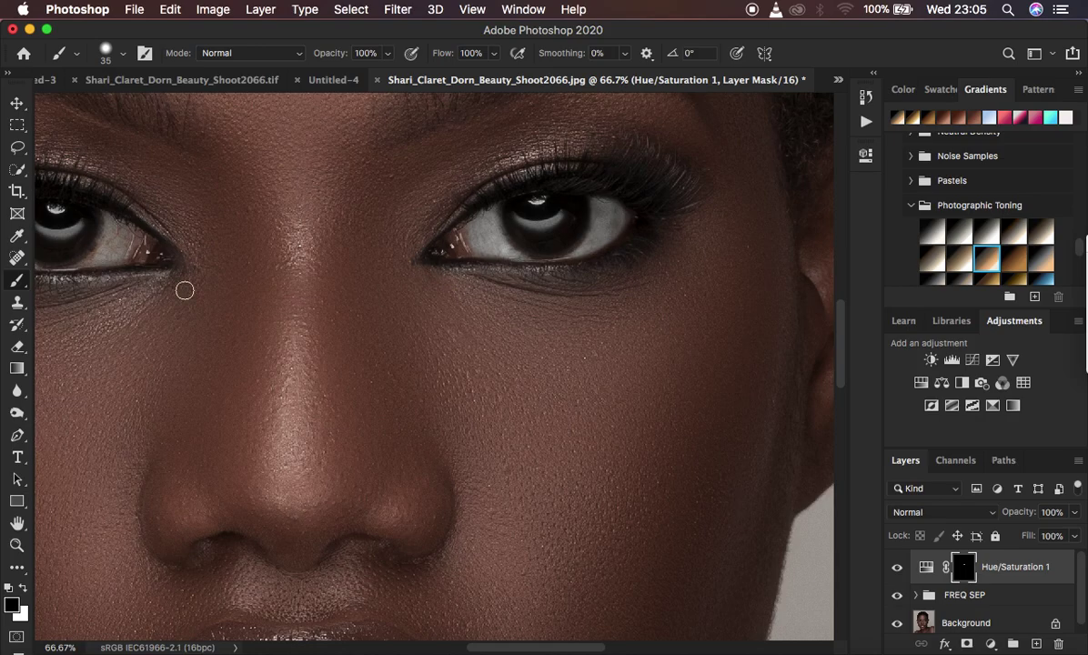
drag(167, 237, 348, 232)
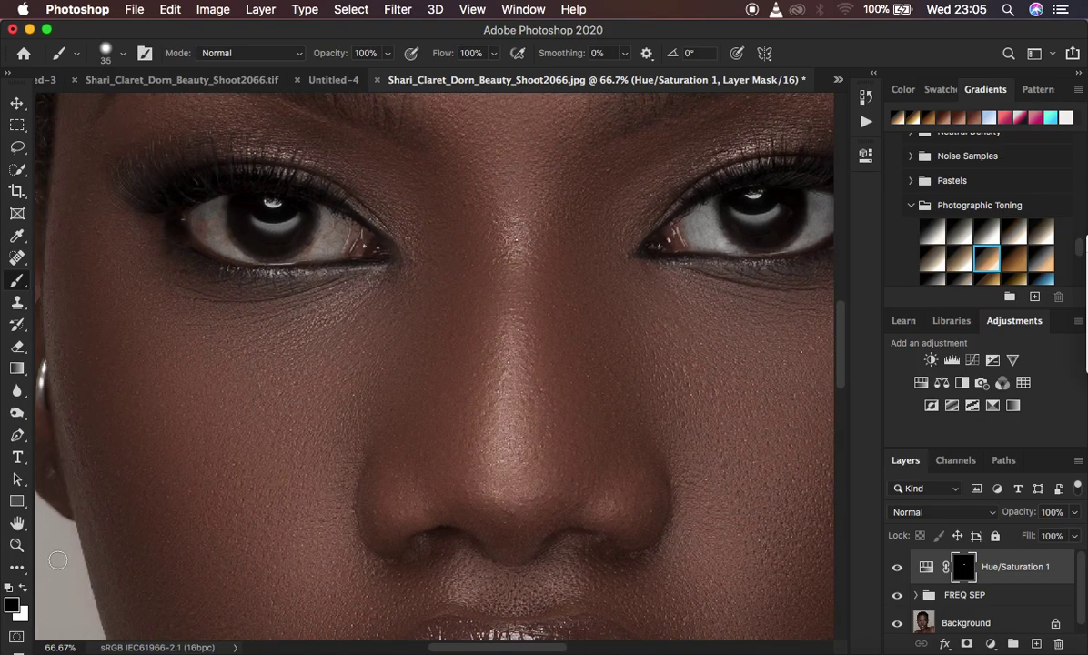
Swap to white and paint the Hue/Saturation adjustment onto the white of the image-left eye through its mask.
click(24, 586)
mouse_move(205, 218)
mouse_down()
mouse_move(214, 231)
mouse_move(216, 211)
mouse_move(219, 225)
mouse_move(205, 219)
mouse_move(232, 246)
mouse_move(221, 209)
mouse_move(314, 207)
mouse_move(323, 225)
mouse_move(347, 229)
mouse_move(309, 253)
mouse_move(337, 243)
mouse_move(304, 246)
mouse_move(301, 225)
mouse_move(280, 227)
mouse_up()
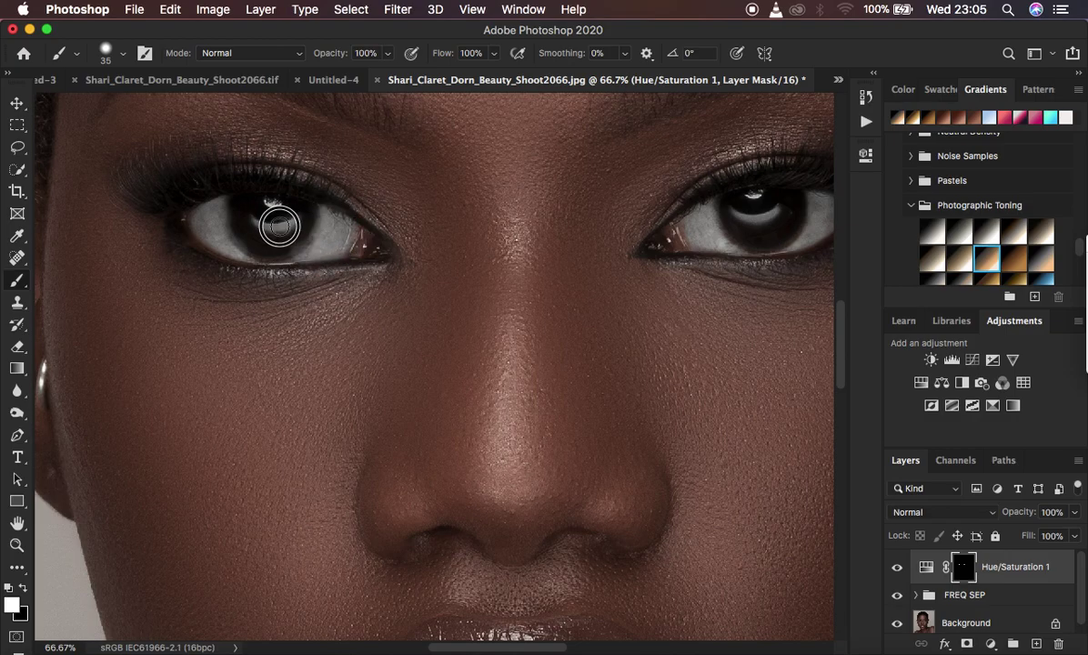
key(ctrl+z)
mouse_move(745, 214)
mouse_down()
mouse_move(773, 214)
mouse_move(755, 212)
mouse_up()
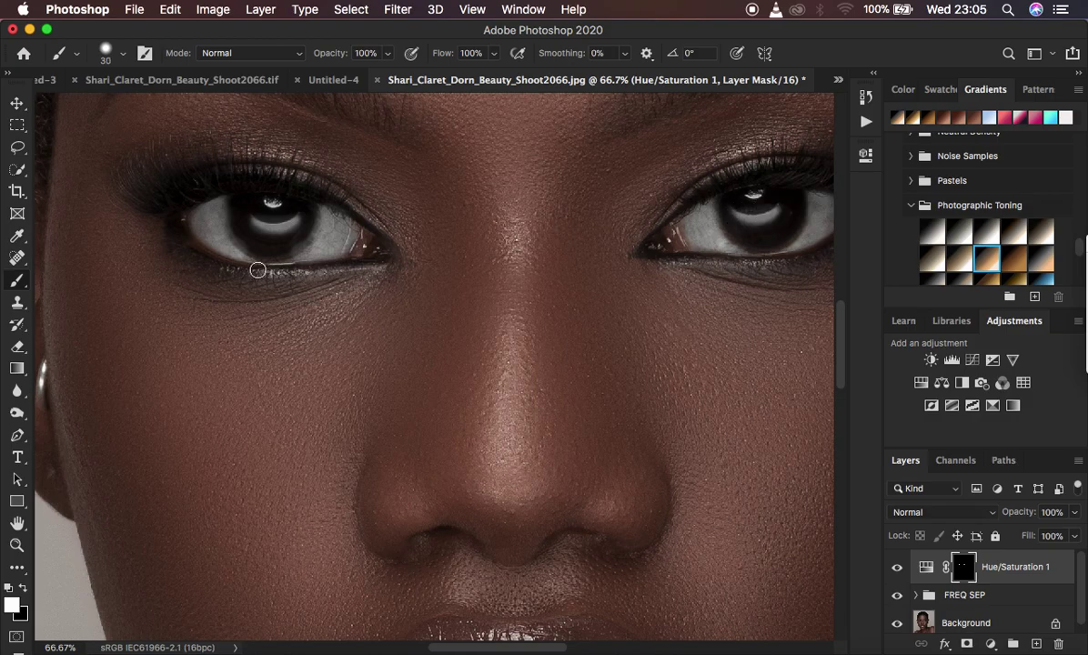
drag(235, 251, 262, 260)
Paint black with a size 25 brush over the image-left iris and upper lid on the mask, and compare the adjustment on and off.
click(25, 588)
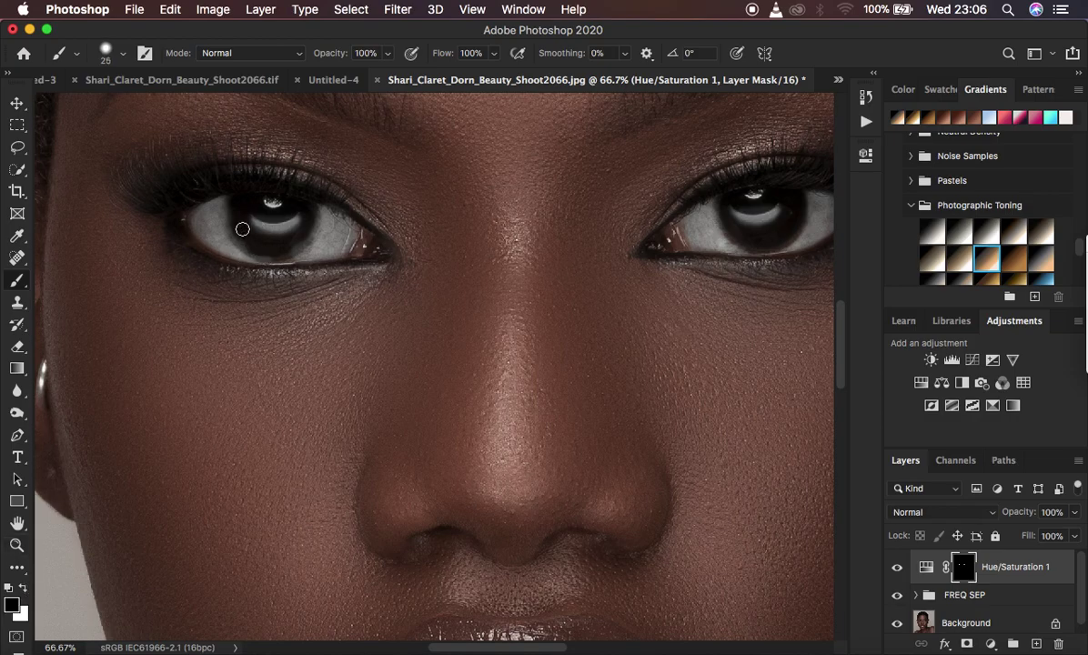
mouse_move(235, 222)
mouse_down()
mouse_move(268, 248)
mouse_move(308, 225)
mouse_move(282, 252)
mouse_move(248, 244)
mouse_move(261, 256)
mouse_move(278, 256)
mouse_move(258, 252)
mouse_move(232, 202)
mouse_up()
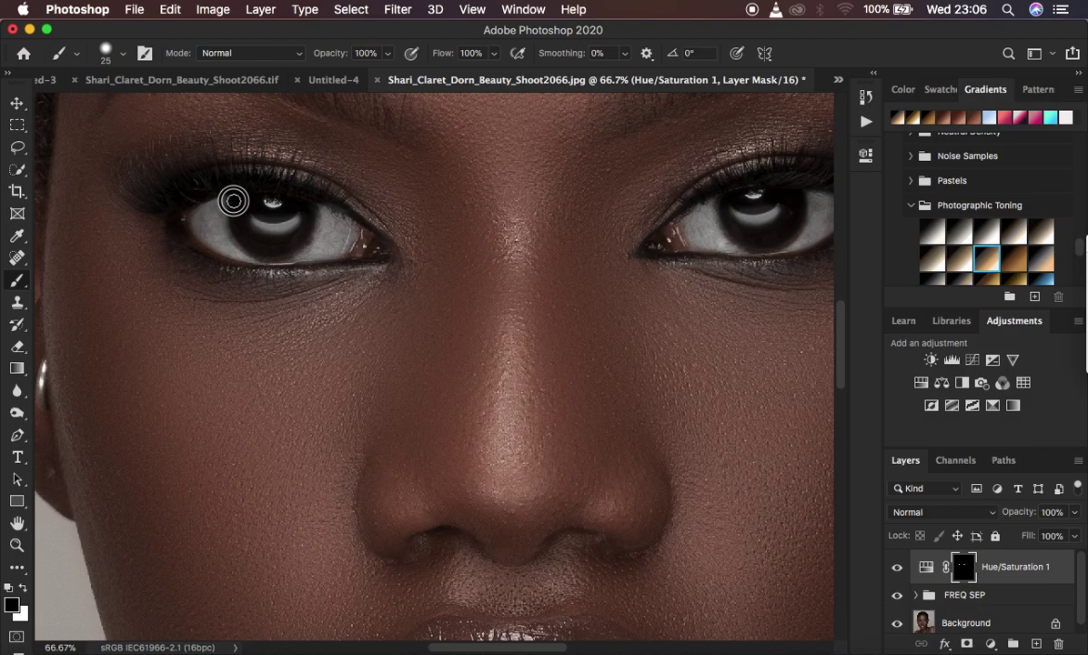
click(898, 567)
click(898, 568)
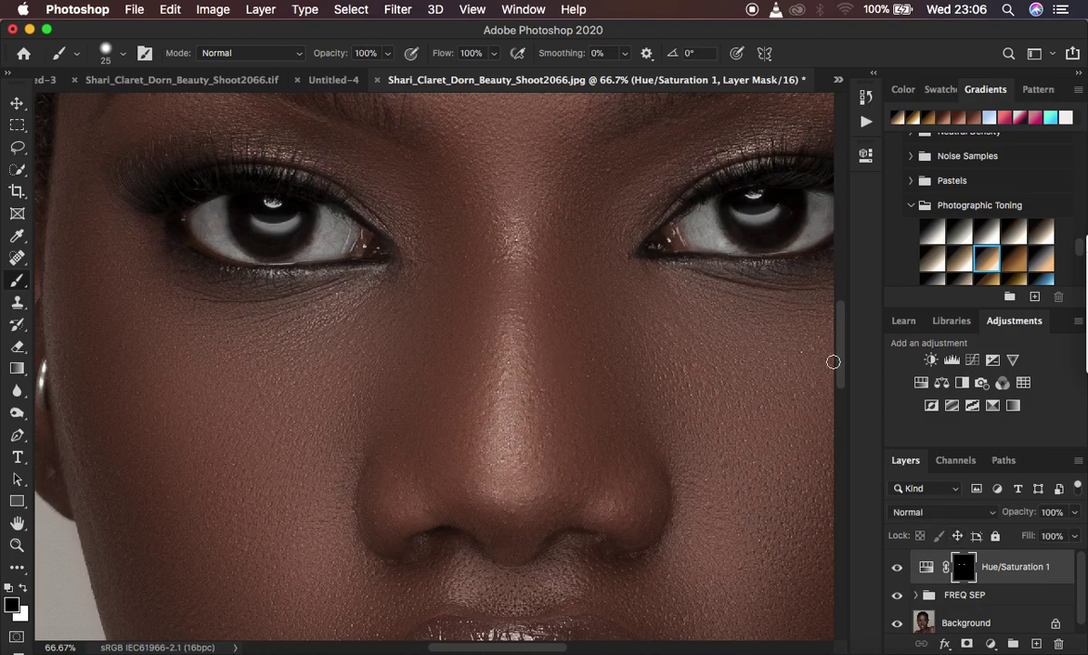
Paint white on the Hue/Saturation mask over the upper teeth between the lips with a size 15 brush.
drag(838, 358, 846, 443)
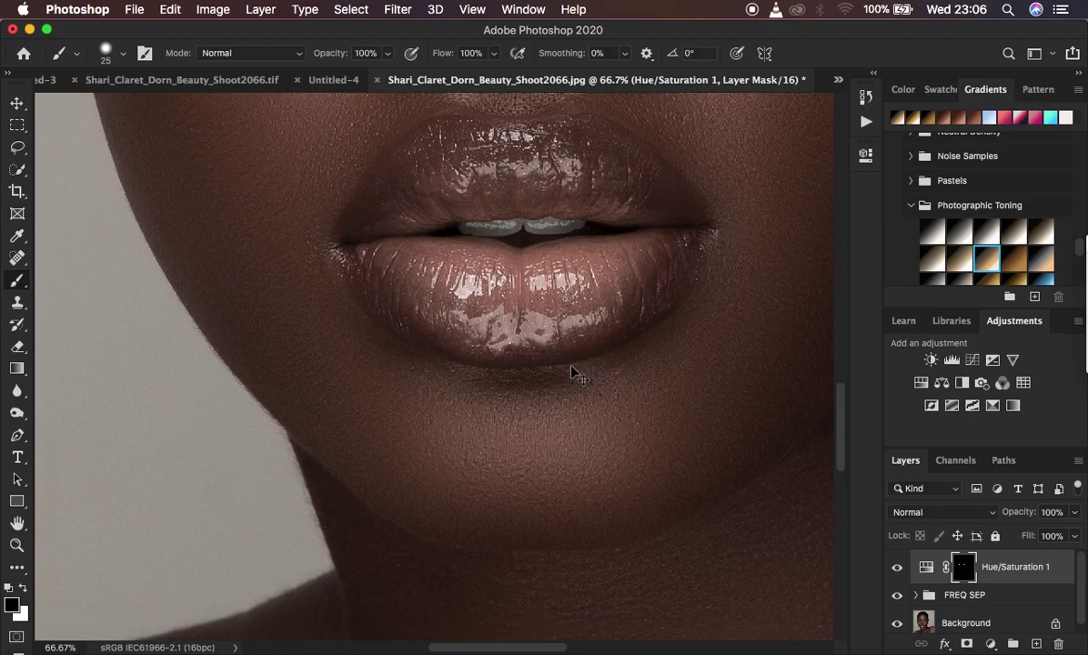
key(super+equal)
key(super+equal)
mouse_move(674, 179)
mouse_down()
mouse_move(503, 435)
mouse_move(503, 463)
mouse_up()
key(bracketleft)
key(bracketleft)
mouse_move(311, 239)
mouse_down()
mouse_move(377, 259)
mouse_move(358, 260)
mouse_move(447, 269)
mouse_up()
click(25, 587)
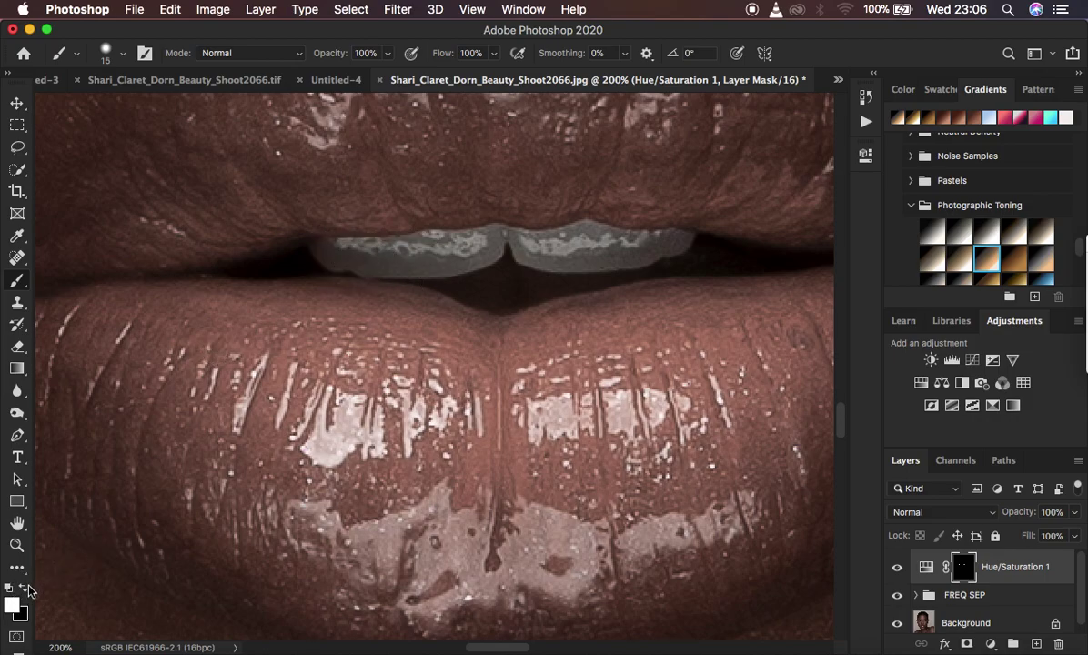
mouse_move(318, 240)
mouse_down()
mouse_move(342, 254)
mouse_move(501, 243)
mouse_move(328, 252)
mouse_move(480, 257)
mouse_move(548, 243)
mouse_move(663, 243)
mouse_move(651, 254)
mouse_move(500, 248)
mouse_move(398, 267)
mouse_move(323, 253)
mouse_move(334, 254)
mouse_up()
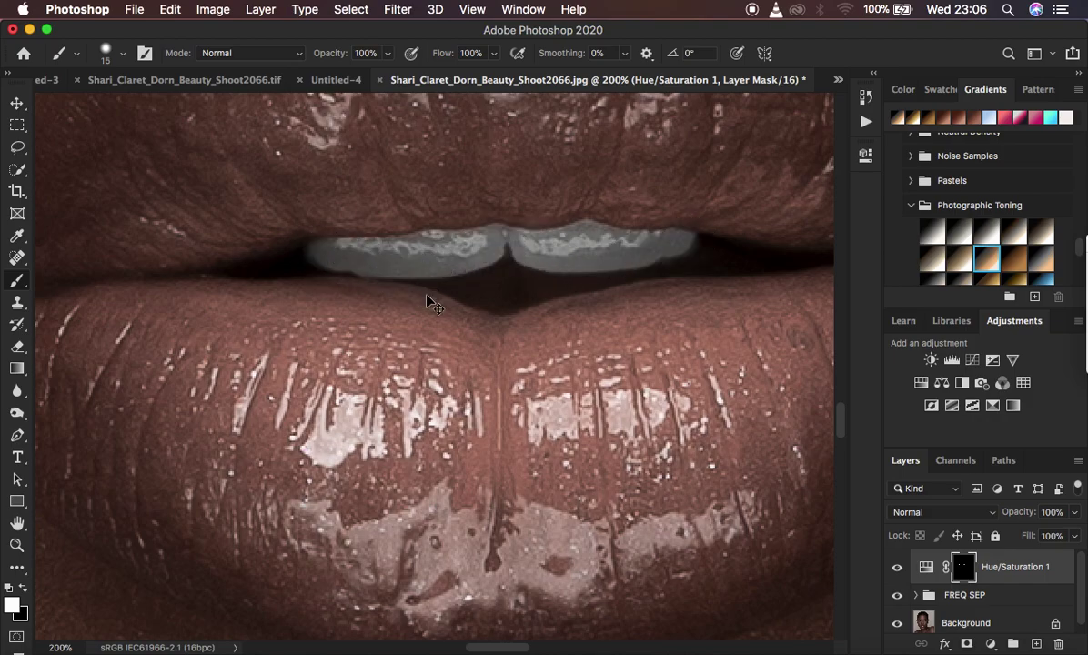
Examine the whole retouched portrait at 12.5% zoom.
key(super+minus)
key(super+minus)
key(super+minus)
key(super+minus)
key(super+minus)
key(super+minus)
key(super+minus)
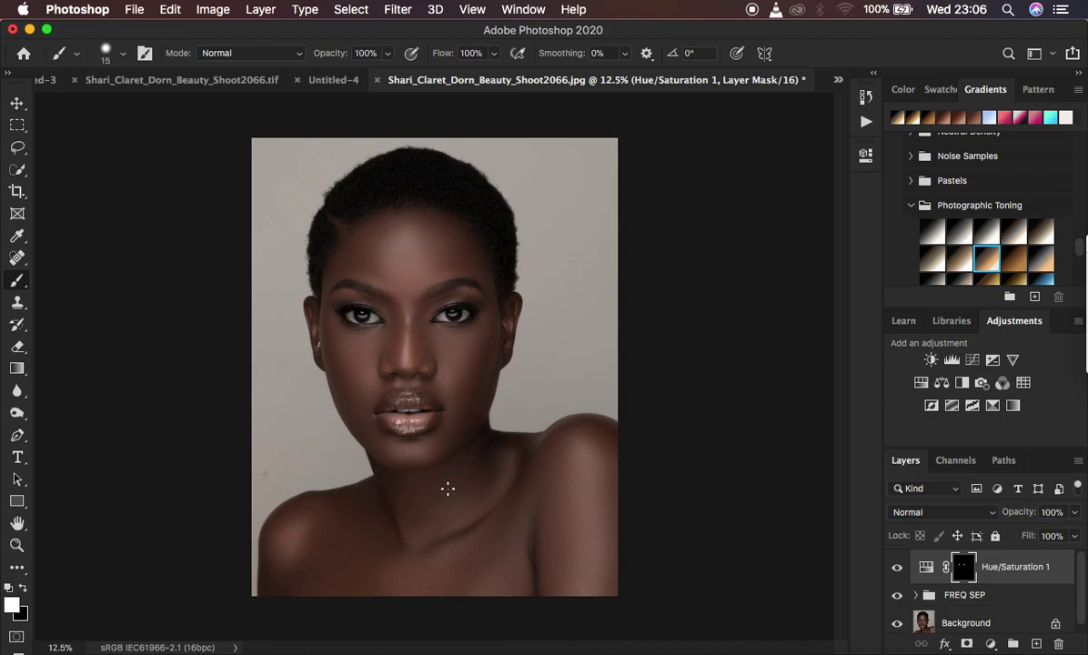
Try out a JPG export at 100% quality with Bicubic Sharper resampling, and cancel it.
click(133, 9)
mouse_move(216, 251)
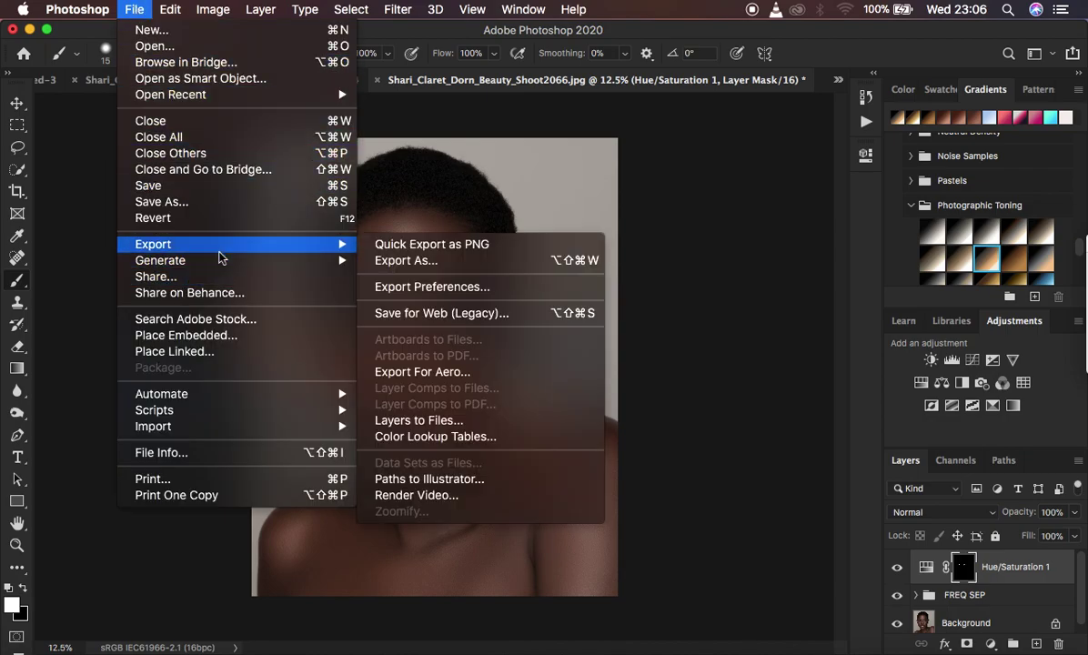
click(406, 260)
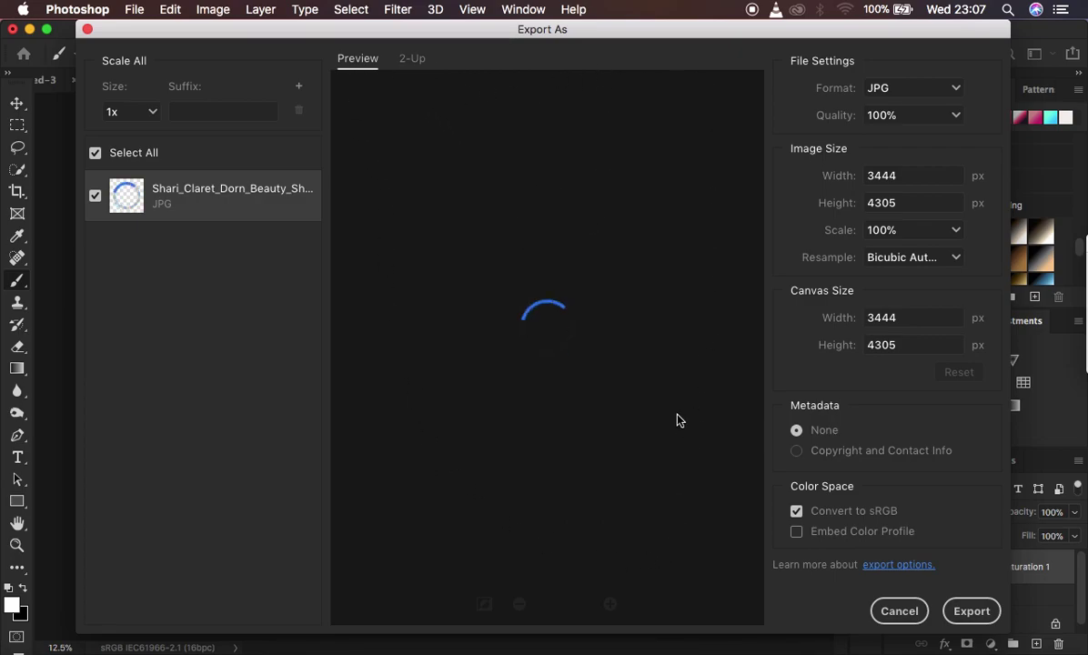
click(884, 90)
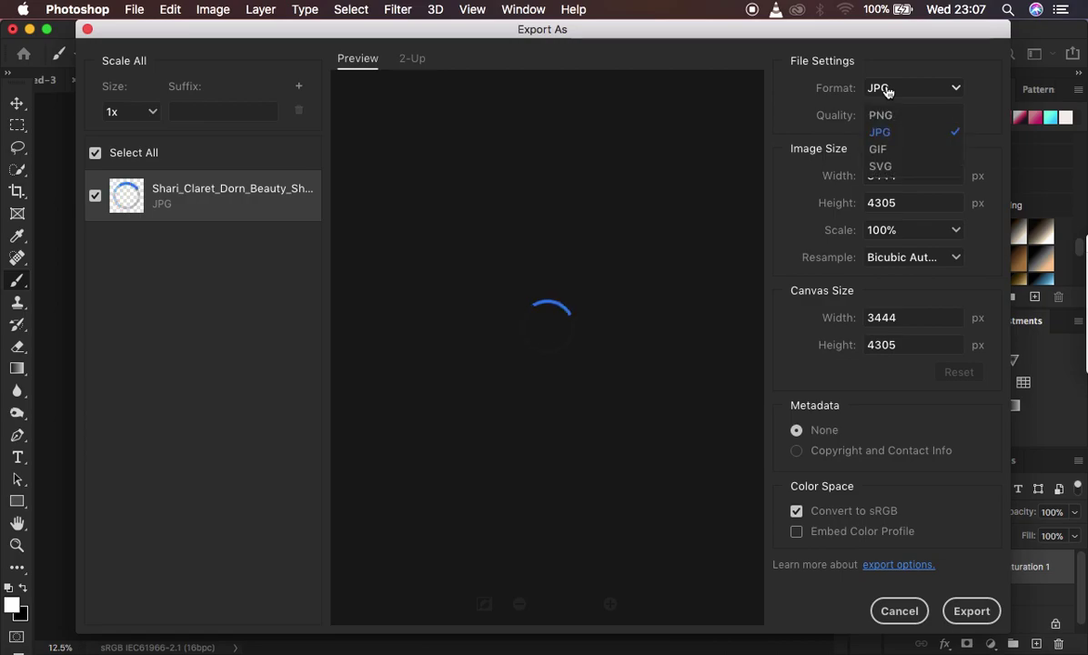
click(887, 91)
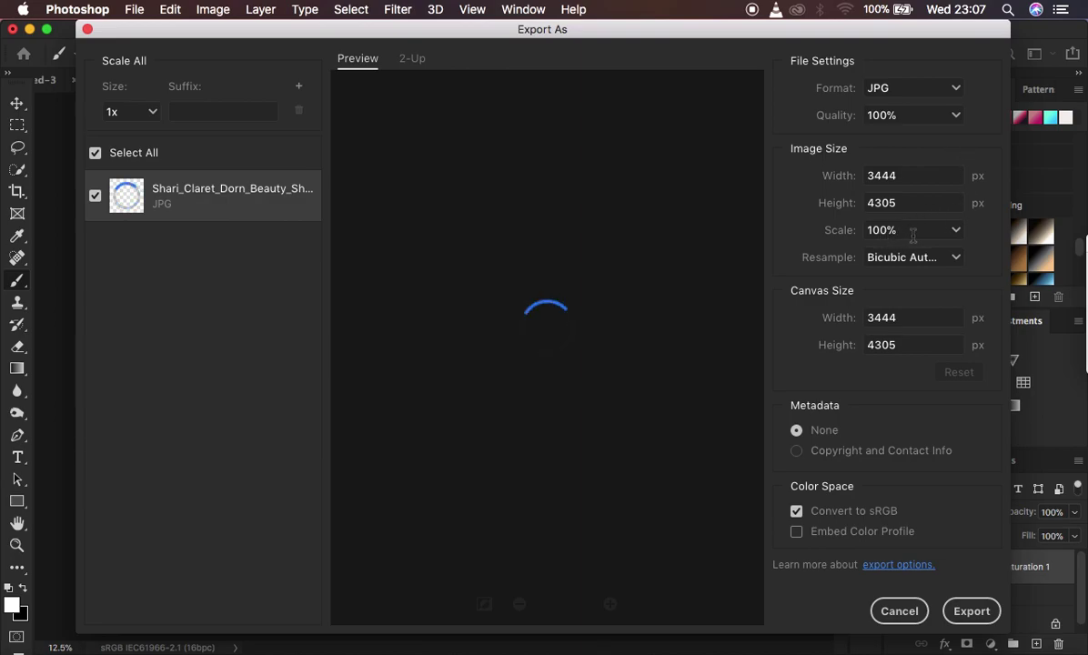
click(928, 257)
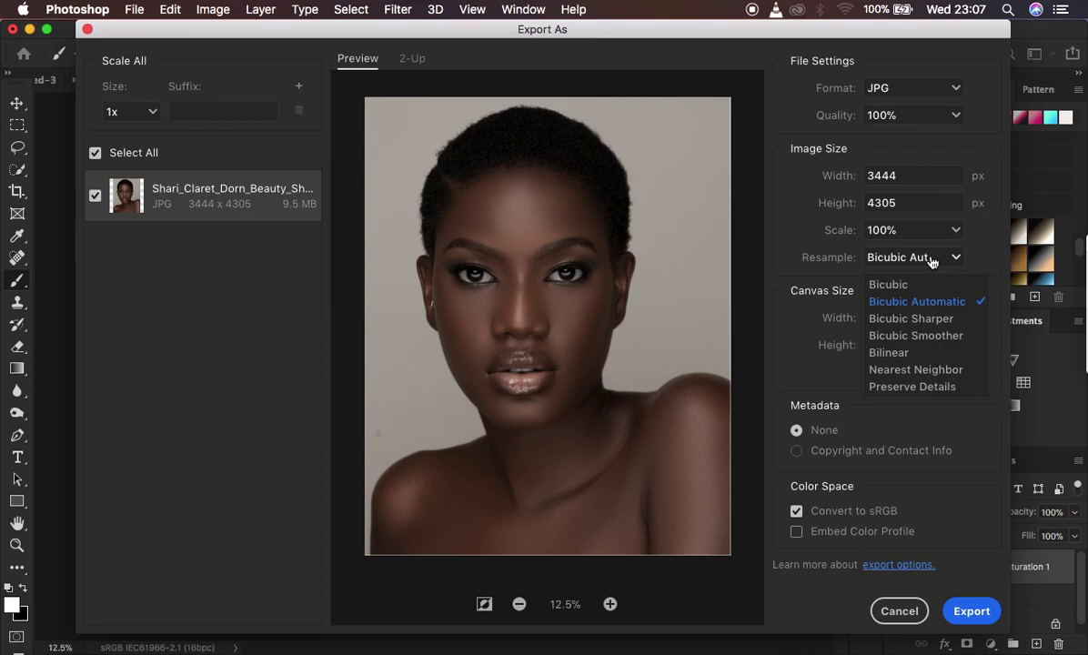
click(919, 321)
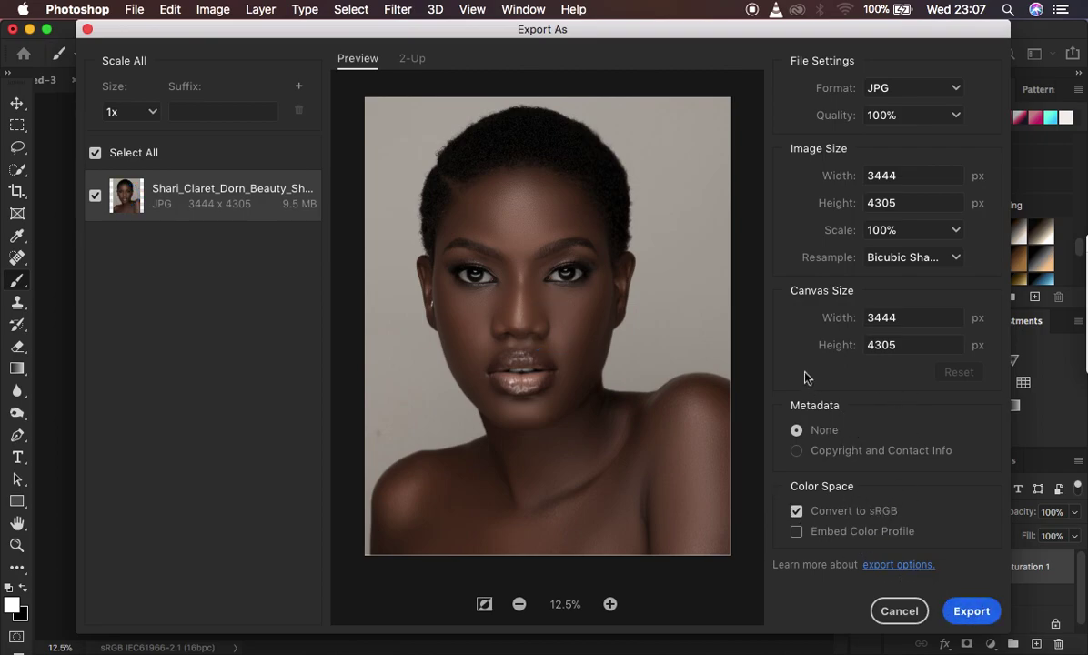
click(898, 611)
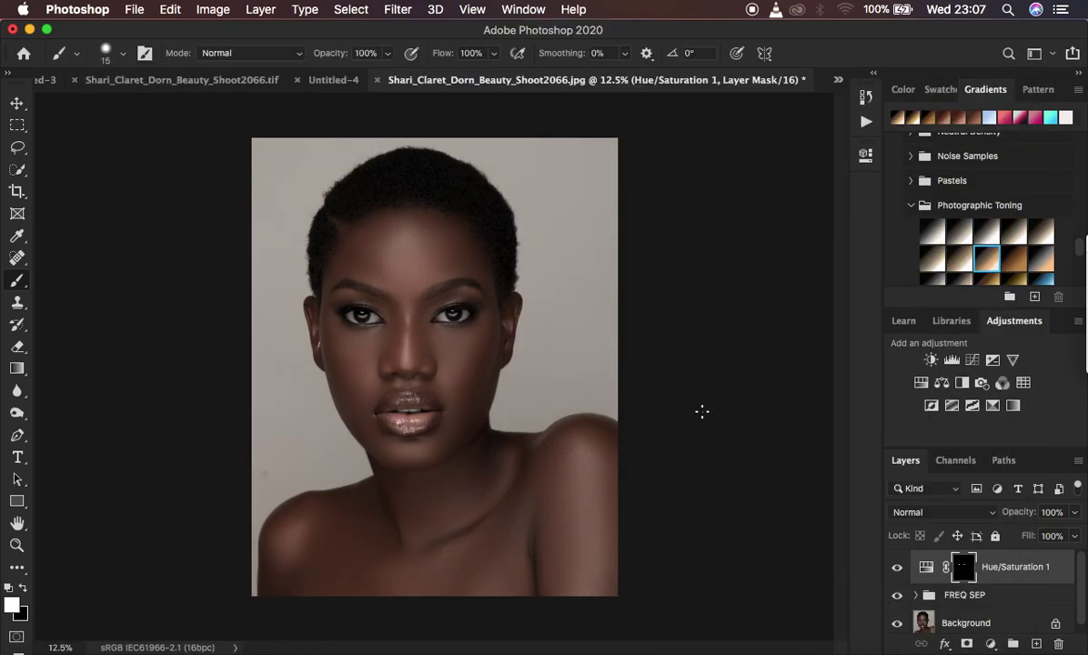